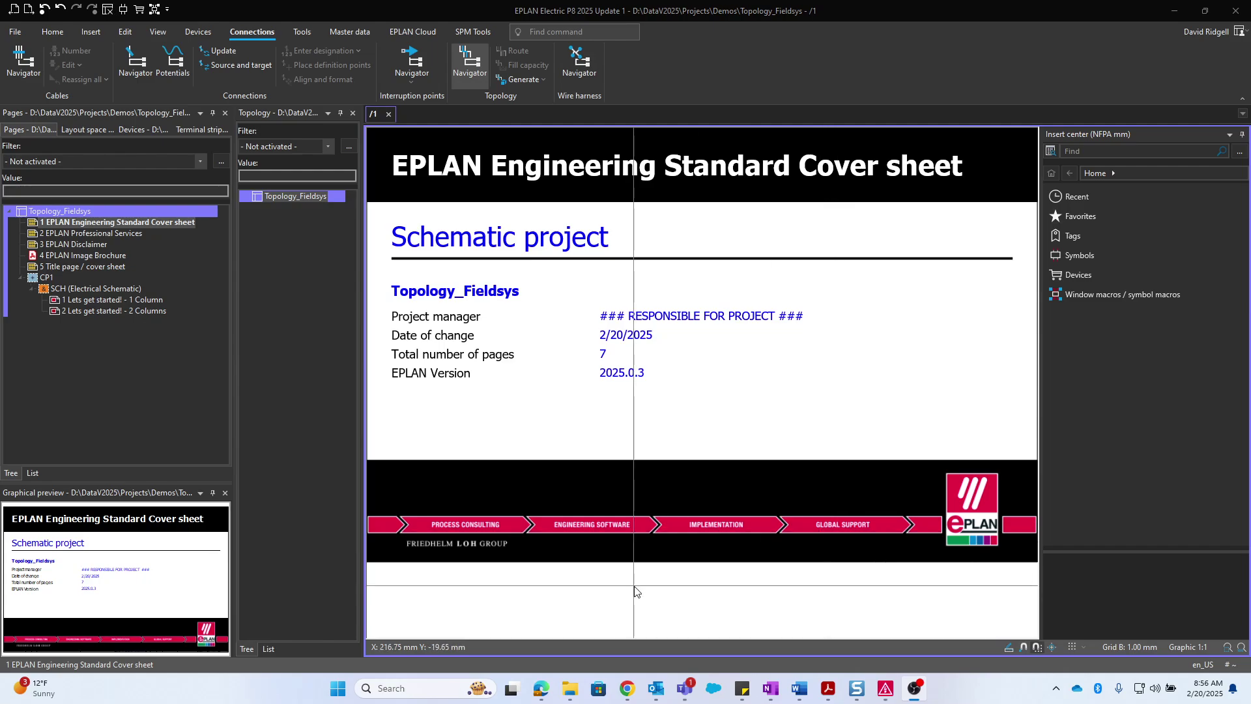
Open page '2 Lets get started! - 2 Columns' and frame both motor circuits with CBL1 and CBL2
double_click(127, 310)
scroll(626, 280, up, 5)
middle_drag(562, 245, 663, 385)
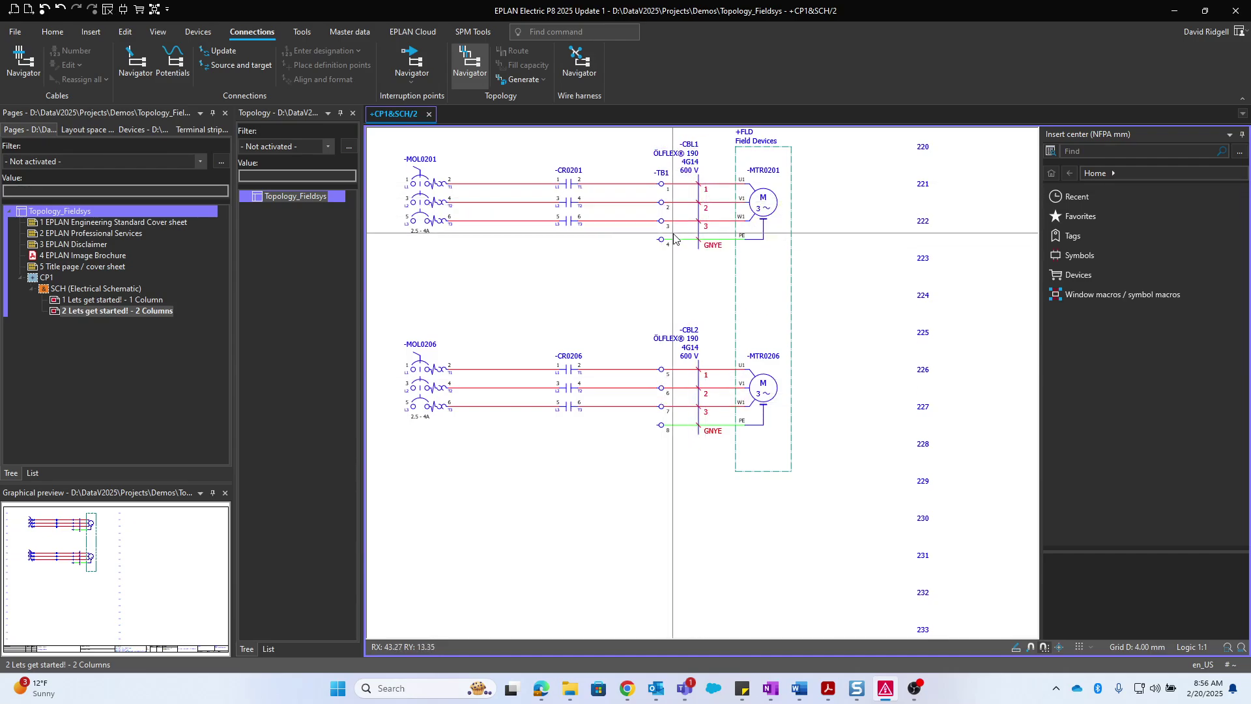
middle_drag(749, 255, 774, 315)
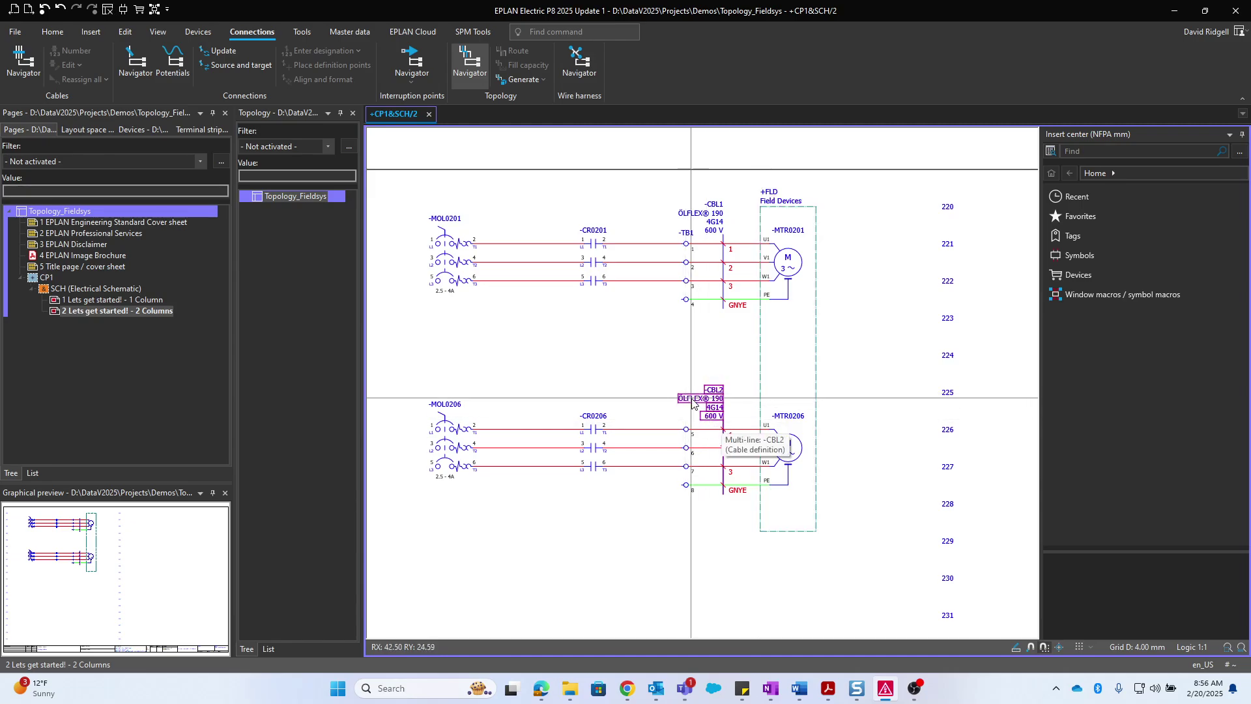
Start a new Topology-type page named &MAP/1 with document type MAP (System Layout)
right_click(72, 210)
click(82, 217)
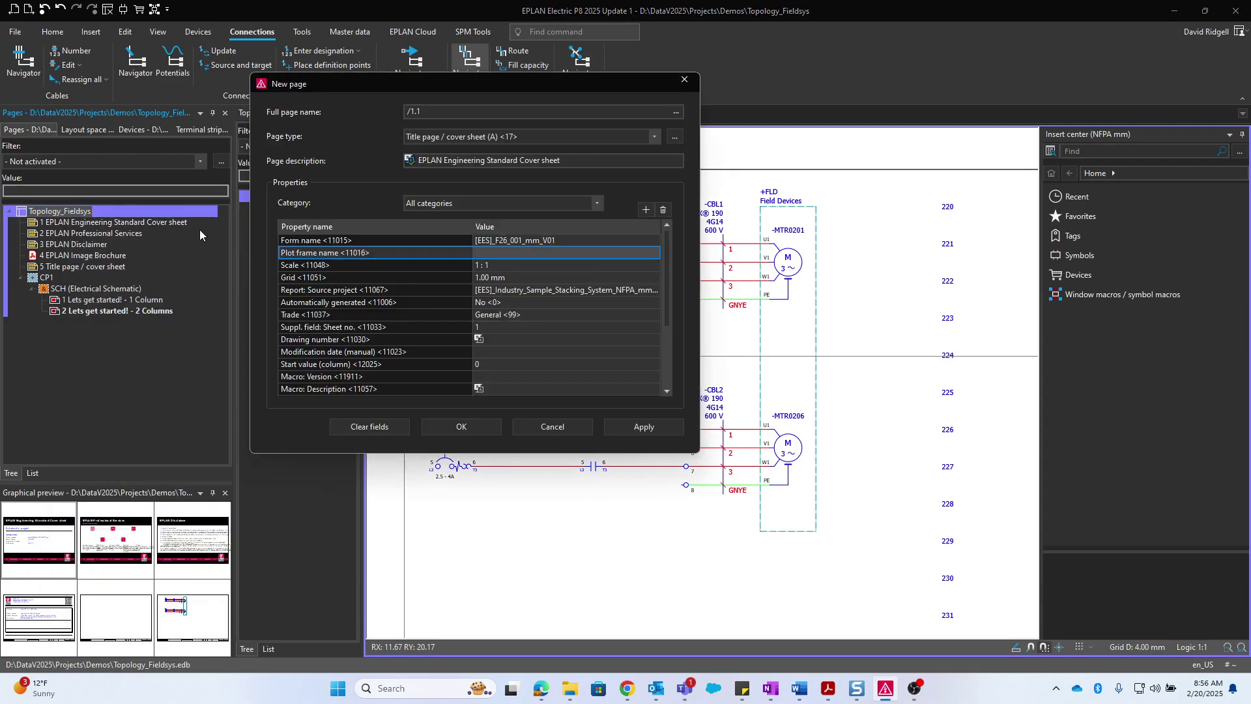
click(616, 133)
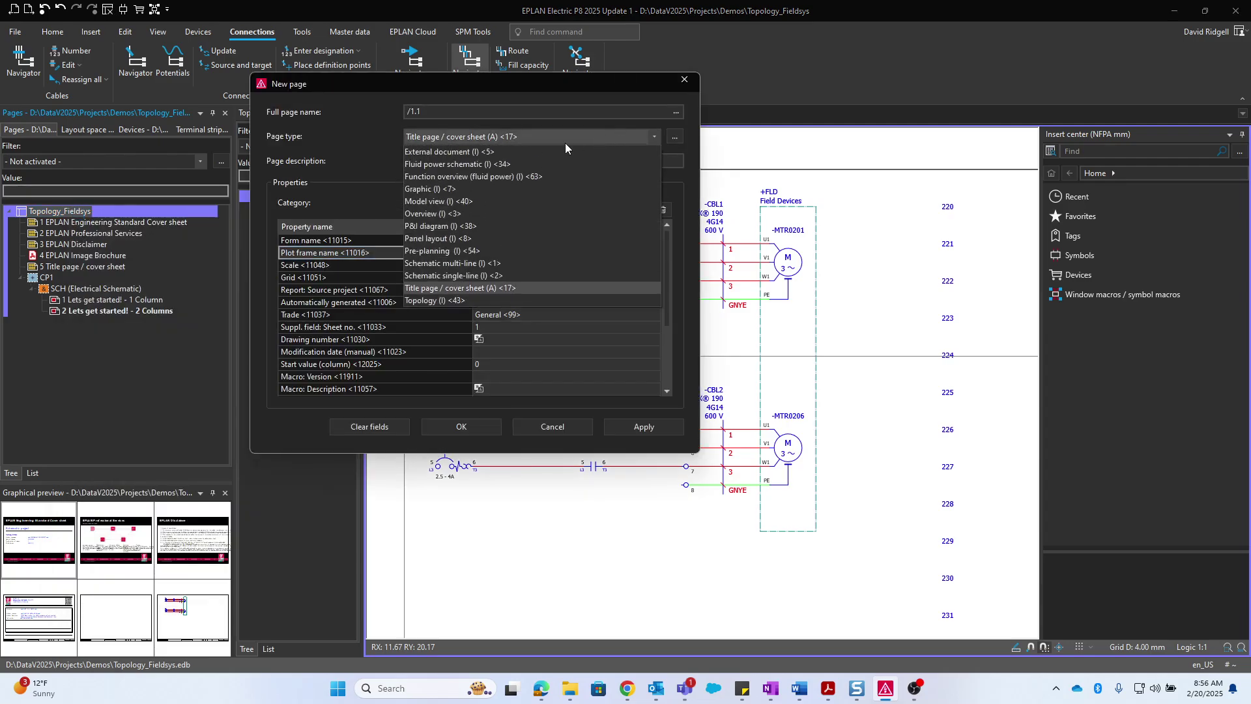
click(434, 299)
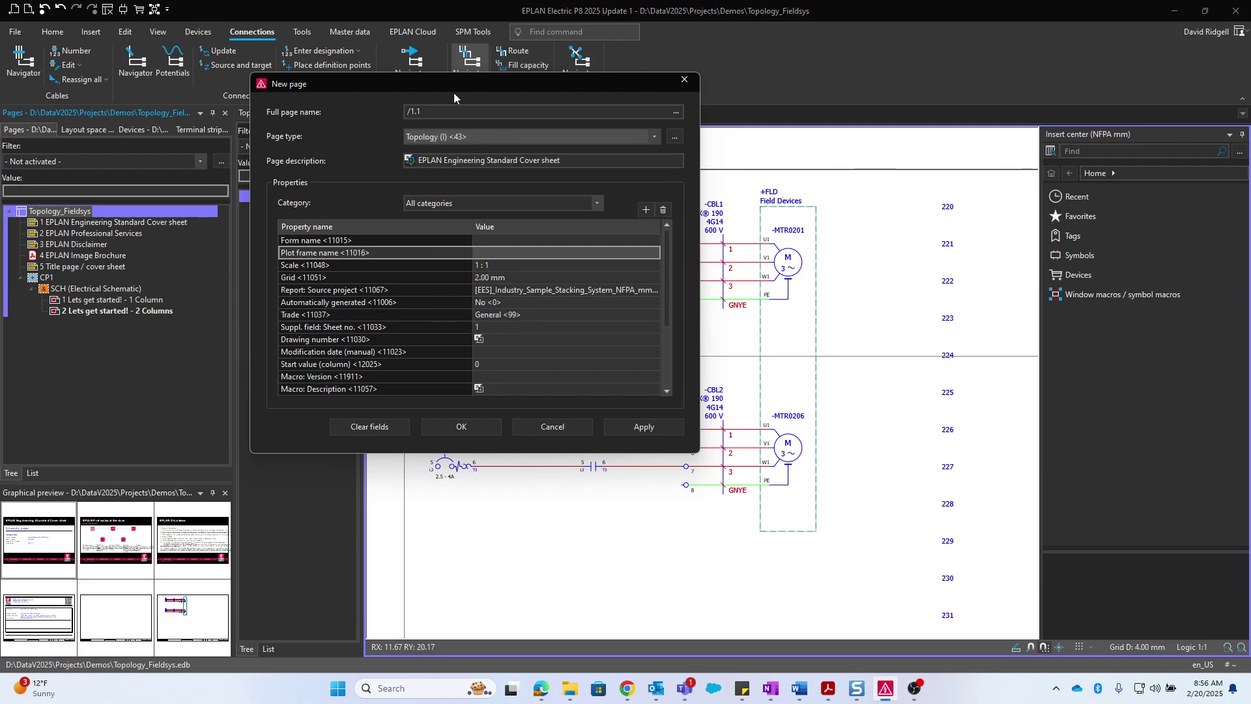
click(448, 111)
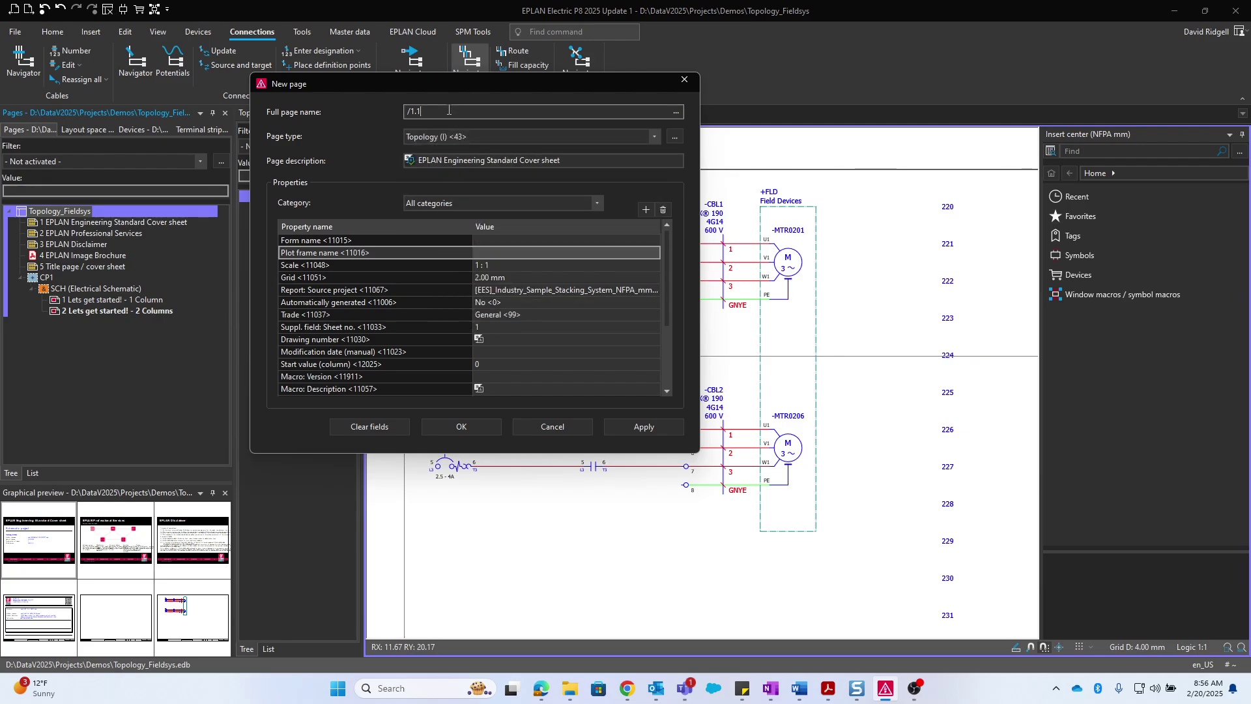
click(676, 114)
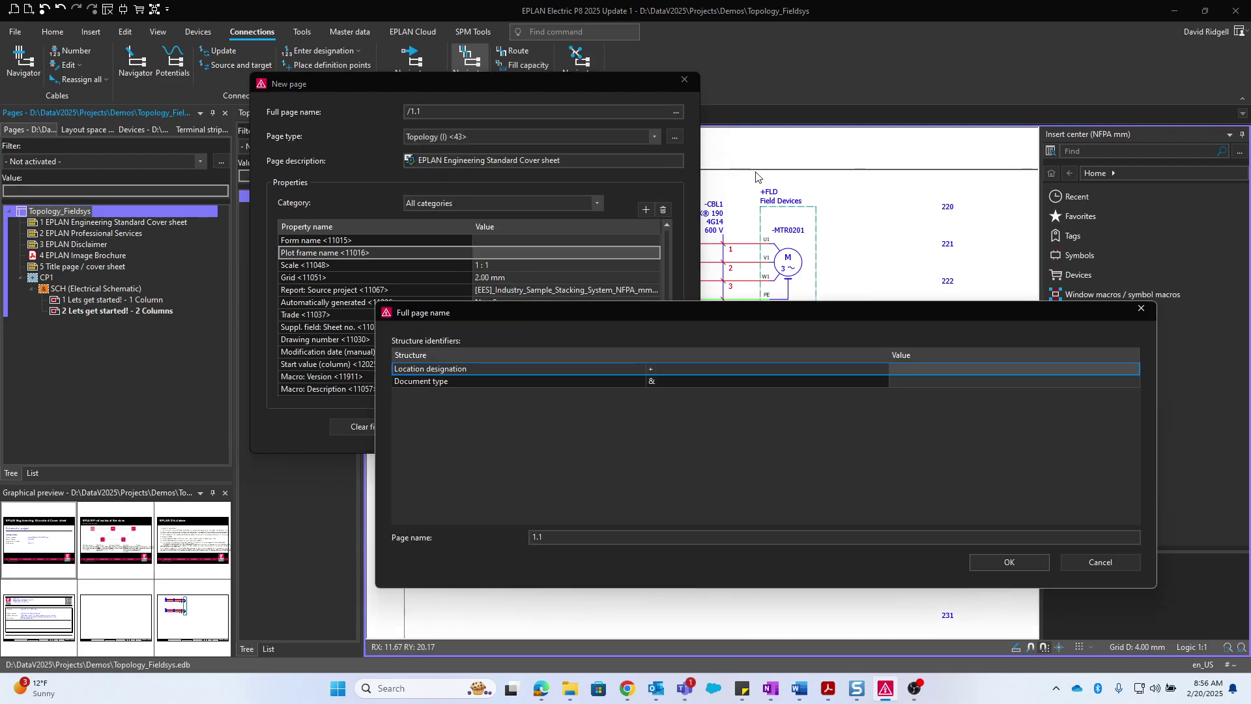
click(1135, 383)
double_click(435, 239)
click(641, 535)
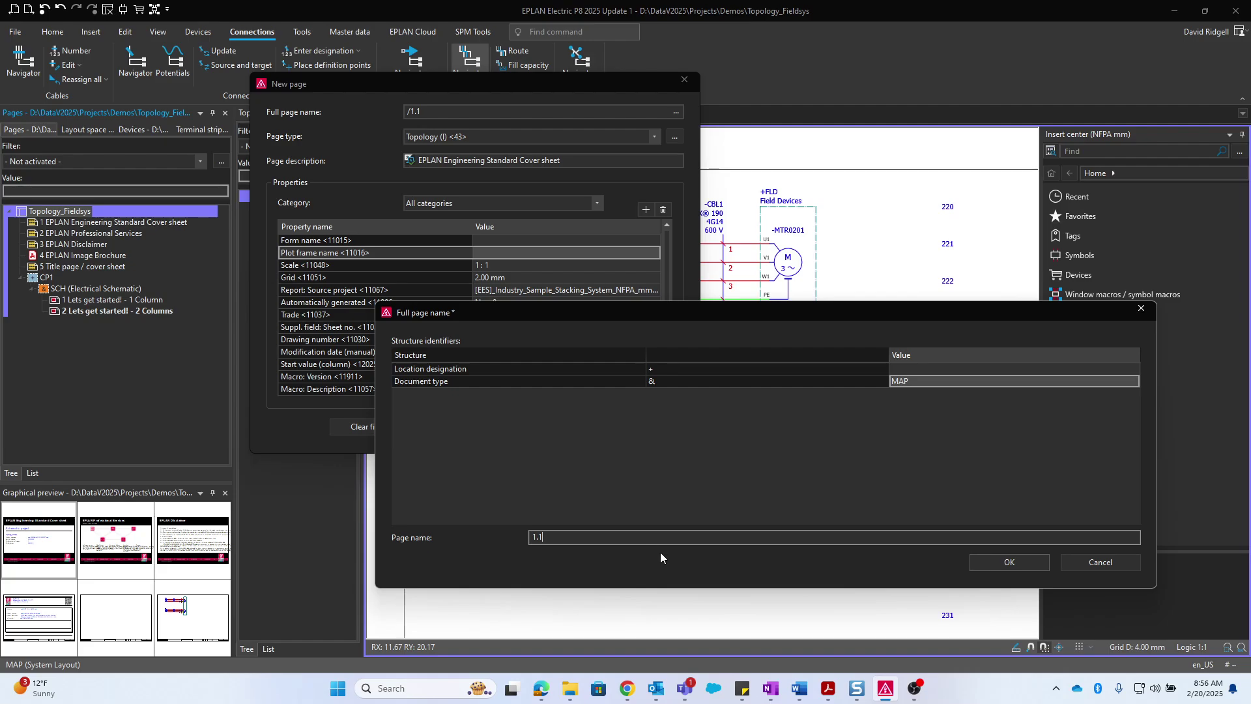
click(991, 565)
Give the page the description 'Topology' and scale 1:20, then create it
drag(591, 160, 306, 172)
text(Topology)
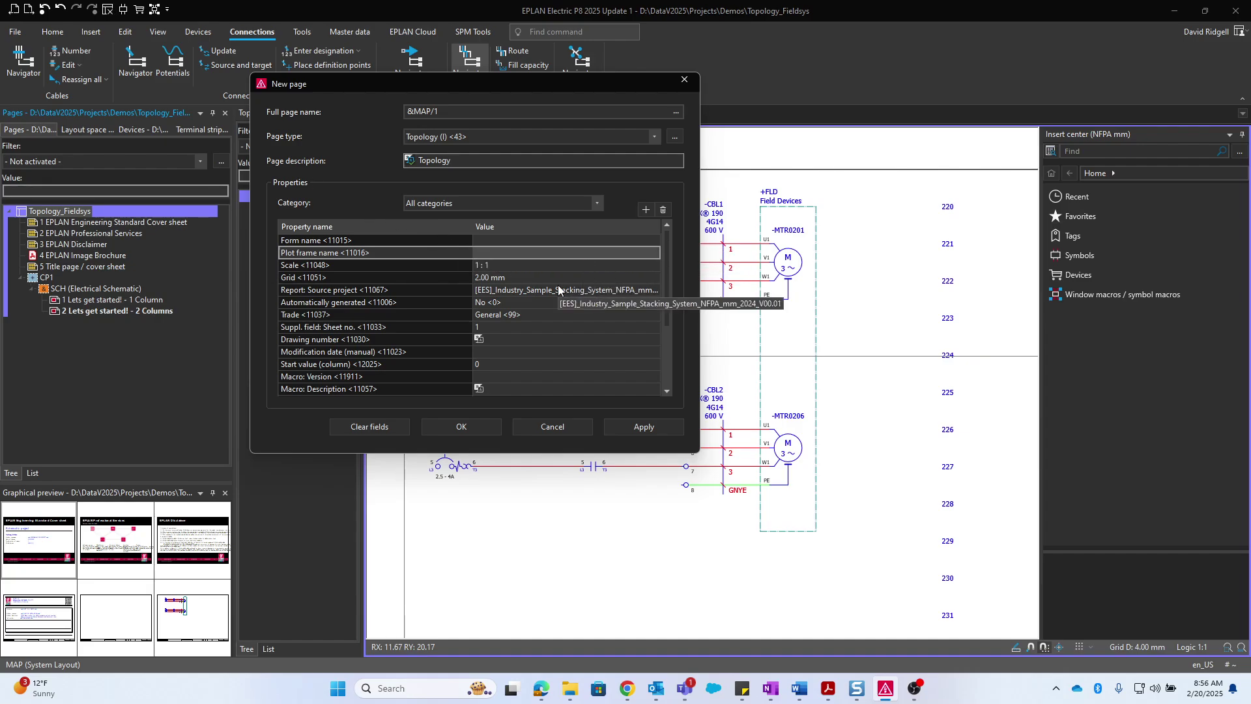
click(500, 265)
click(506, 265)
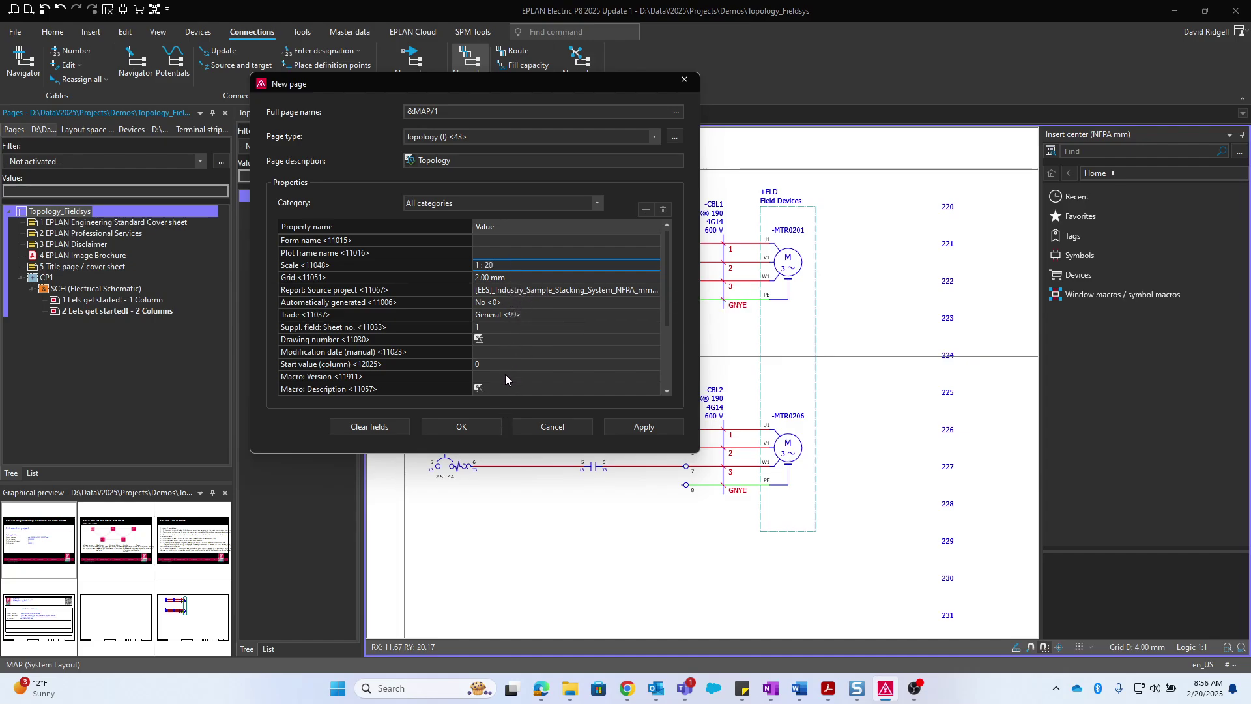
click(460, 427)
scroll(638, 394, down, 5)
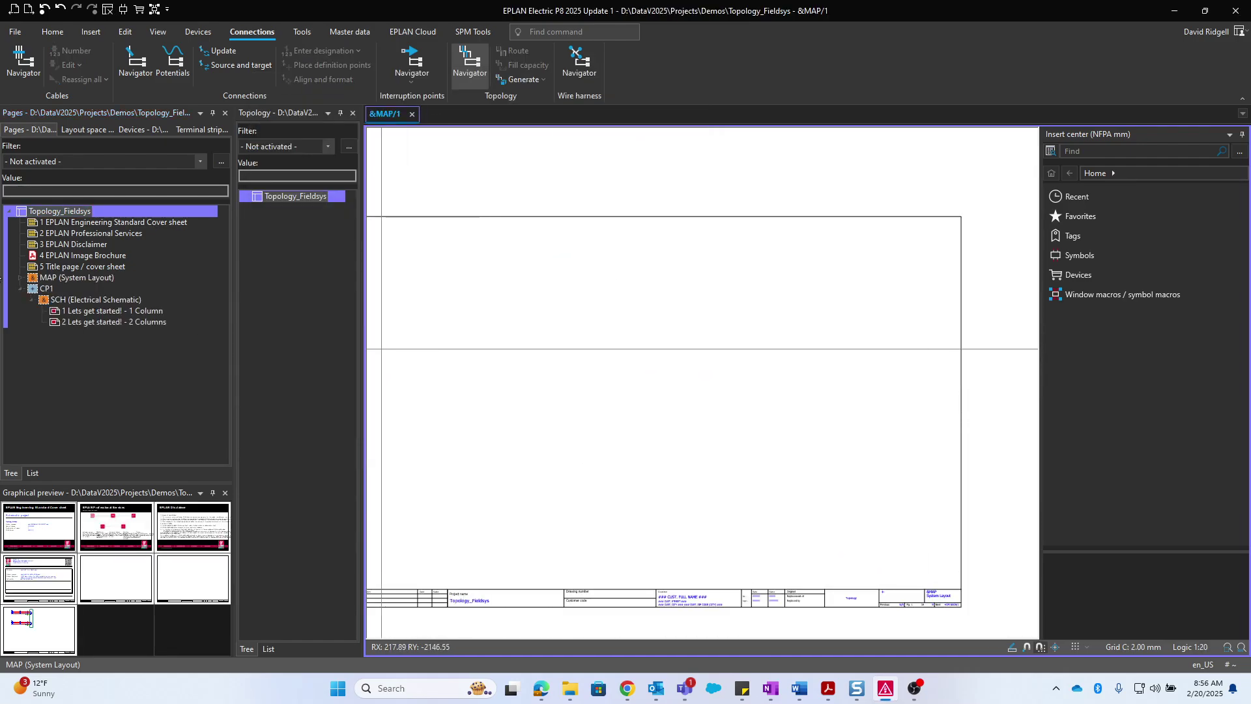
Open the symbol library settings under Projects > Management for the Topology_Fieldsys project
click(20, 278)
click(48, 291)
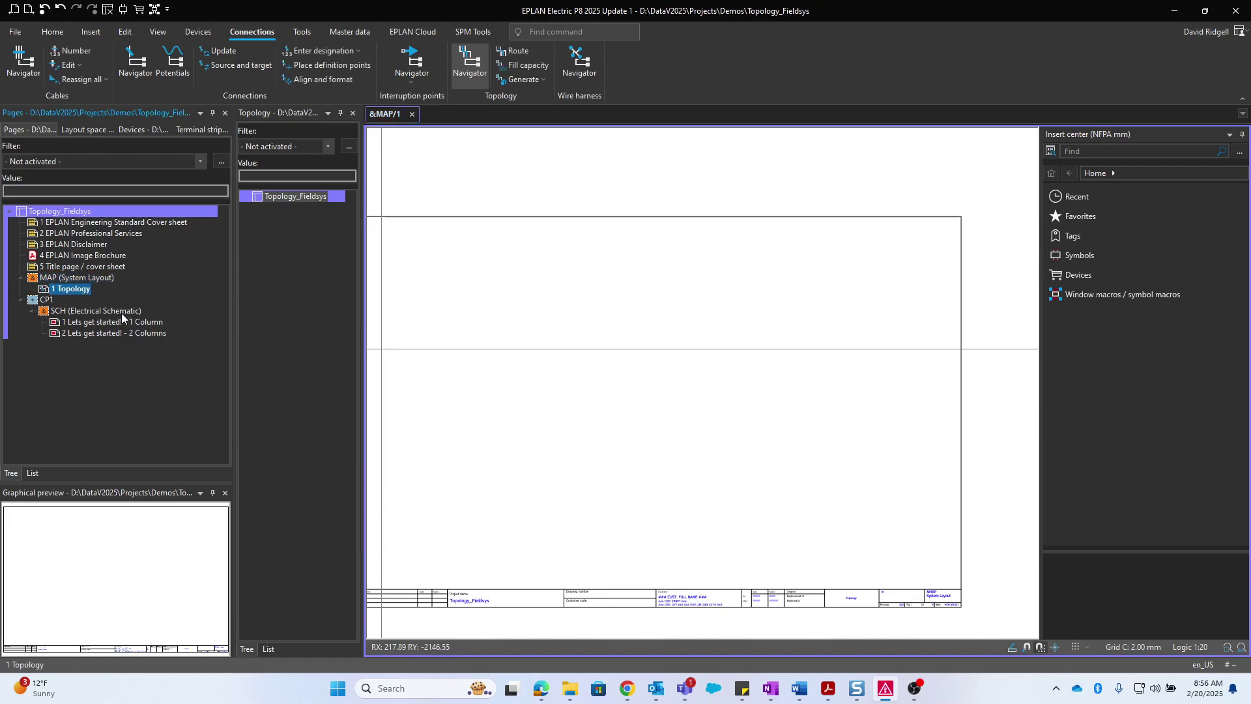
click(68, 212)
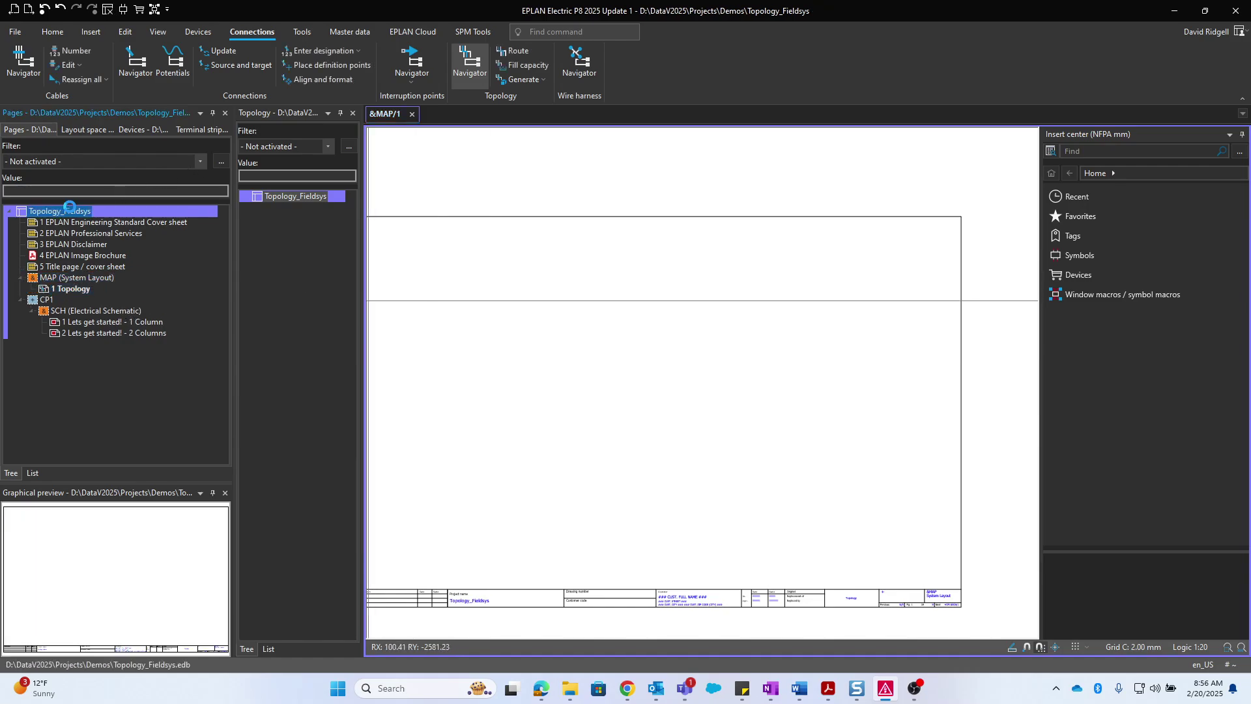
click(18, 32)
click(80, 418)
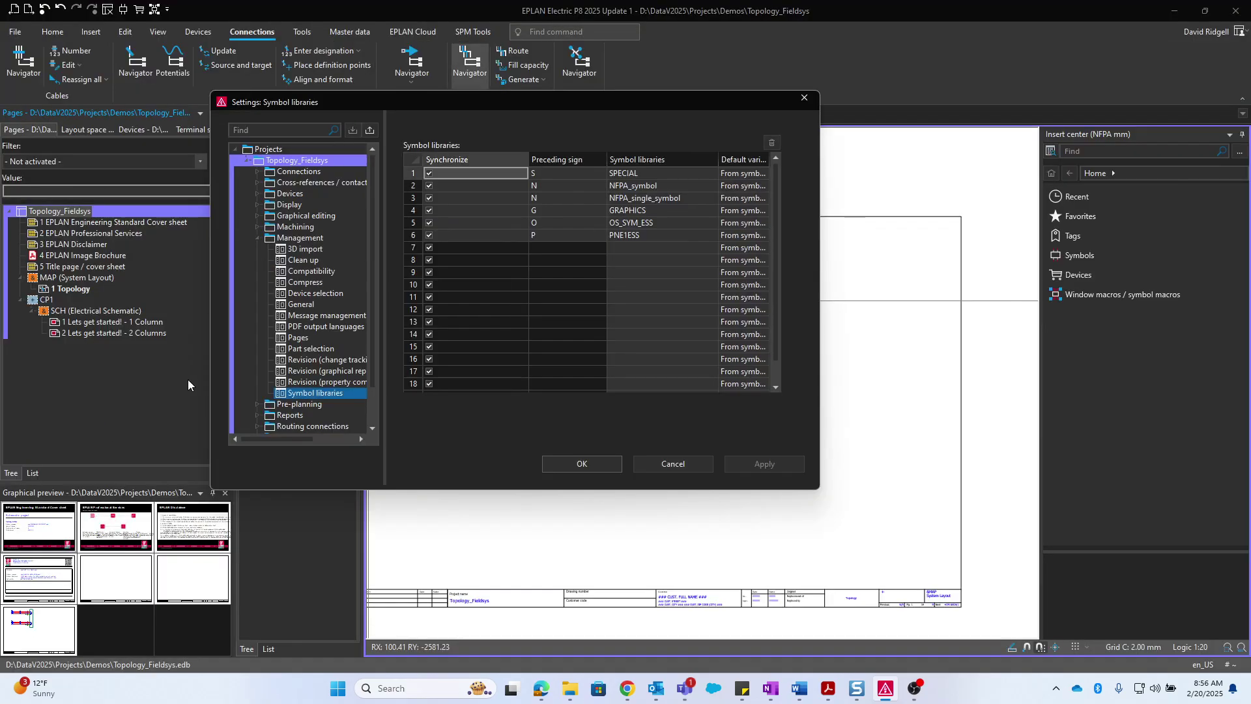
click(299, 239)
click(315, 393)
Add IEC_topology_symbol_M20 as symbol library row 7 and apply the settings
click(631, 248)
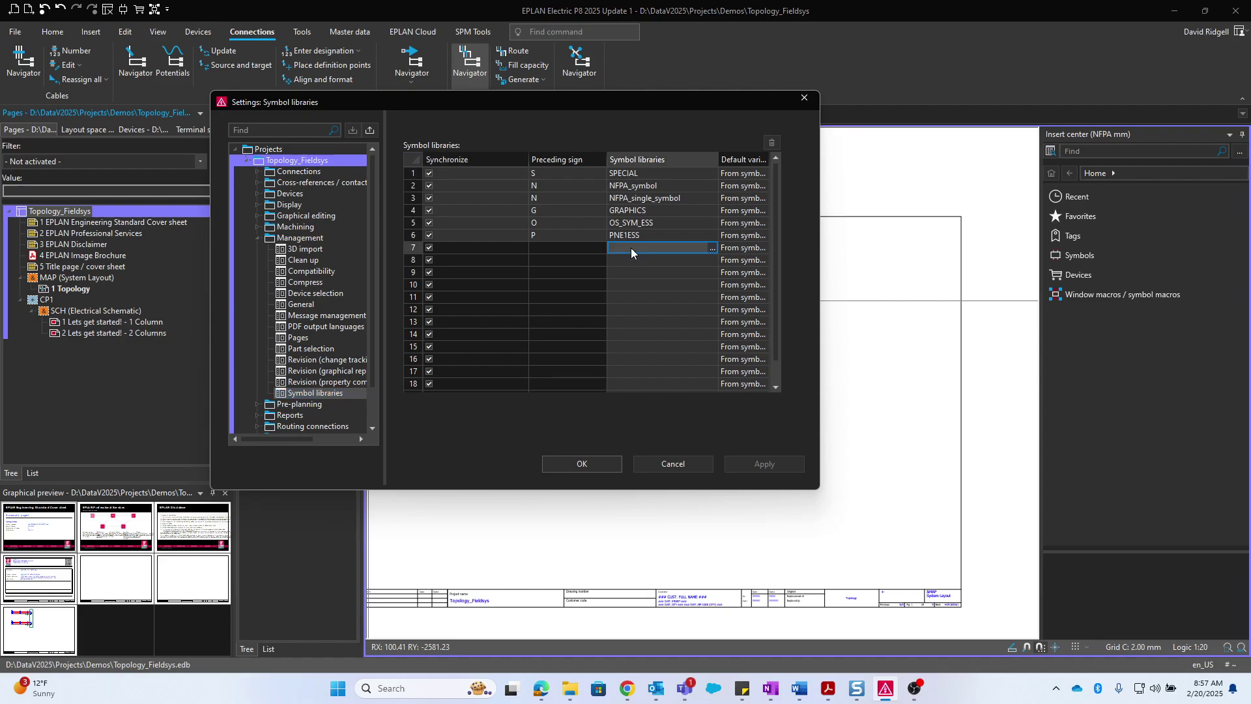
click(709, 246)
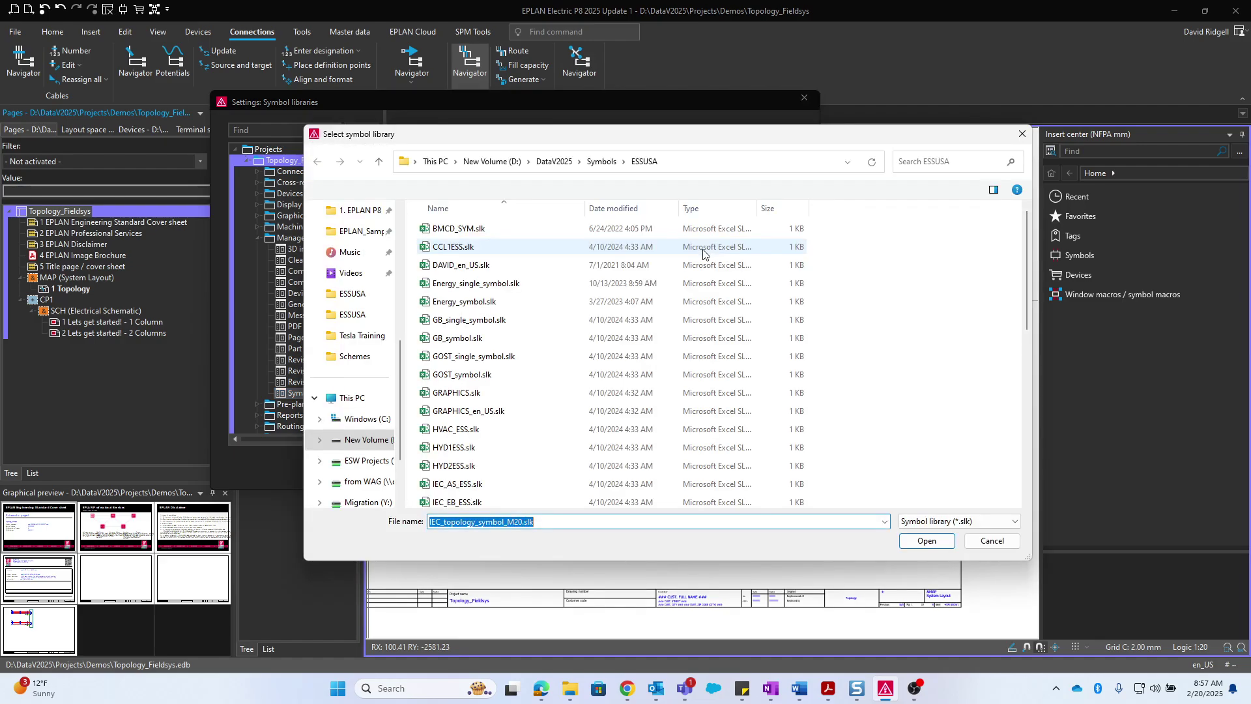
scroll(477, 403, down, 5)
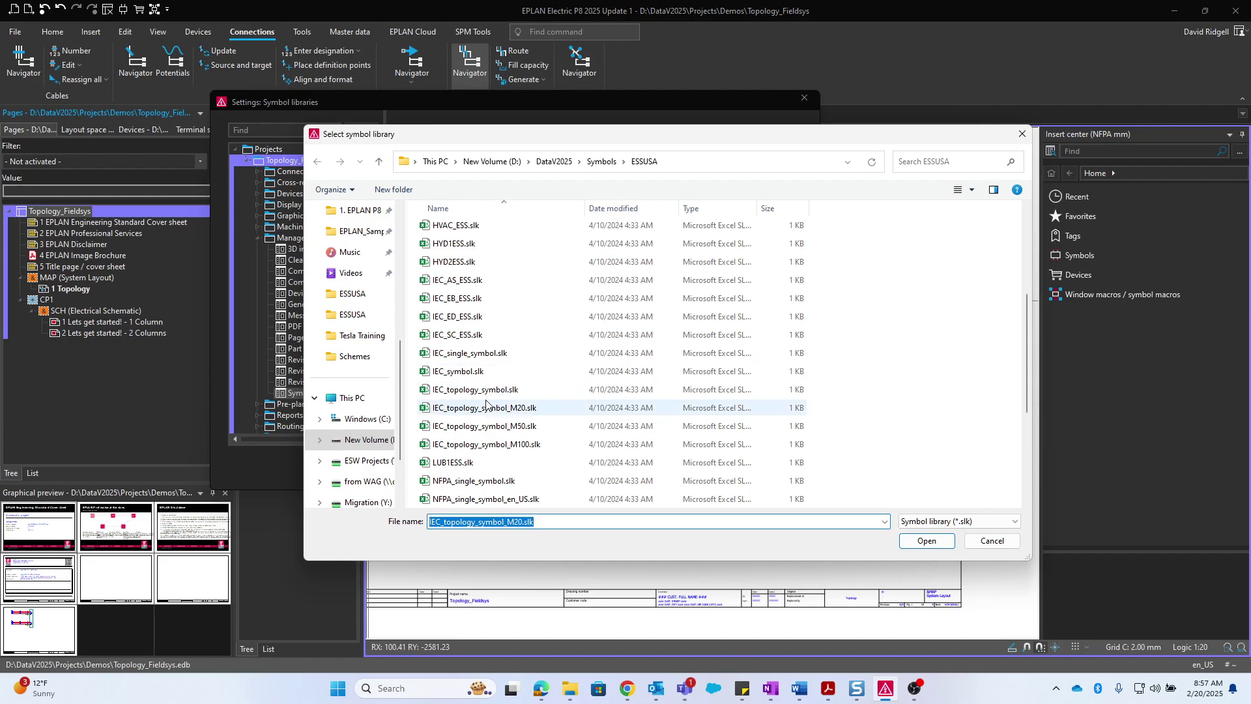
click(487, 409)
click(500, 428)
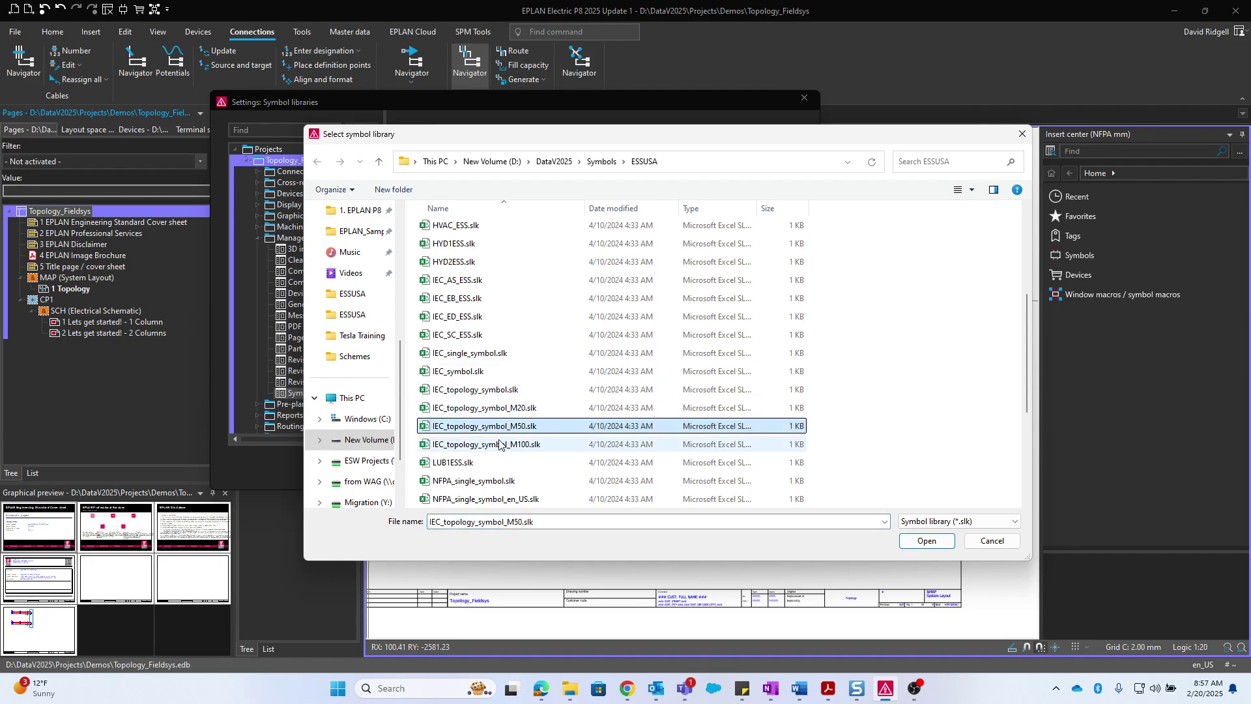
click(502, 445)
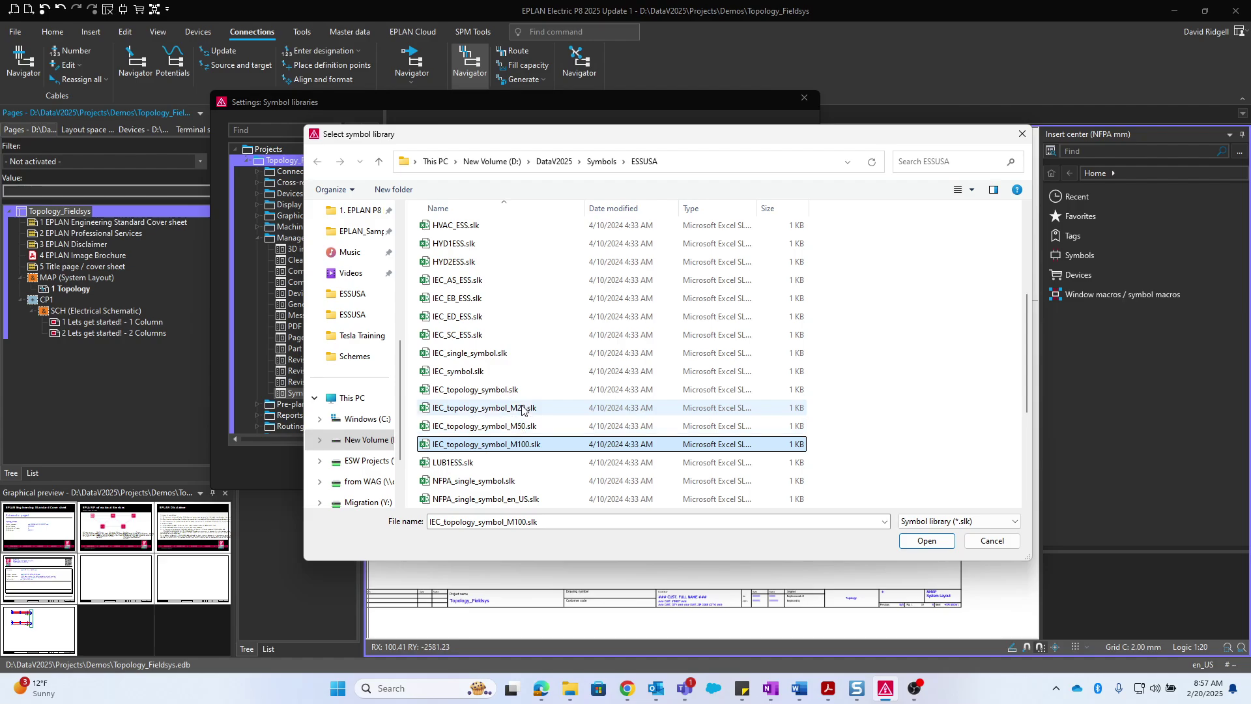
click(522, 410)
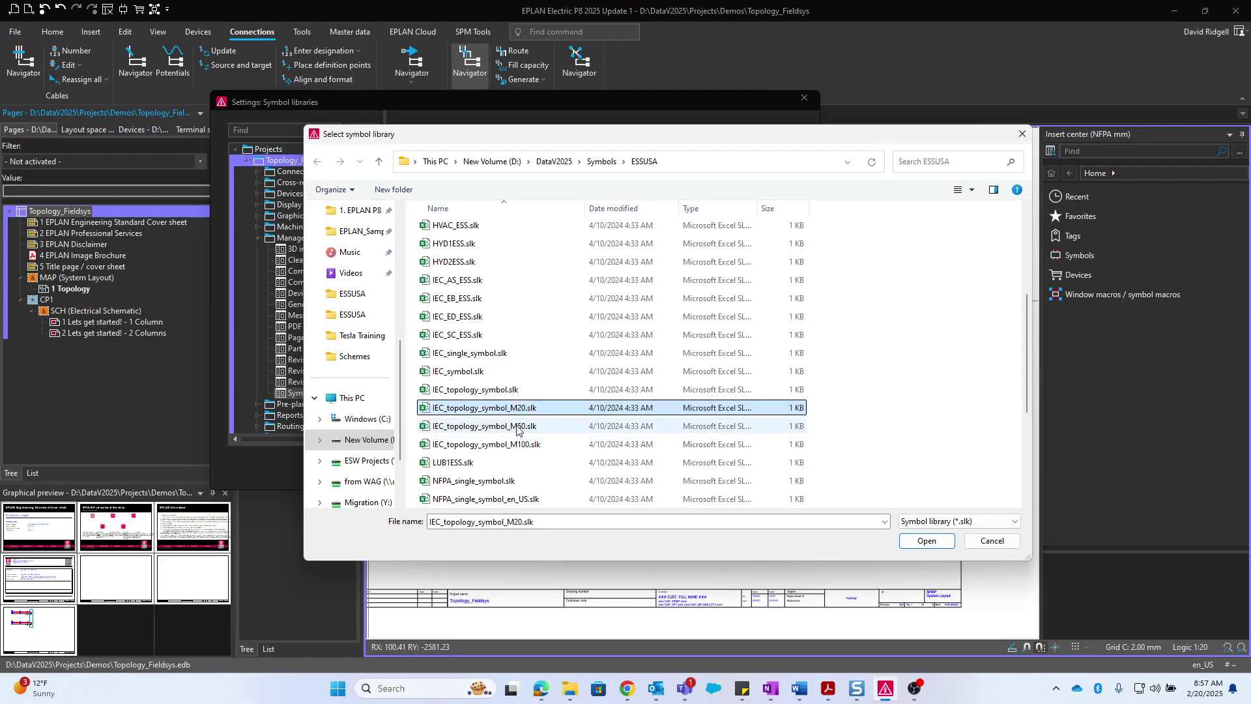
click(518, 427)
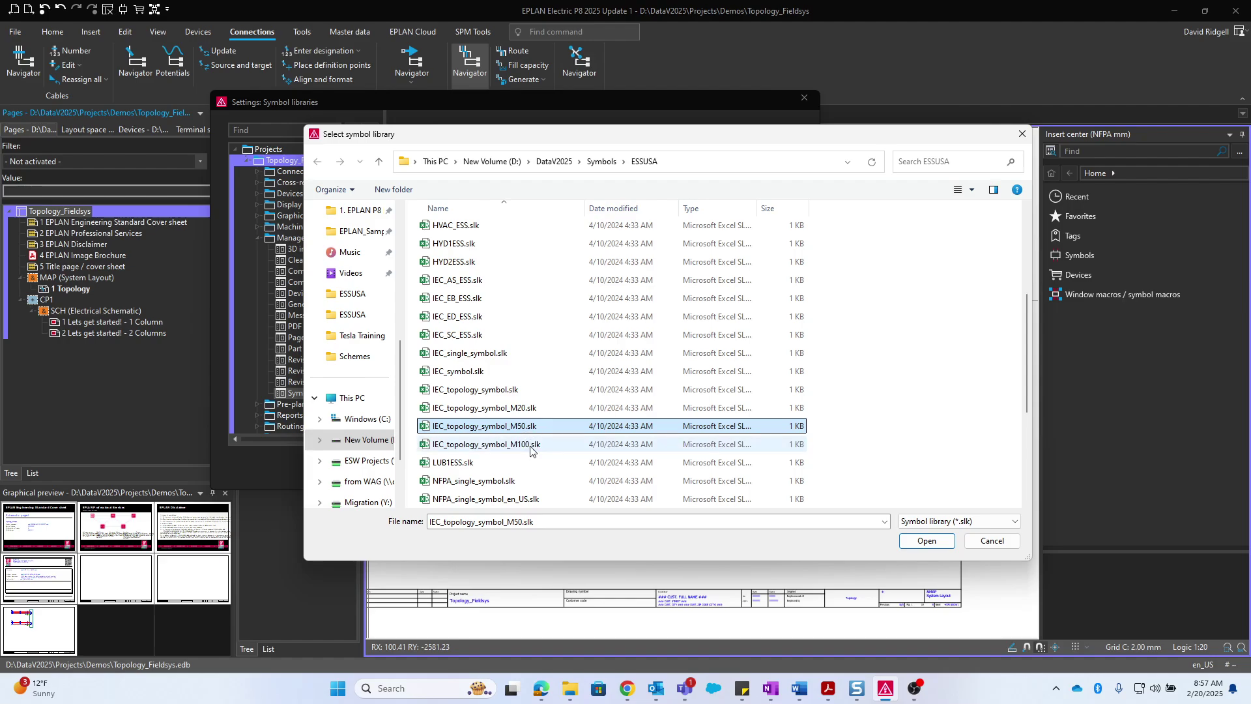
click(523, 412)
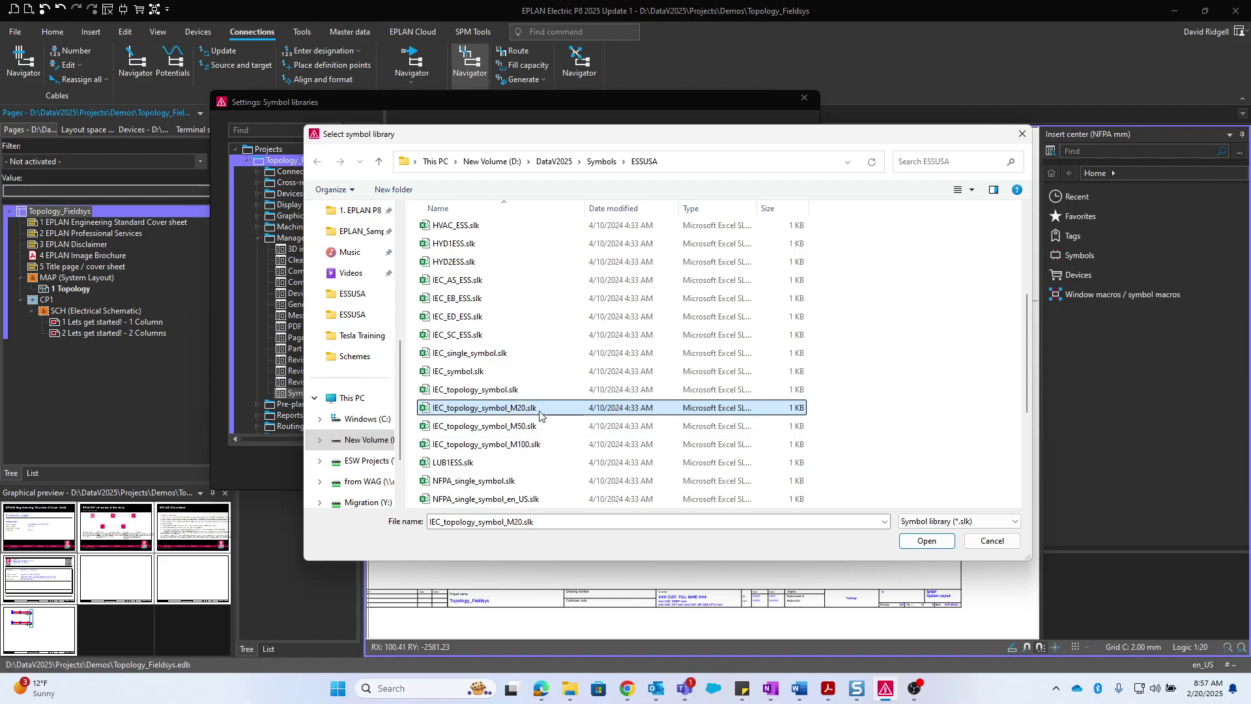
double_click(522, 410)
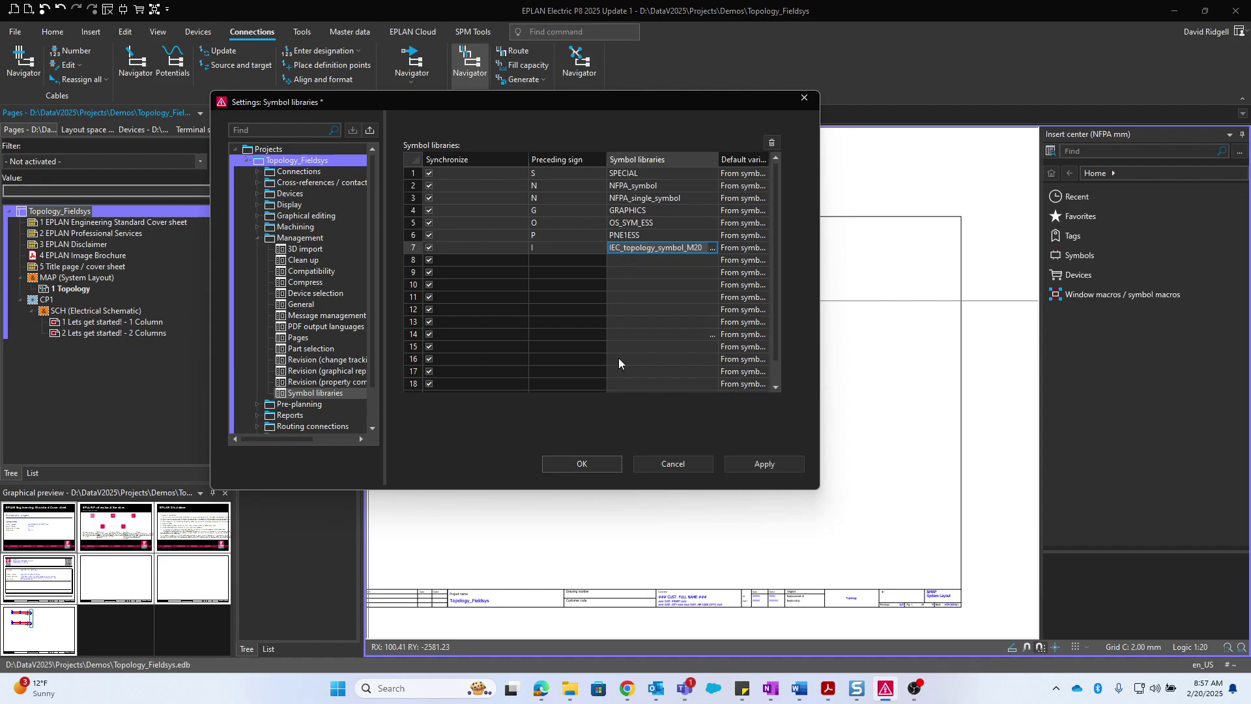
click(582, 464)
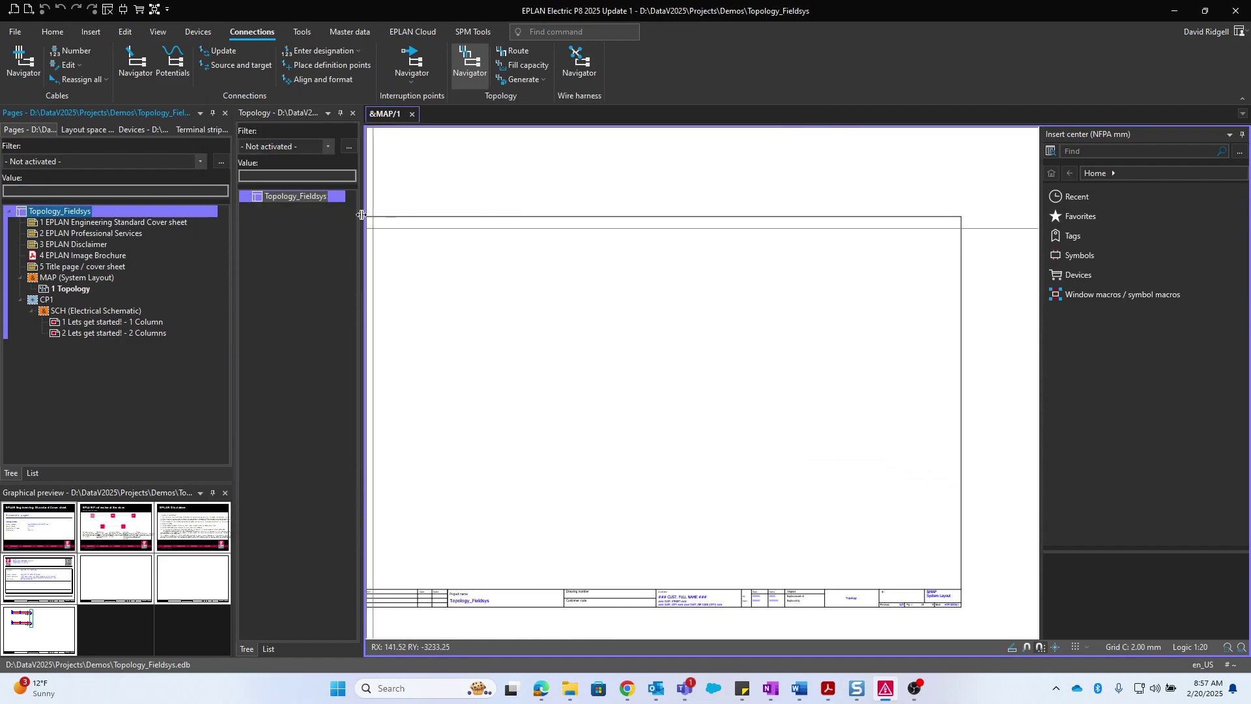
Review the two-column schematic, then return to the 1 Topology page
middle_drag(502, 299, 599, 273)
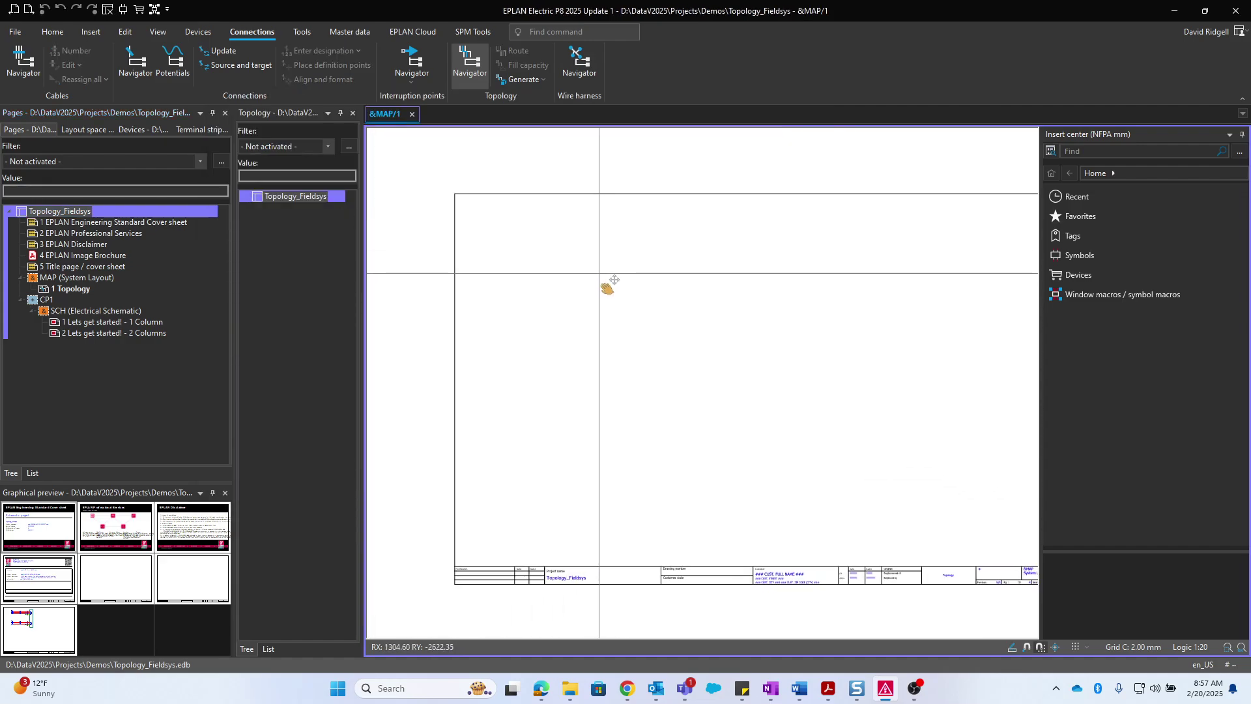
click(150, 333)
scroll(619, 218, up, 5)
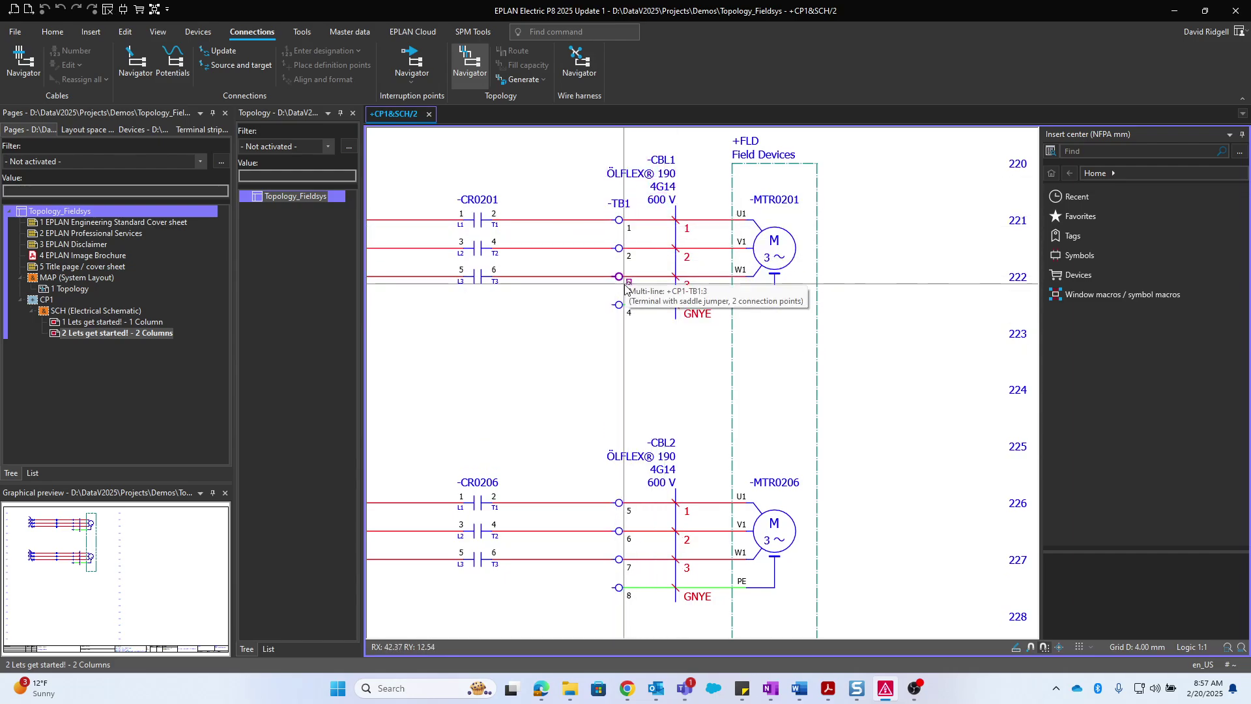
scroll(785, 499, down, 2)
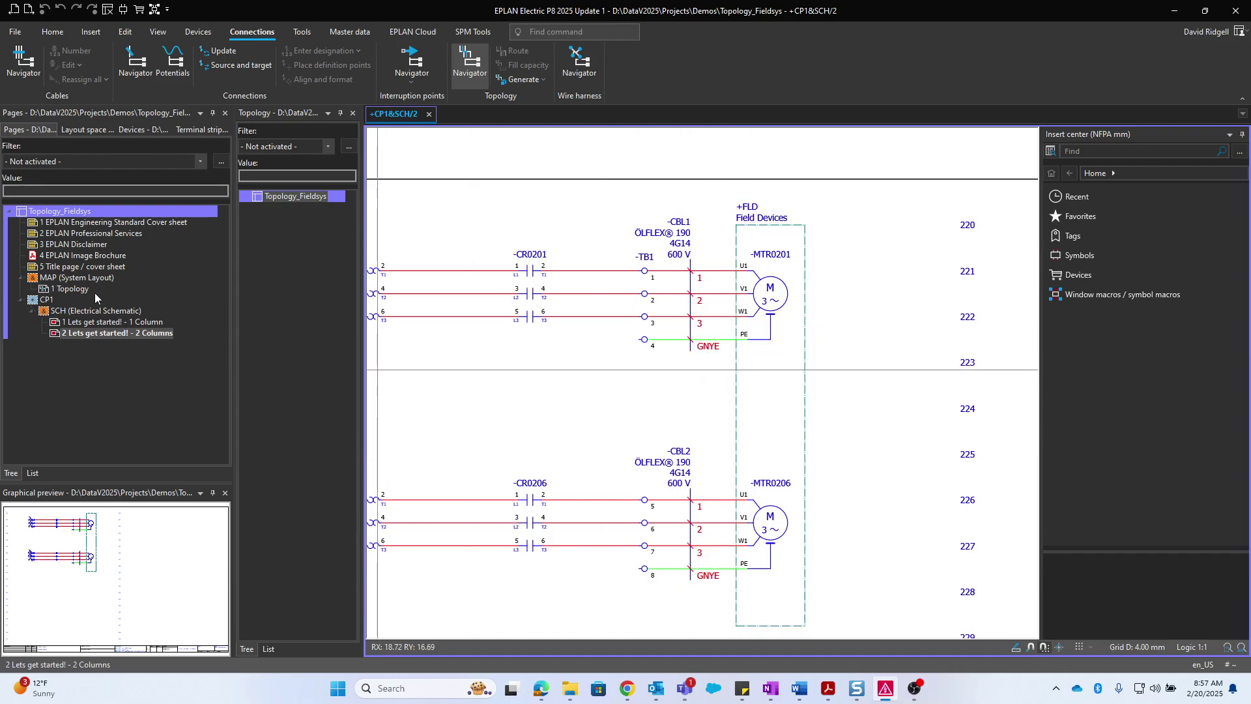
click(66, 289)
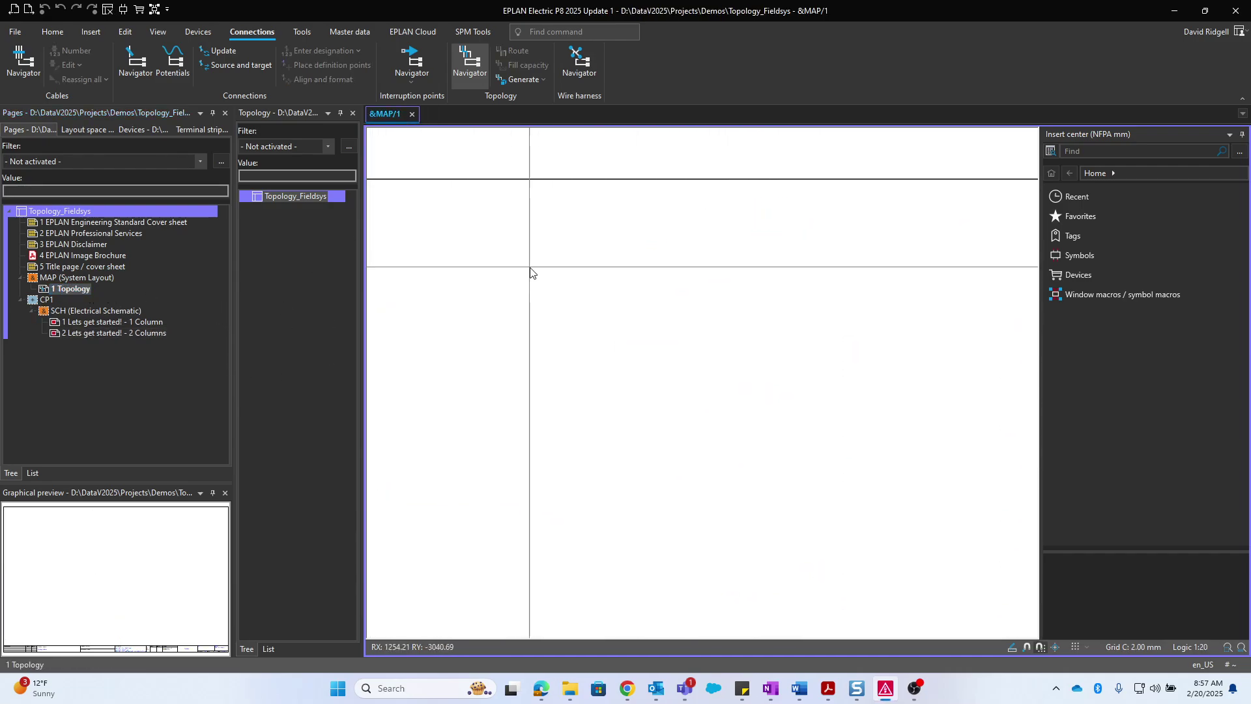
middle_drag(560, 305, 717, 257)
Generate a terminal strip definition for +CP1-TB1 and try dragging it onto the page
click(195, 125)
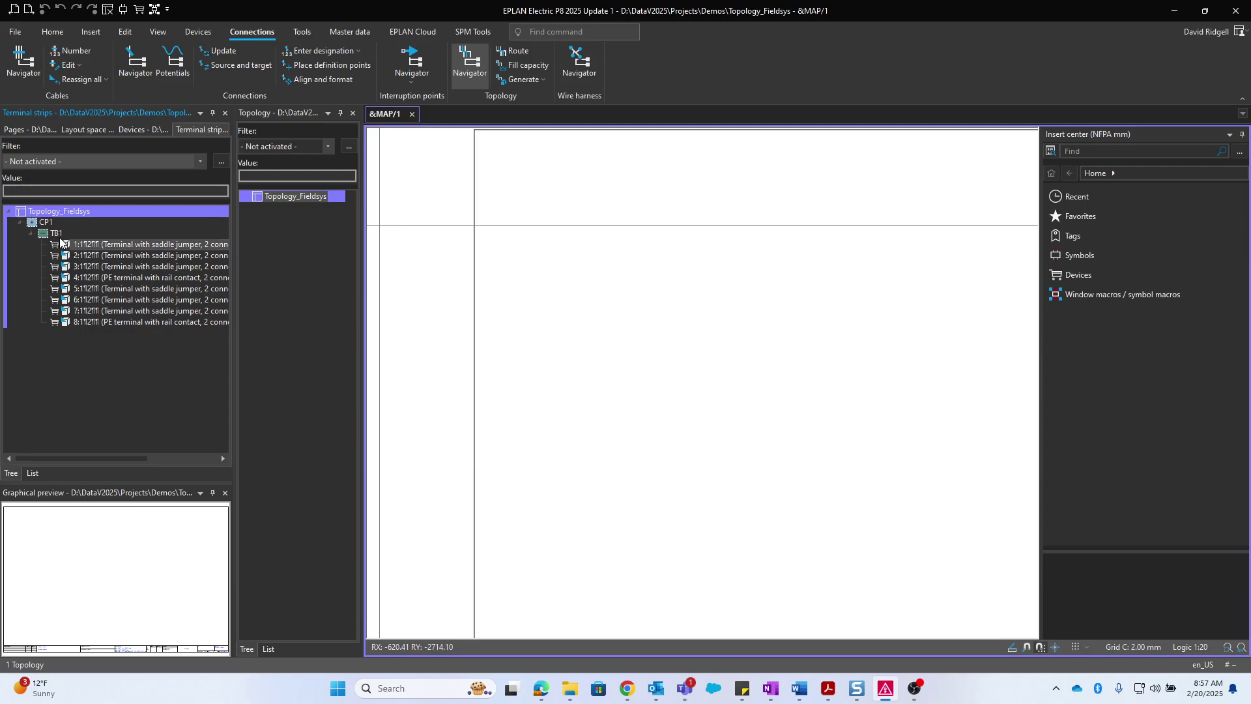
right_click(57, 232)
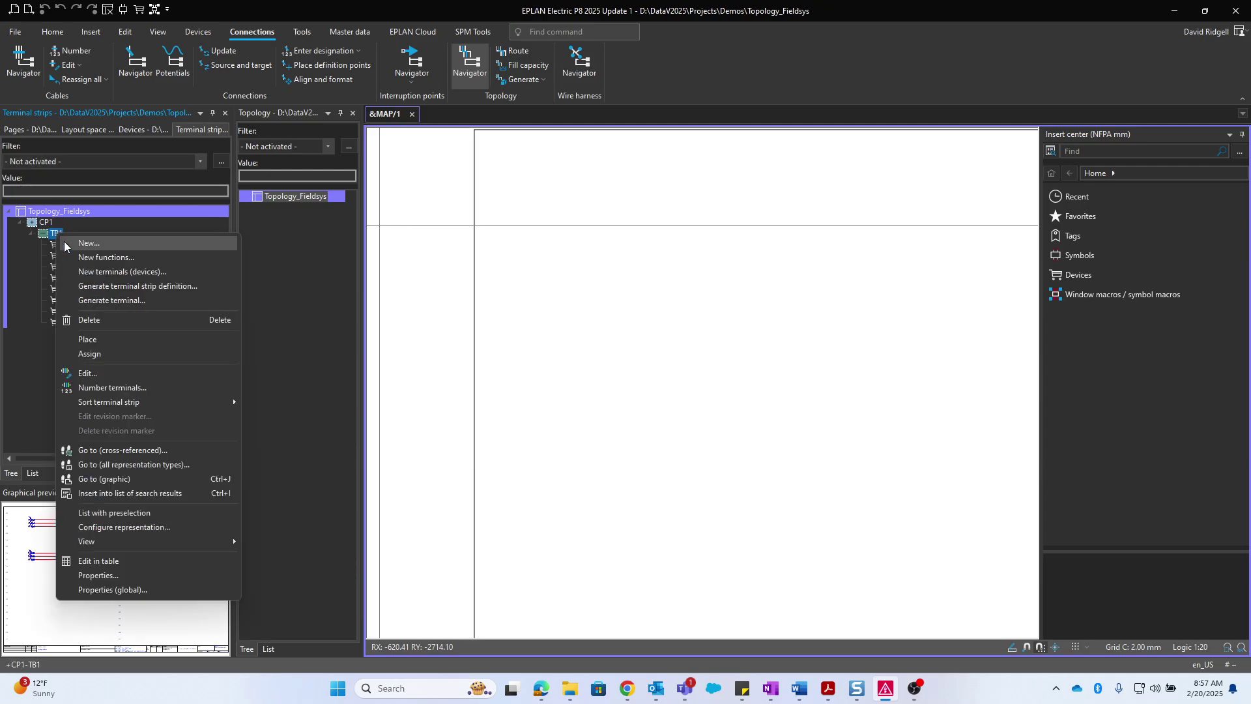
click(116, 288)
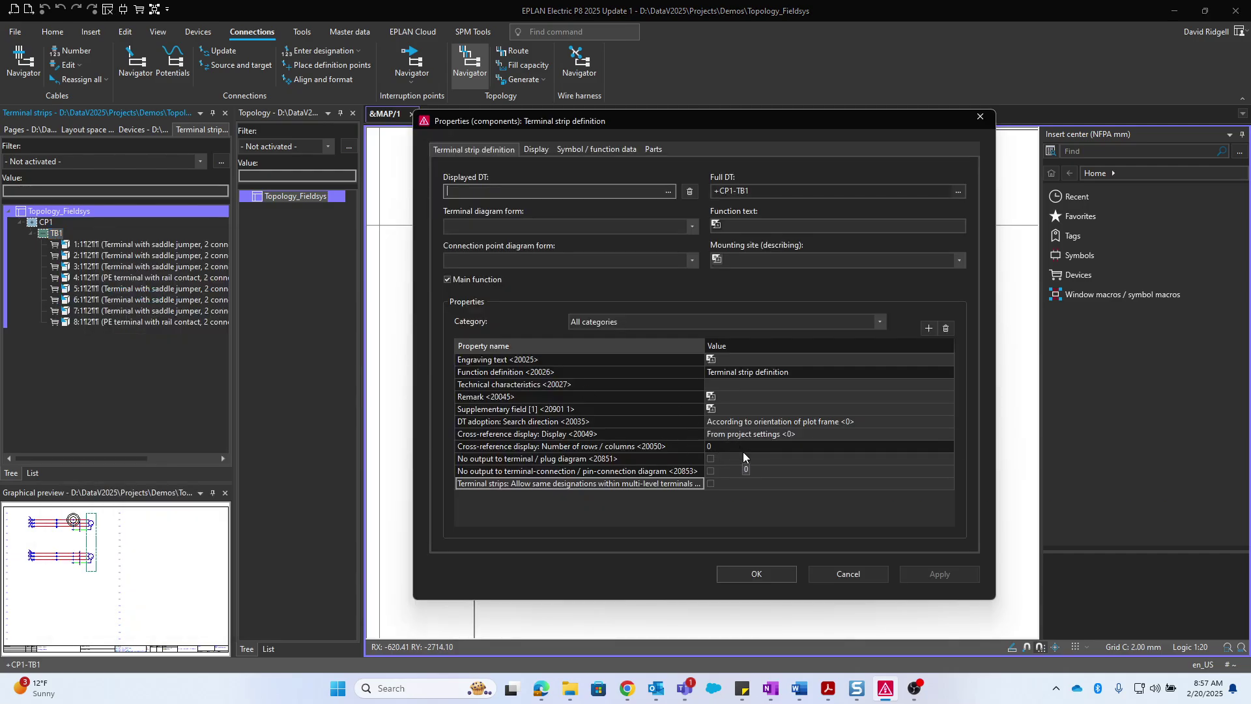
click(756, 566)
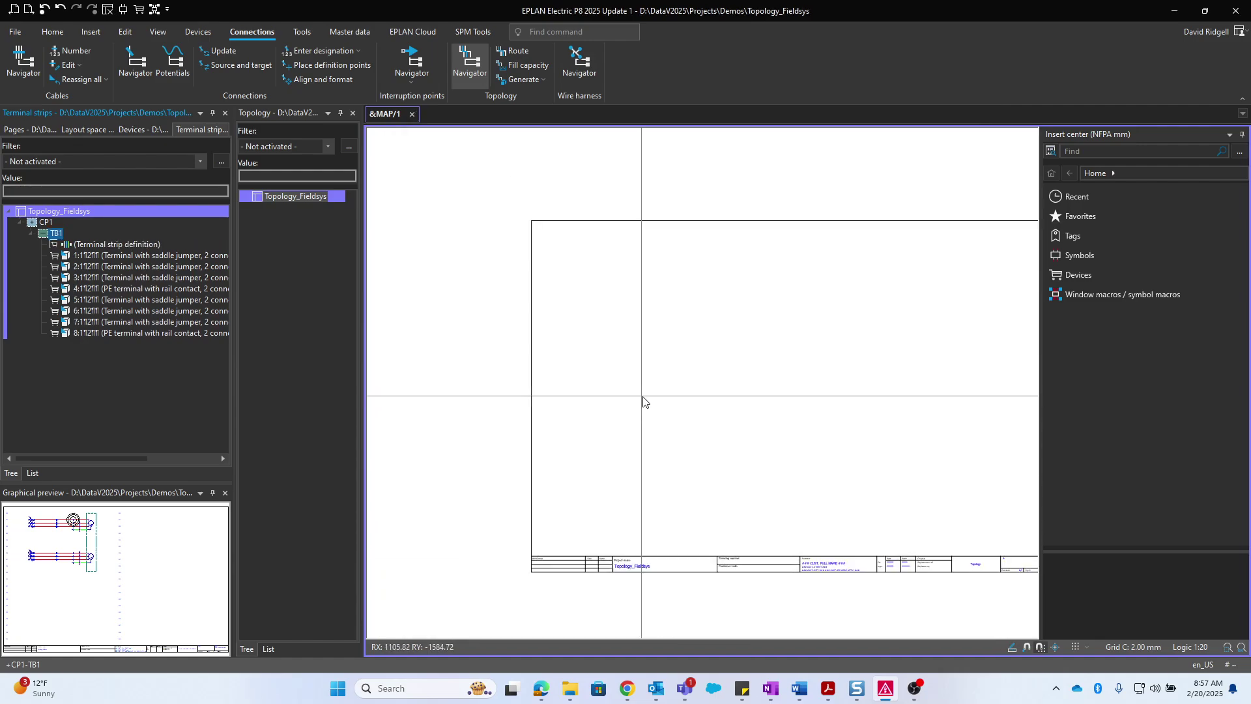
drag(101, 245, 587, 344)
scroll(607, 369, up, 2)
key(Tab)
key(Tab)
scroll(609, 368, up, 2)
scroll(603, 359, down, 2)
scroll(365, 288, down, 2)
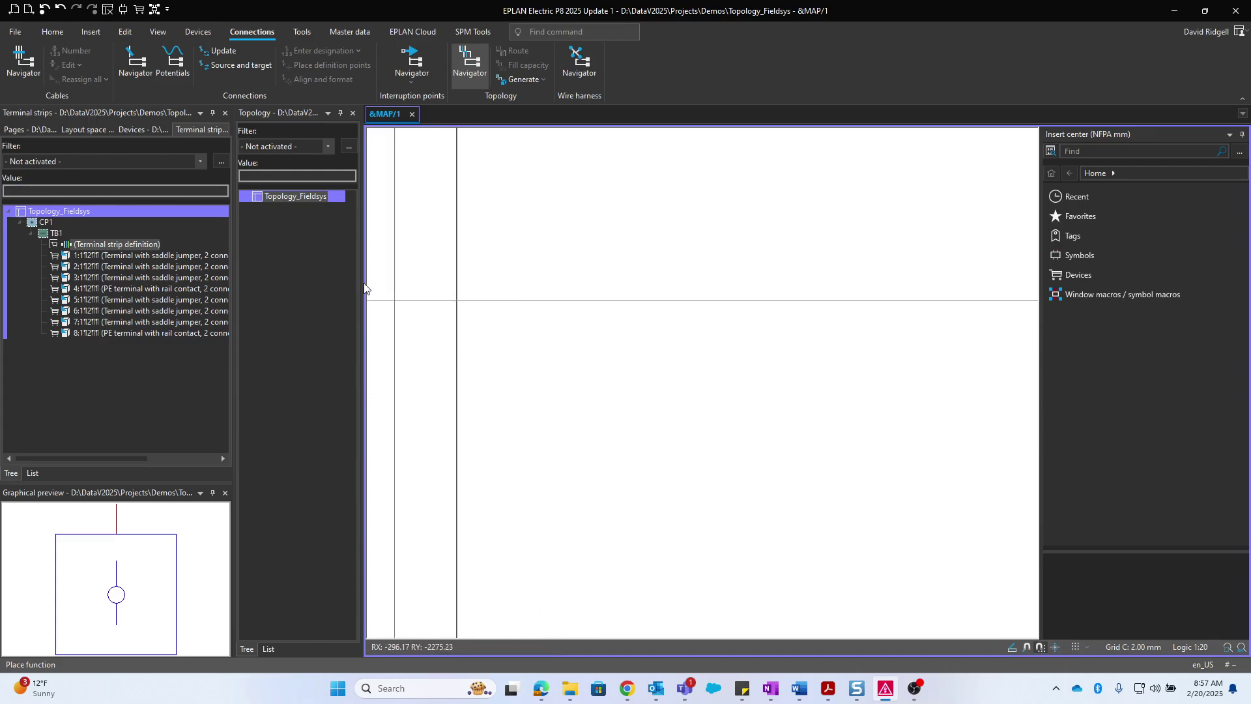
Change the 1 Topology page's grid from 2.00 mm to 40 mm in its properties
click(26, 129)
click(75, 290)
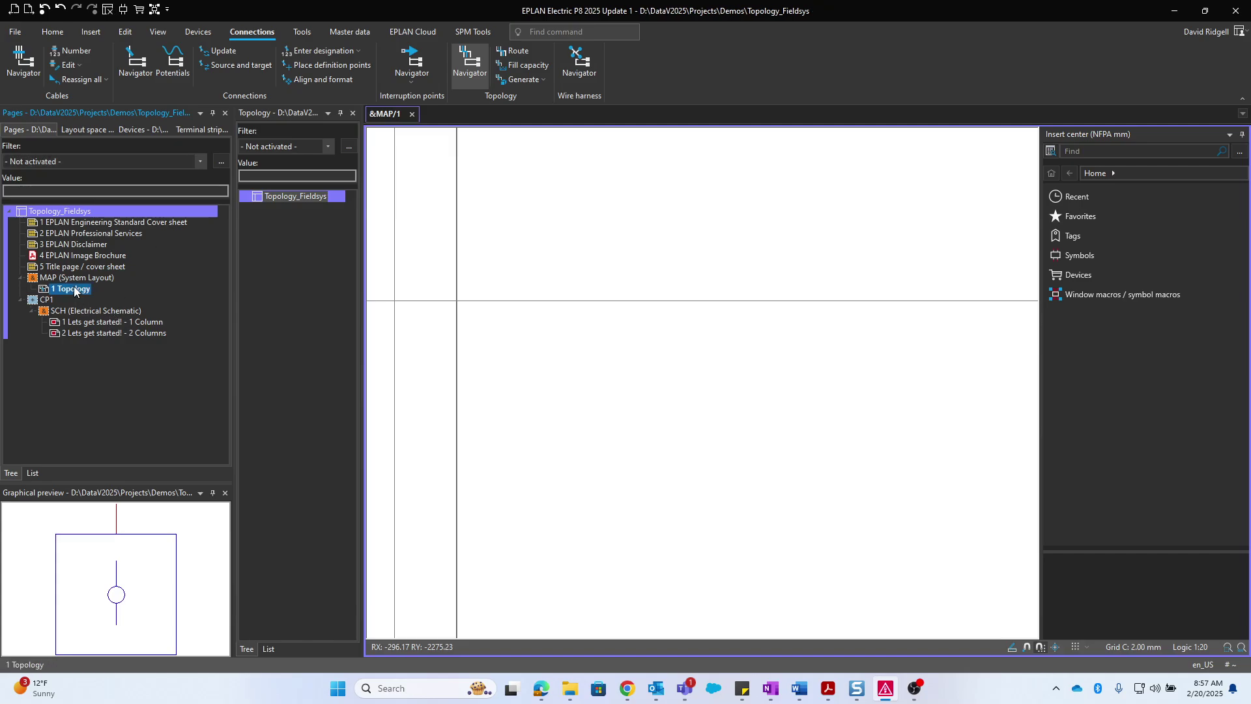
right_click(75, 290)
click(114, 258)
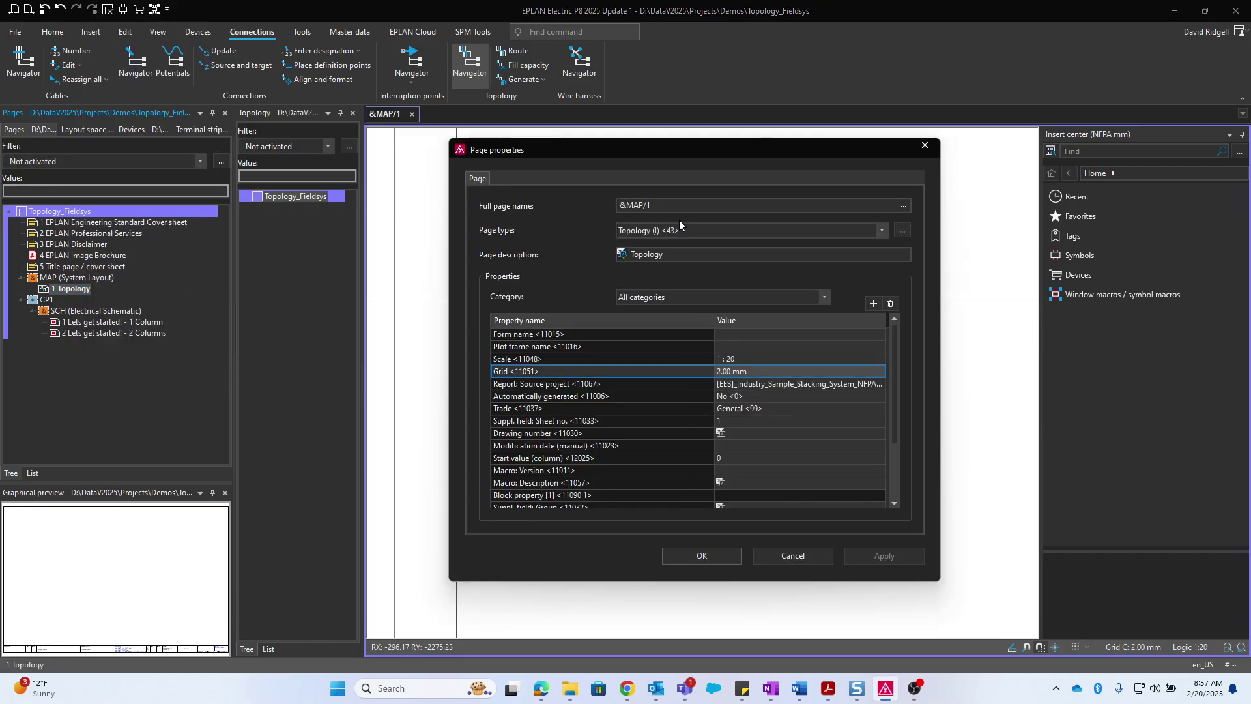
click(730, 371)
text(40)
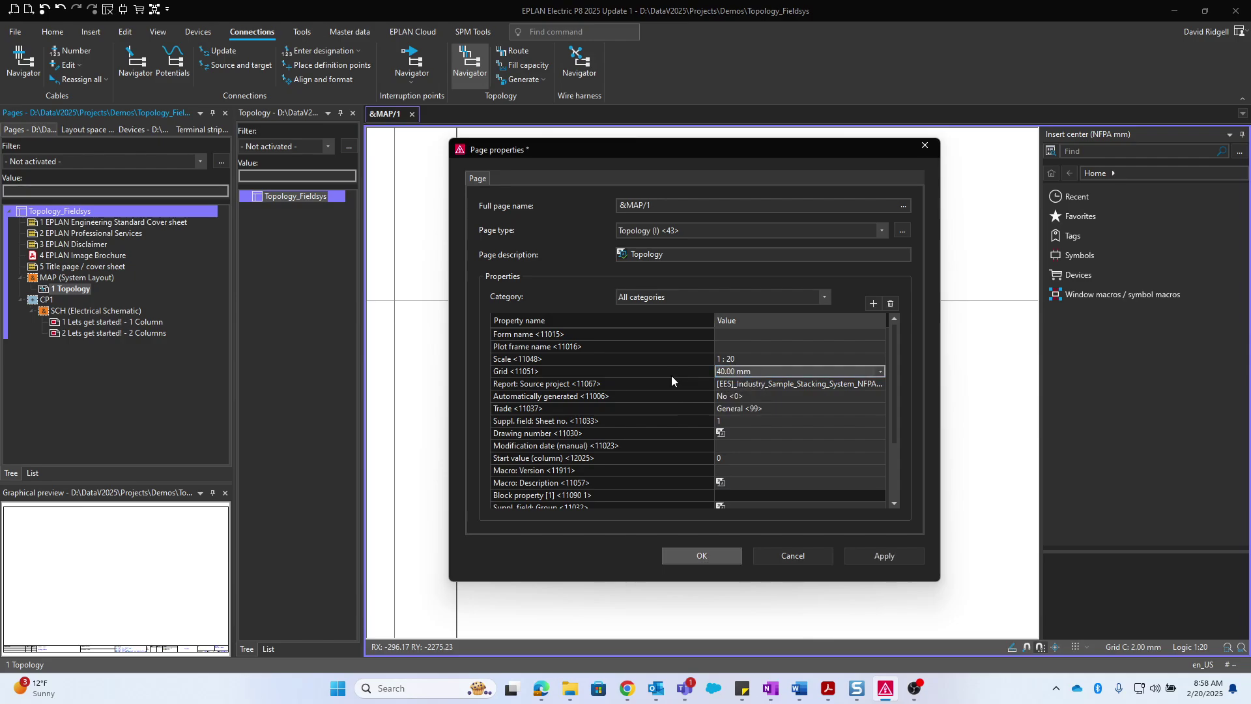
click(719, 549)
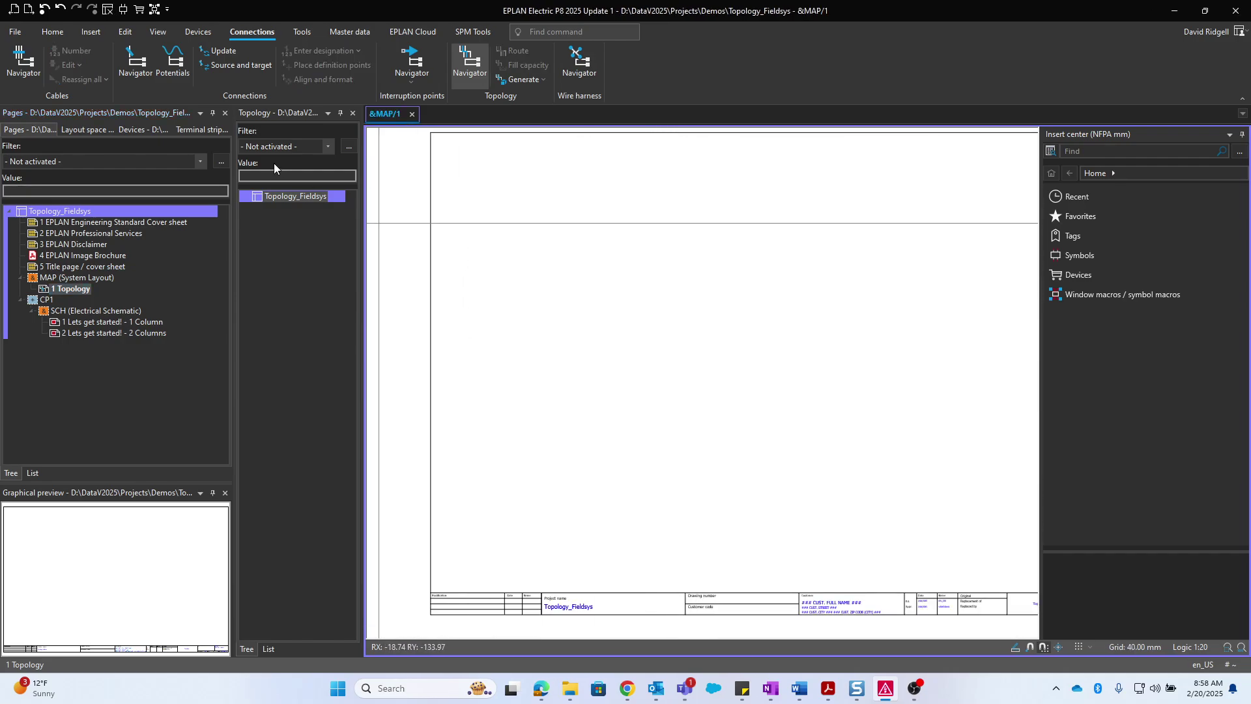
Drag the +CP1-TB1 terminal strip definition onto the &MAP/1 page and place it
scroll(584, 282, down, 1)
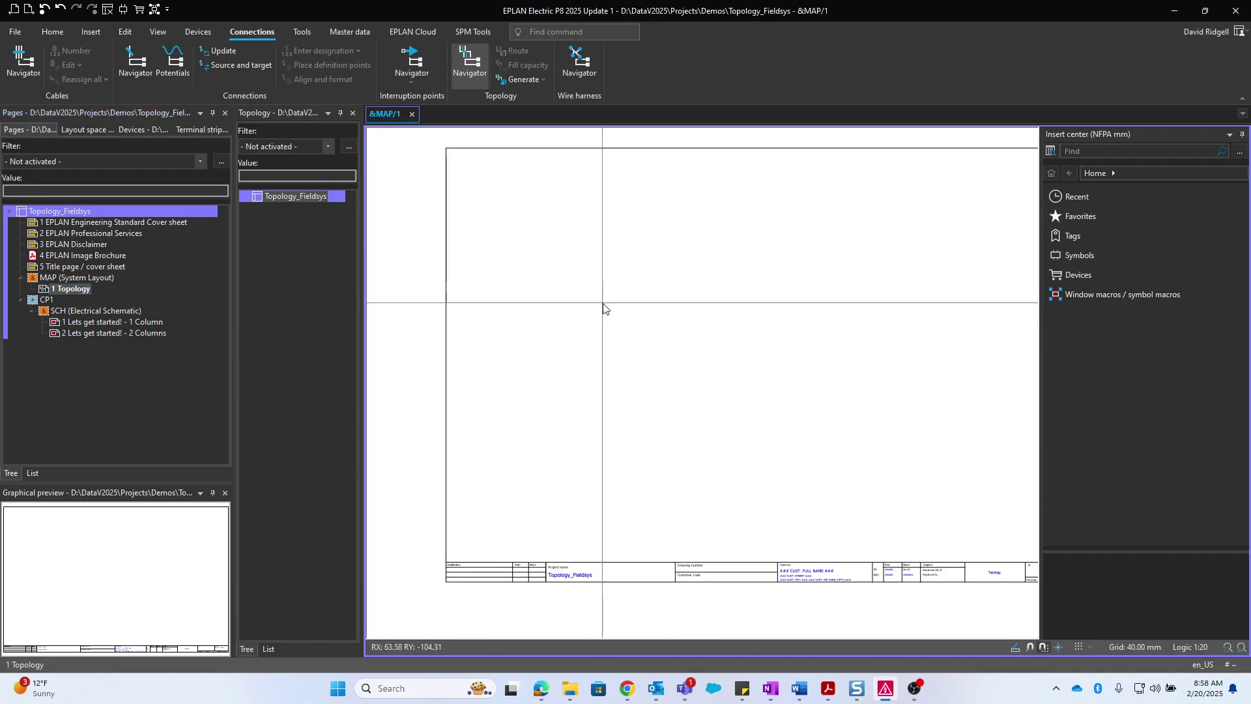
click(210, 129)
scroll(545, 291, up, 2)
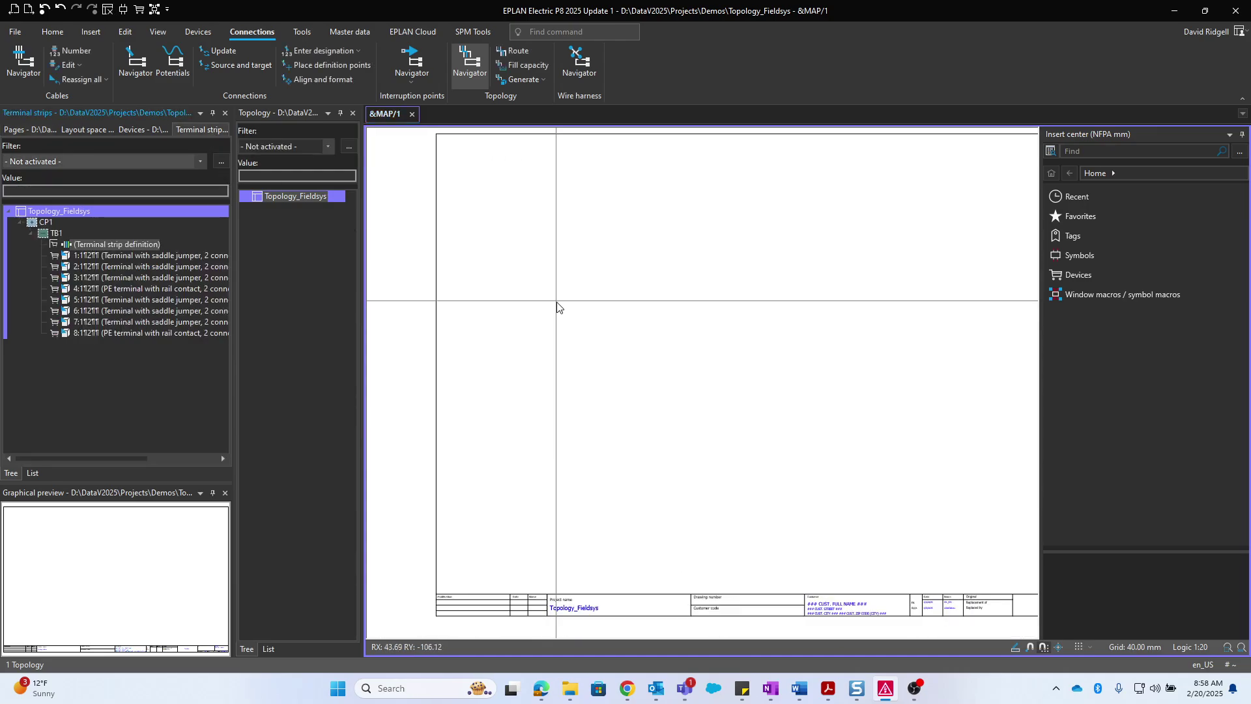
drag(108, 242, 509, 365)
scroll(515, 369, up, 2)
scroll(515, 373, up, 2)
scroll(515, 373, up, 2)
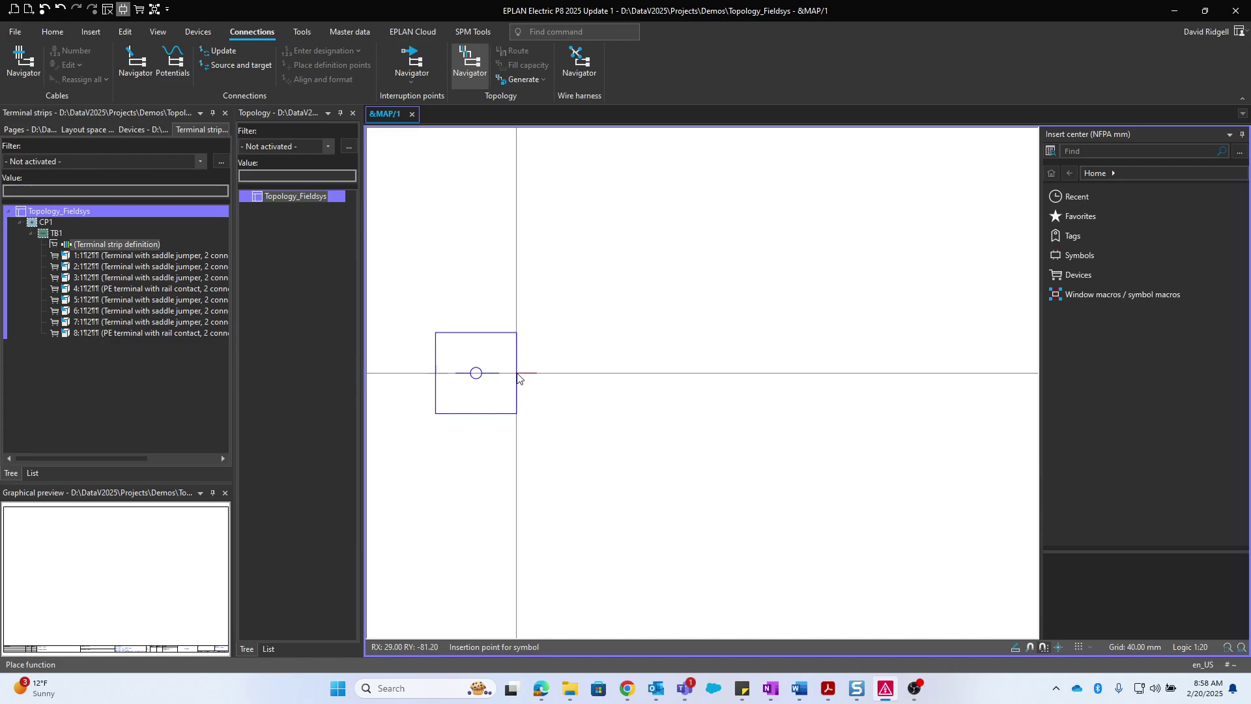
click(518, 374)
scroll(615, 419, down, 4)
middle_drag(637, 436, 577, 414)
scroll(531, 394, up, 4)
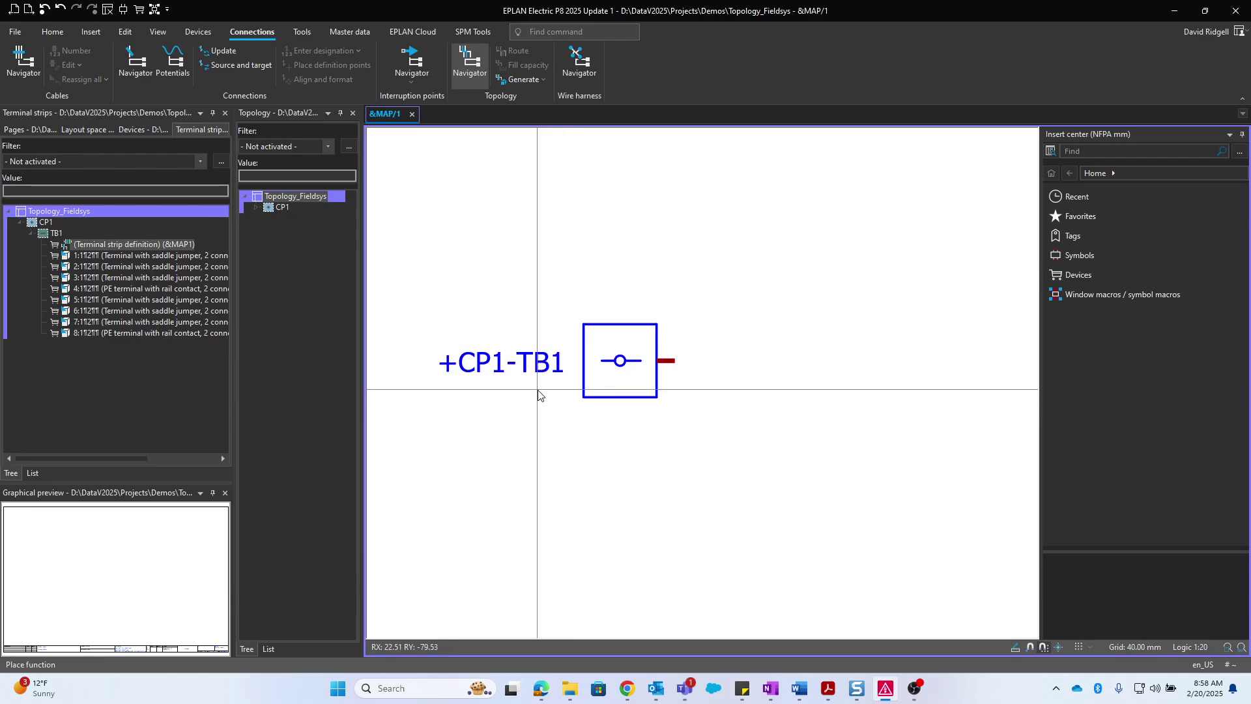
scroll(541, 391, down, 1)
scroll(641, 391, down, 1)
scroll(636, 400, down, 2)
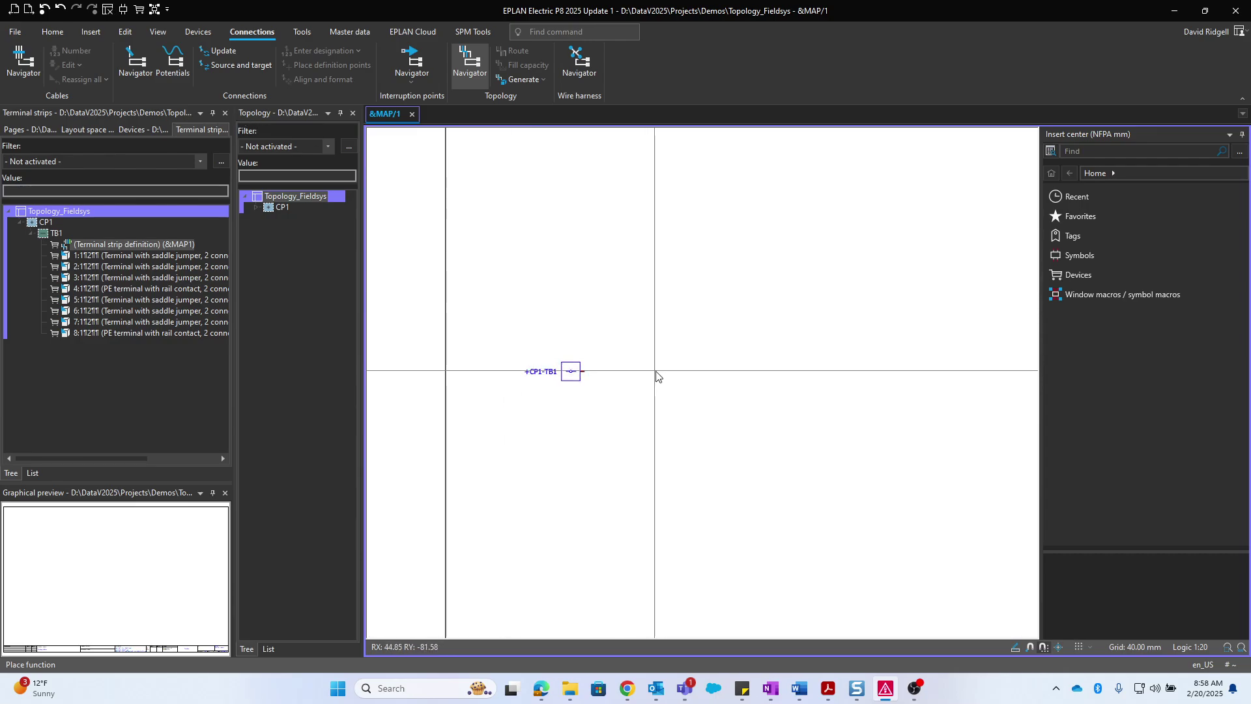
scroll(629, 381, down, 2)
scroll(609, 386, up, 2)
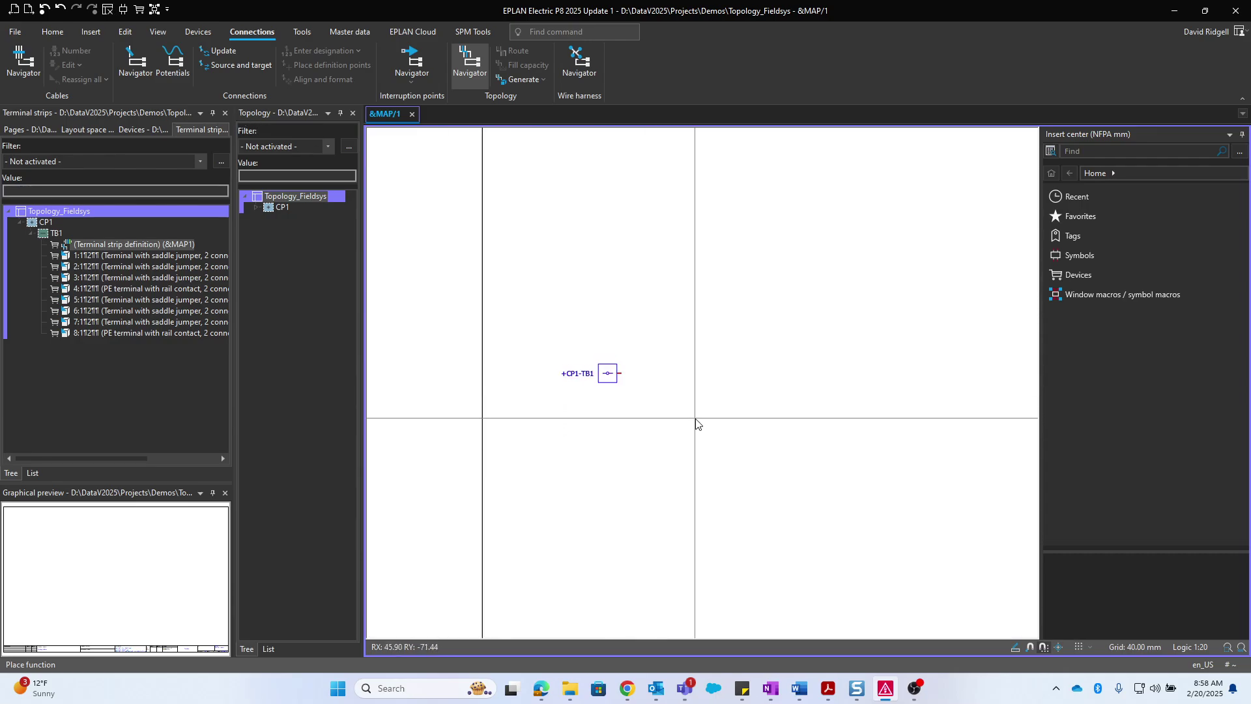
Place motor +FLD-MTR0201 from the Devices navigator to the right of the terminal strip
scroll(690, 397, down, 4)
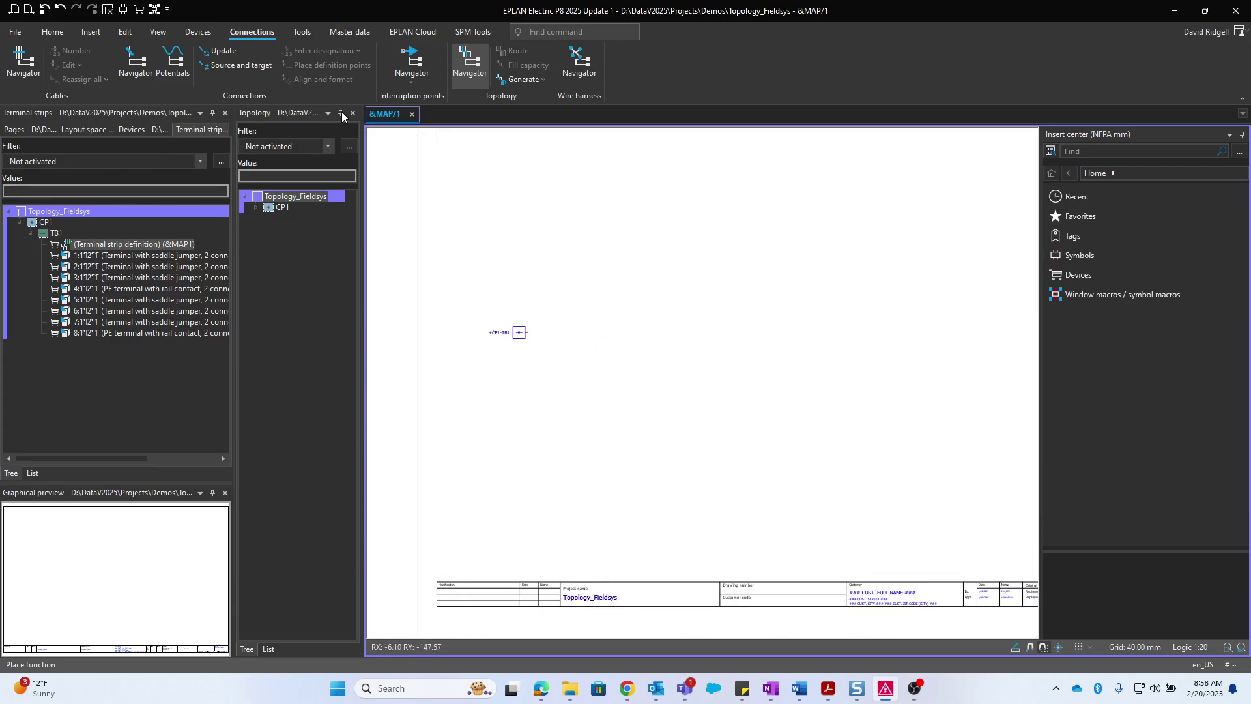
click(142, 129)
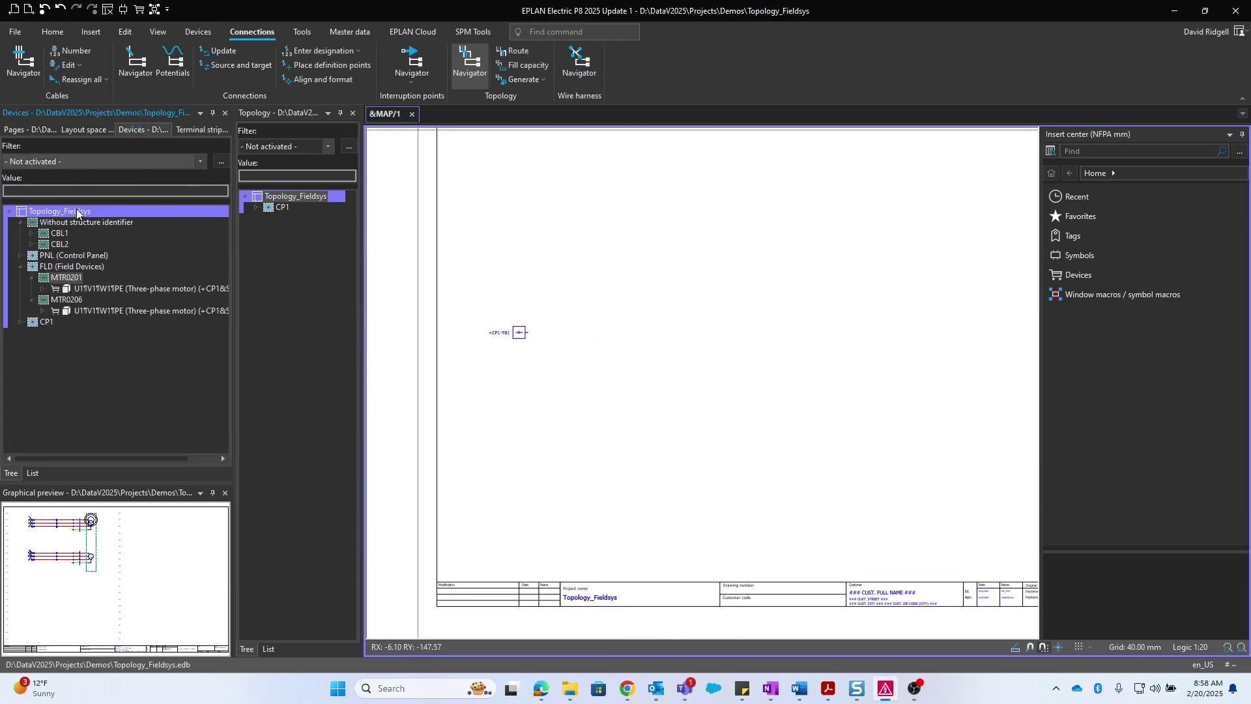
click(79, 289)
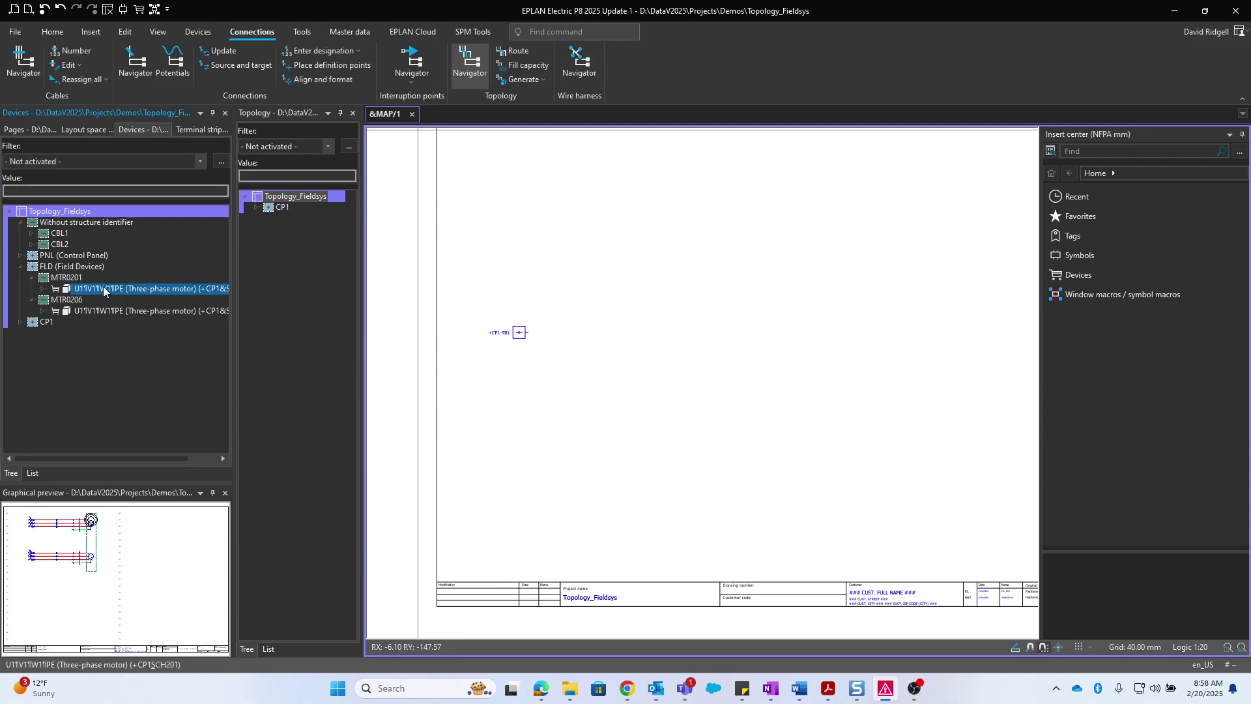
drag(102, 289, 868, 285)
key(Tab)
scroll(900, 286, up, 2)
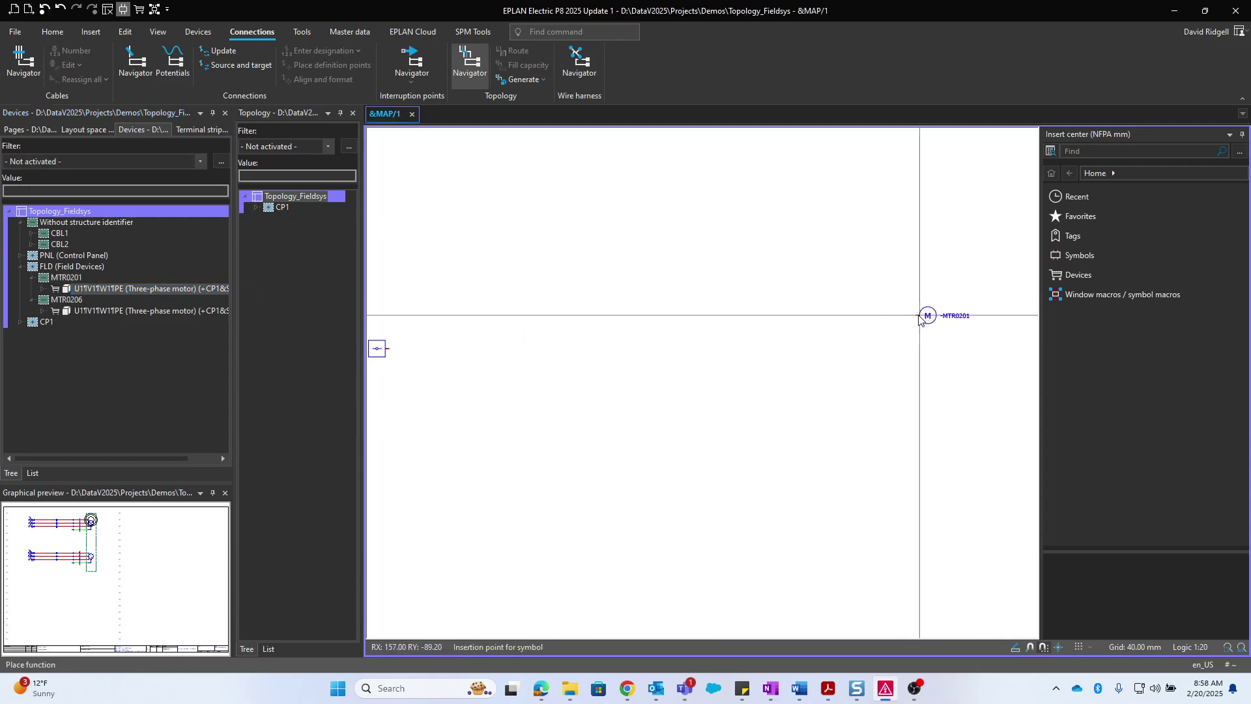
drag(919, 320, 919, 320)
Place motor +FLD-MTR0206 directly below MTR0201
click(84, 320)
drag(92, 321, 929, 354)
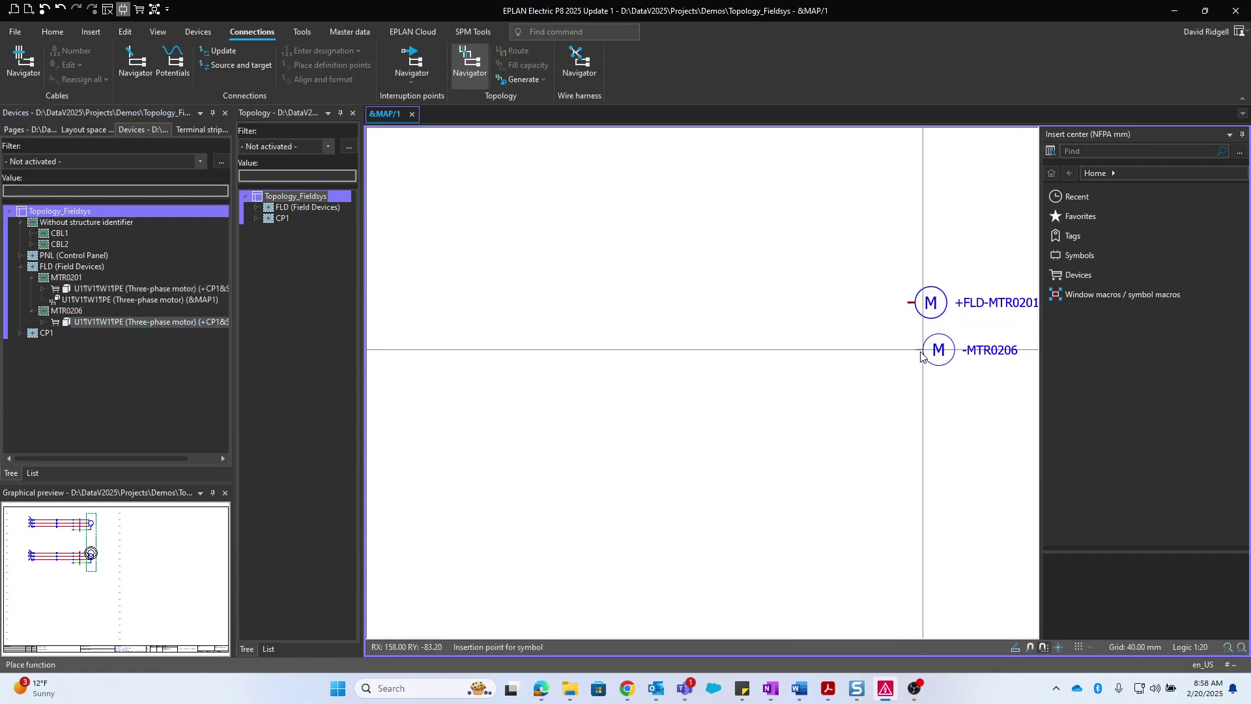
scroll(916, 356, up, 1)
click(915, 356)
scroll(924, 374, down, 4)
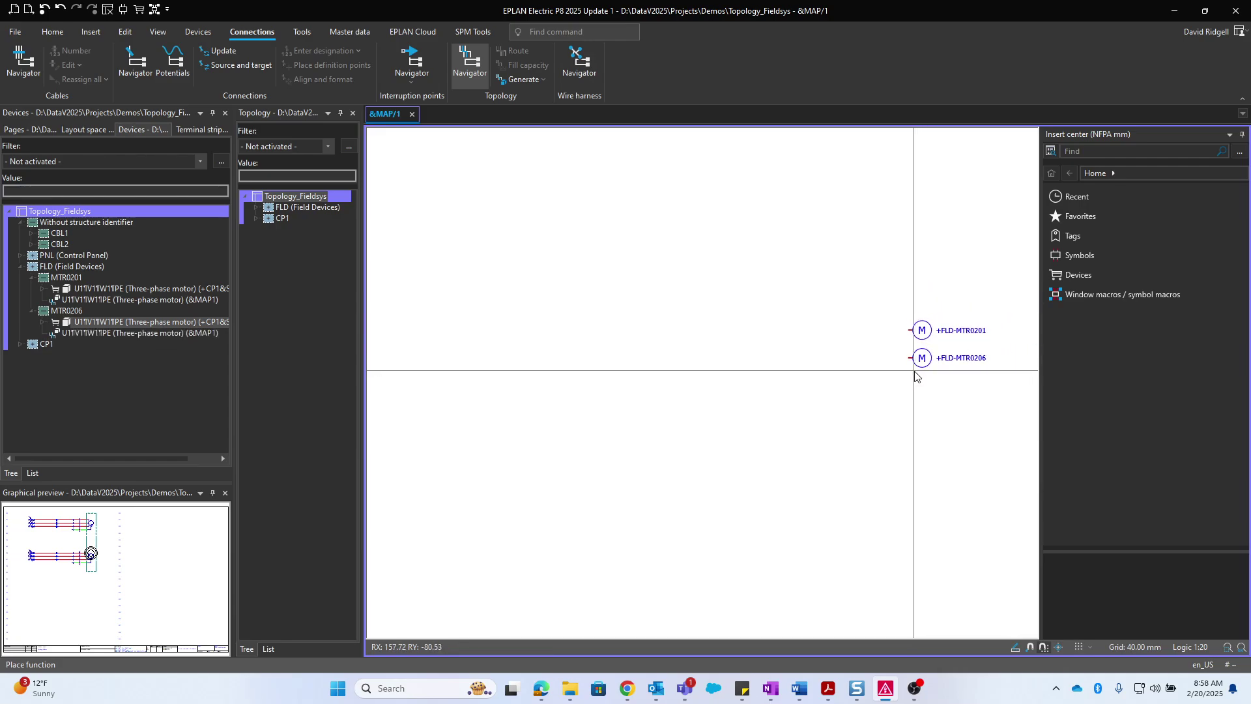
scroll(796, 423, up, 2)
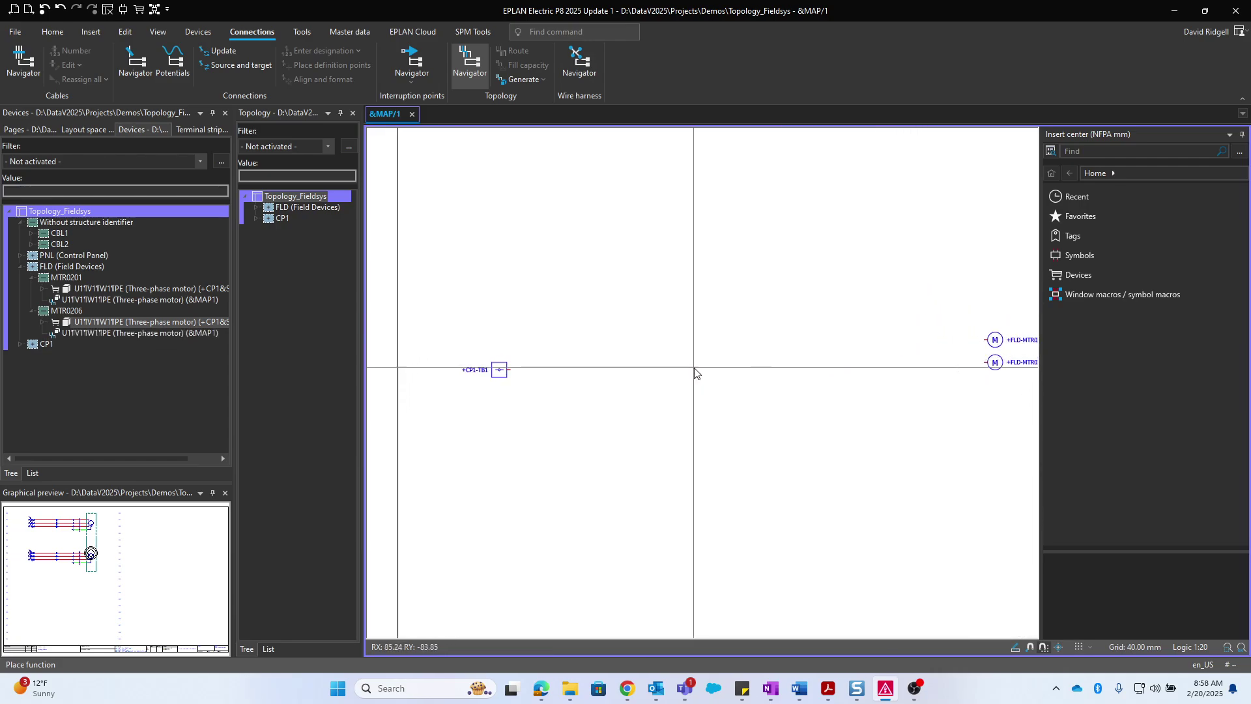
middle_drag(695, 370, 686, 391)
Insert topology routing point RP1 left of the two motors and accept its properties
click(101, 32)
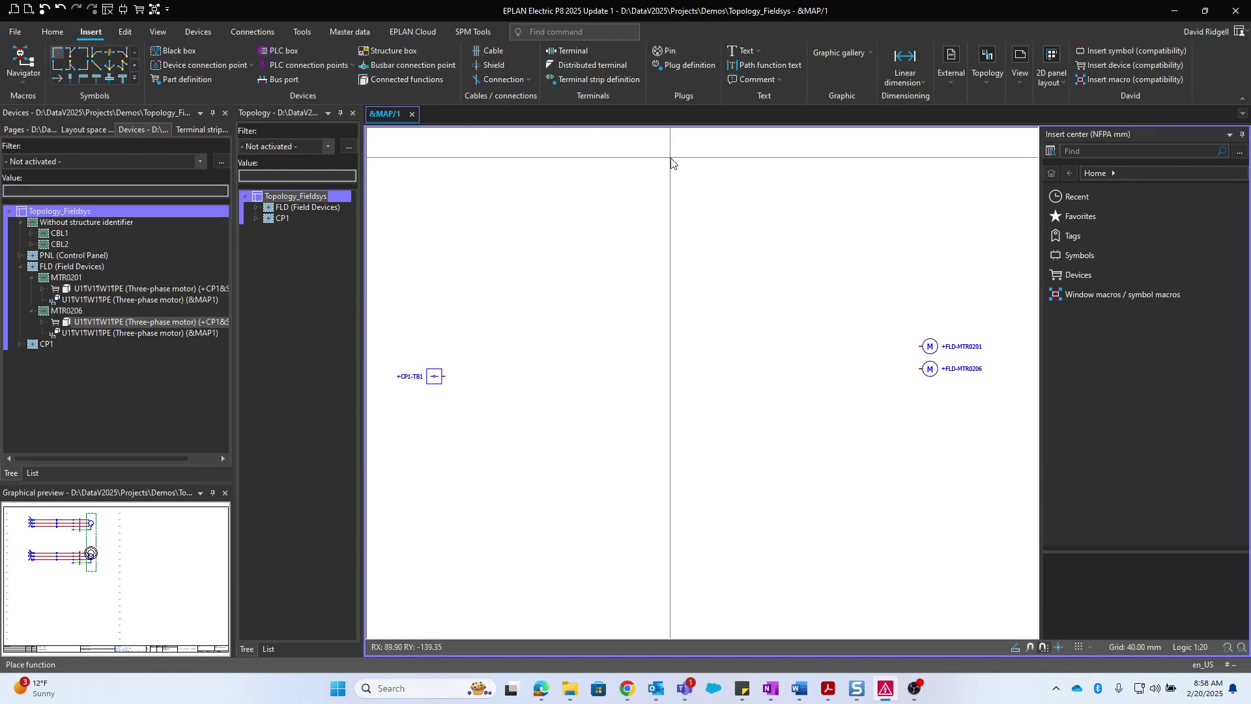
click(990, 92)
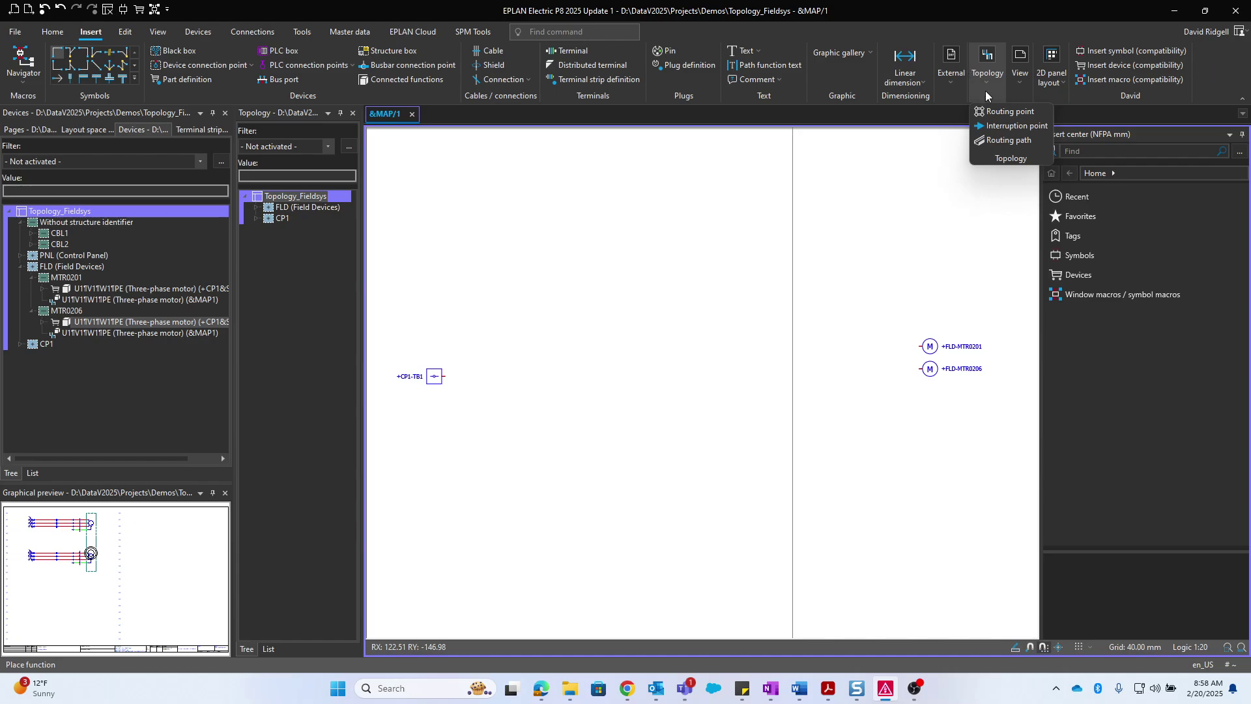
click(1002, 126)
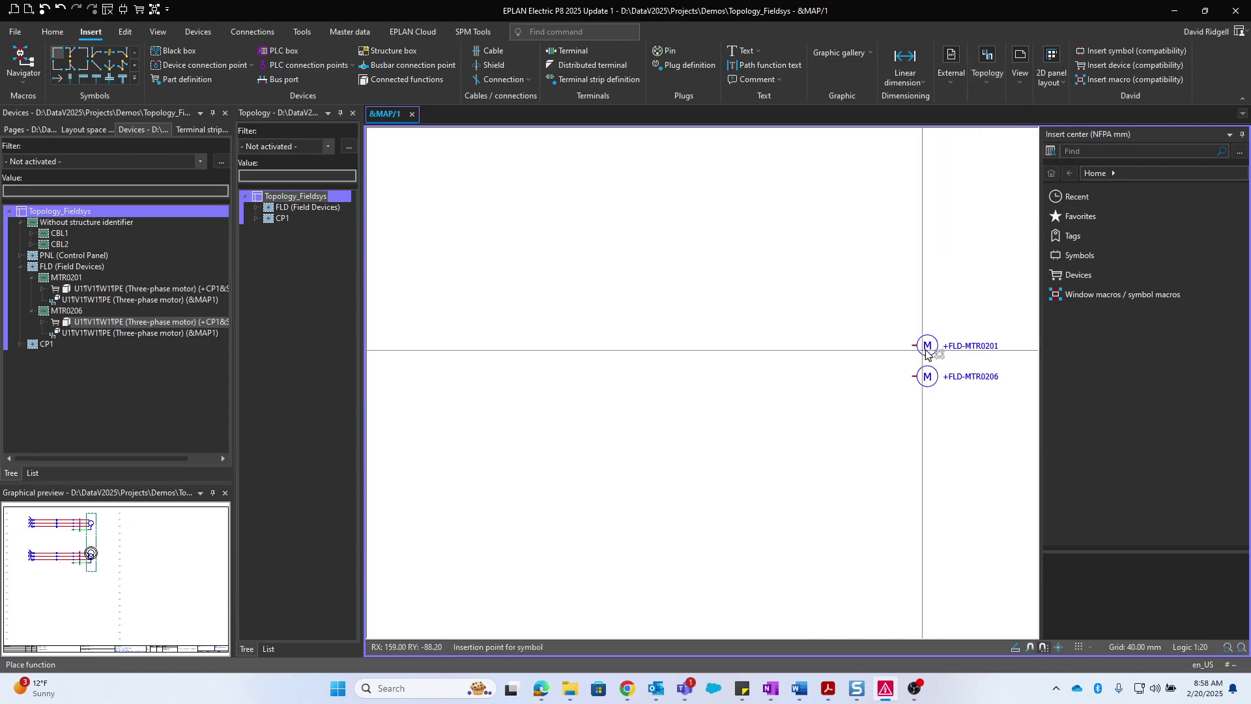
scroll(926, 352, up, 1)
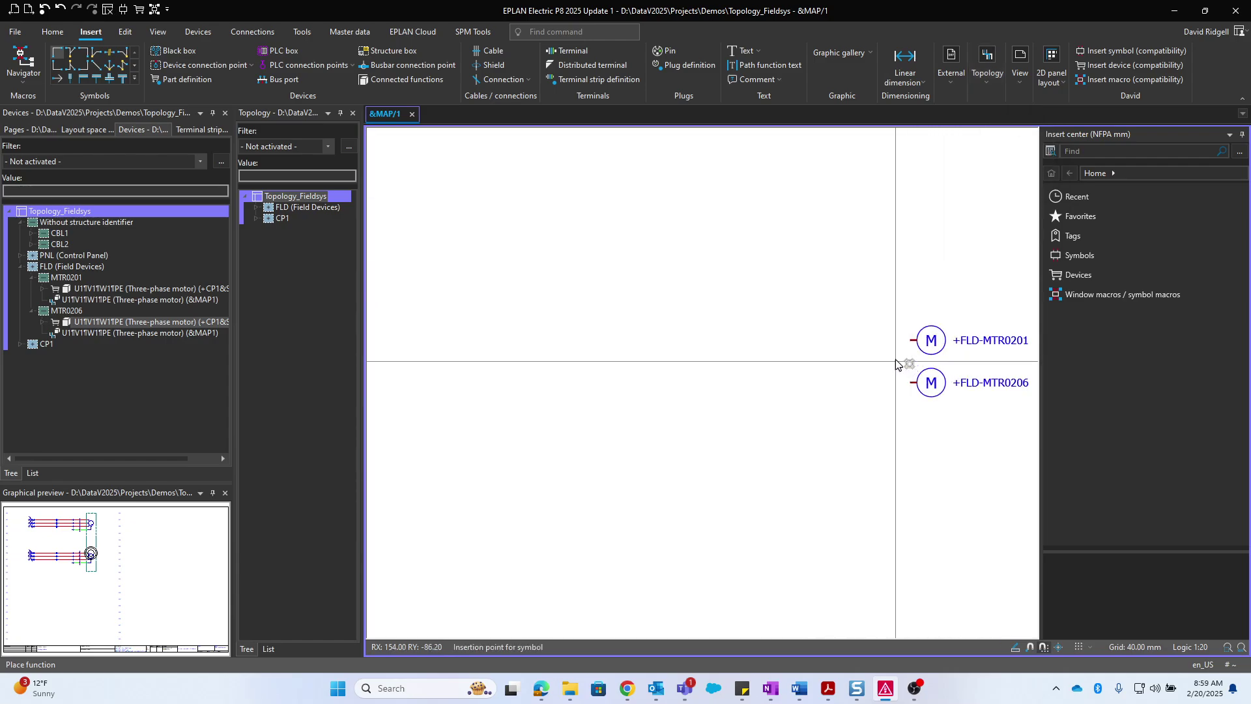
click(950, 385)
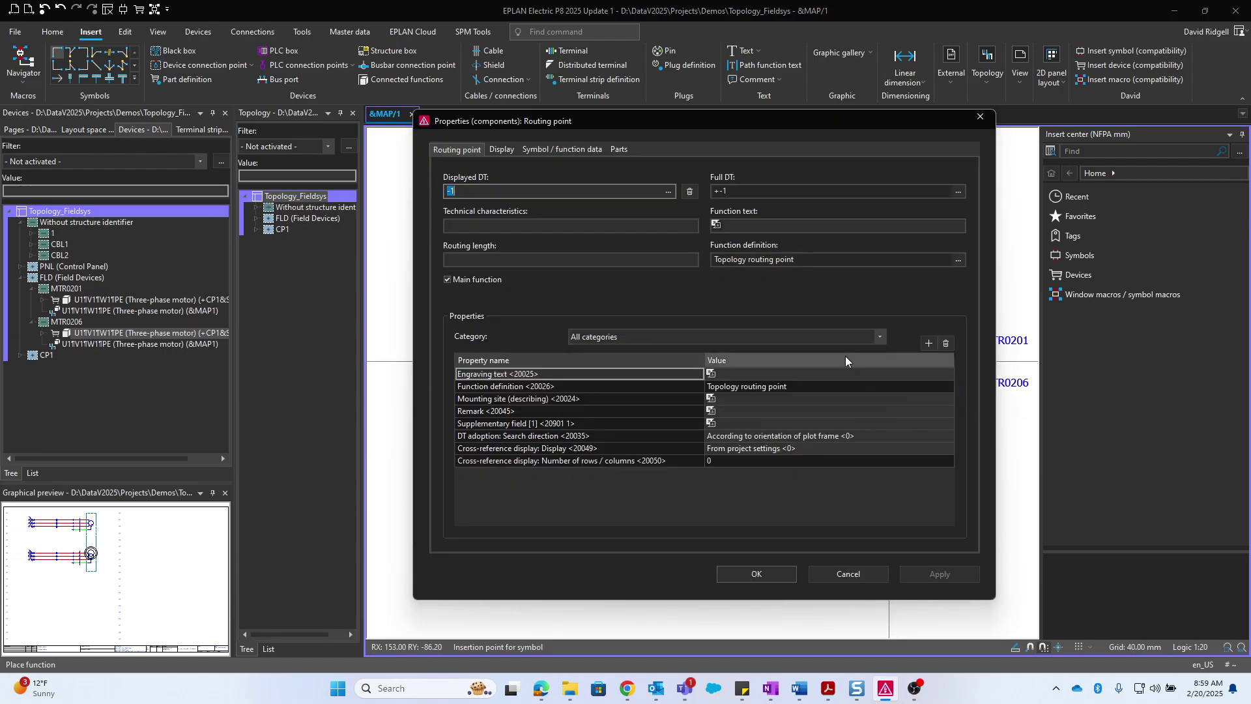
click(557, 149)
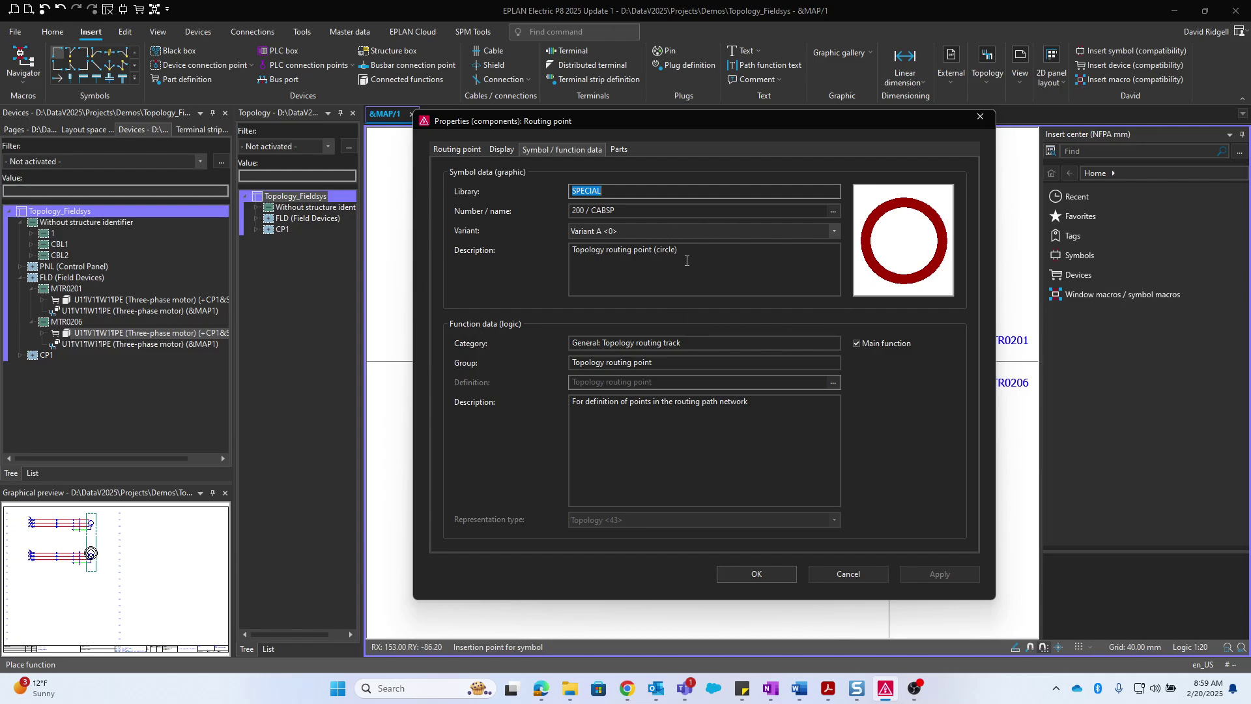
click(439, 151)
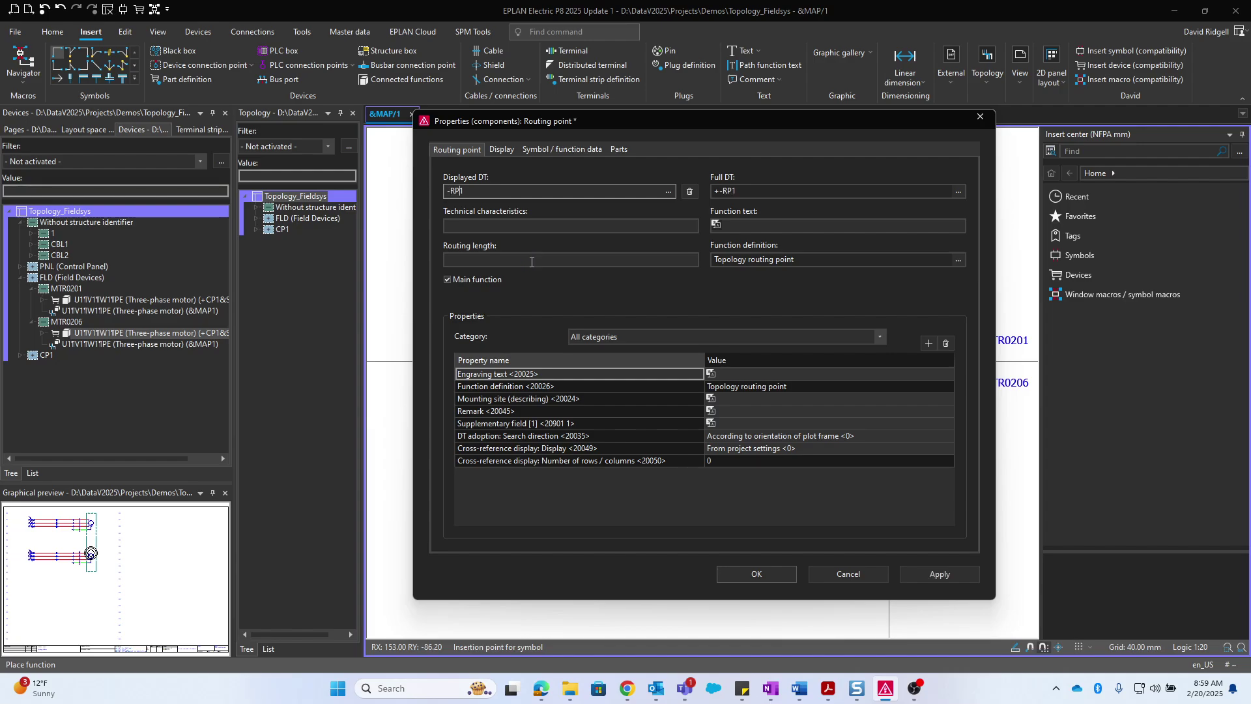
click(756, 574)
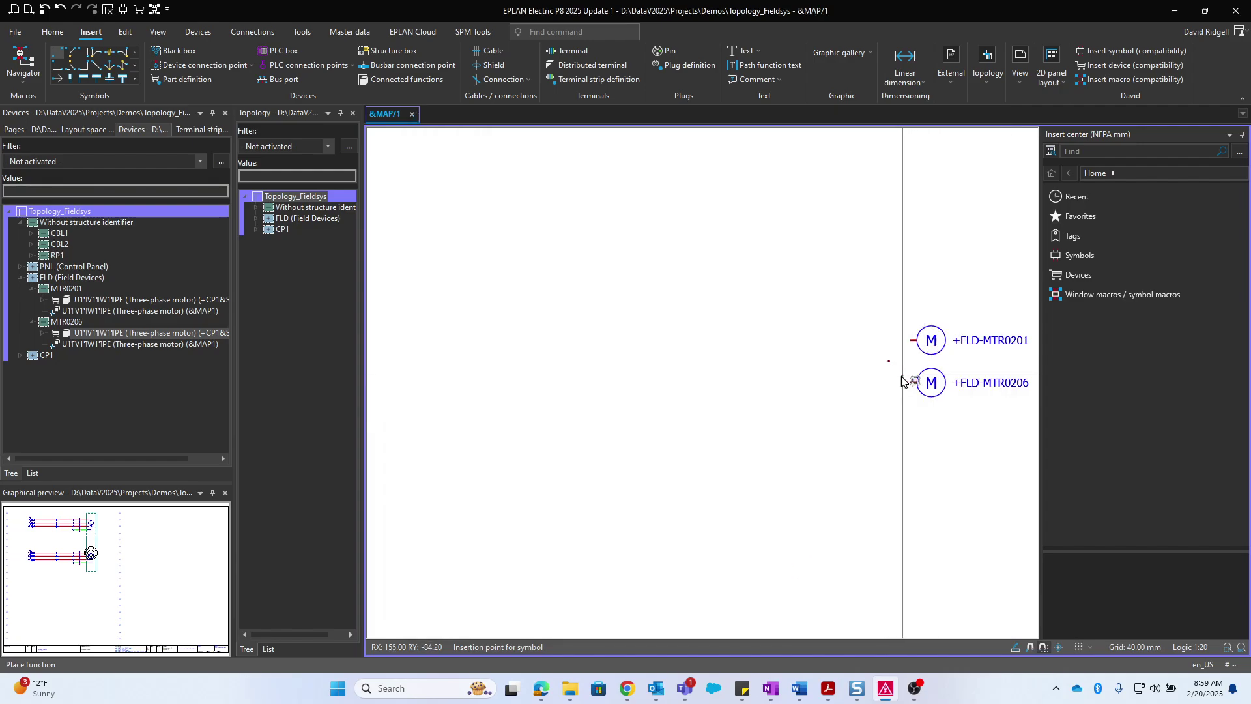
scroll(899, 363, up, 4)
Draw routing paths from each motor's terminal to the routing point, forming a fork
scroll(684, 345, up, 3)
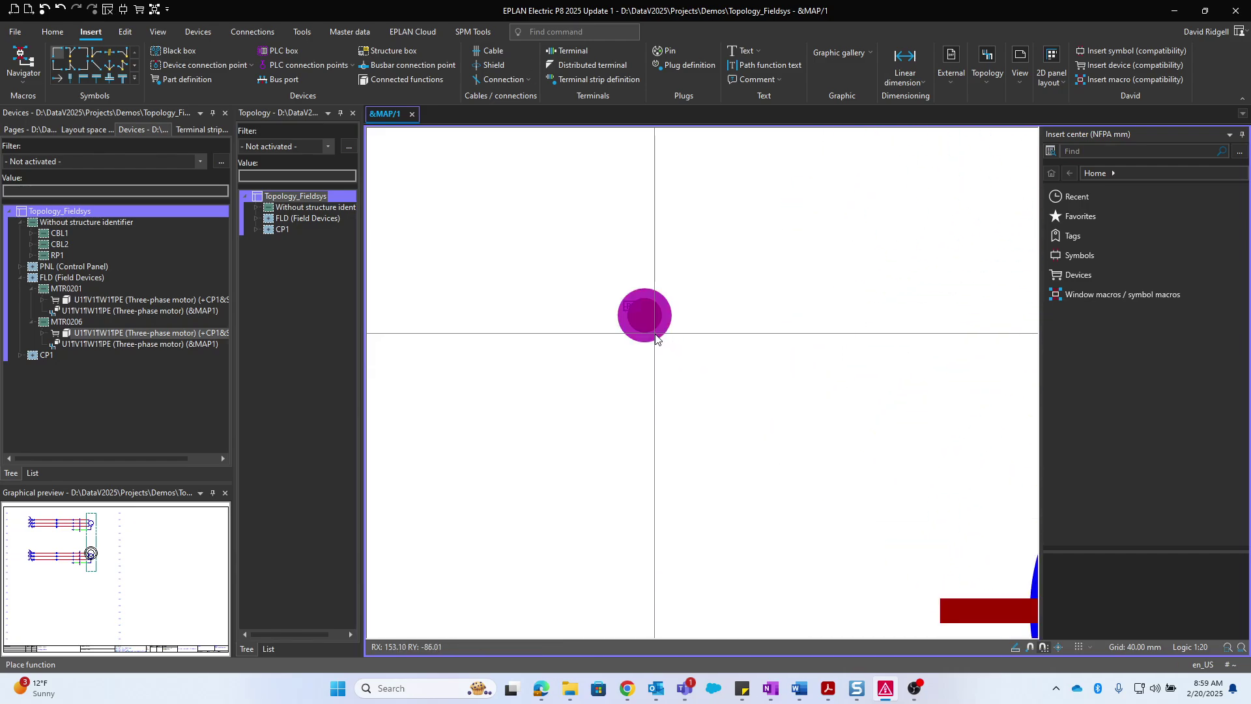
scroll(658, 335, down, 5)
scroll(658, 335, up, 2)
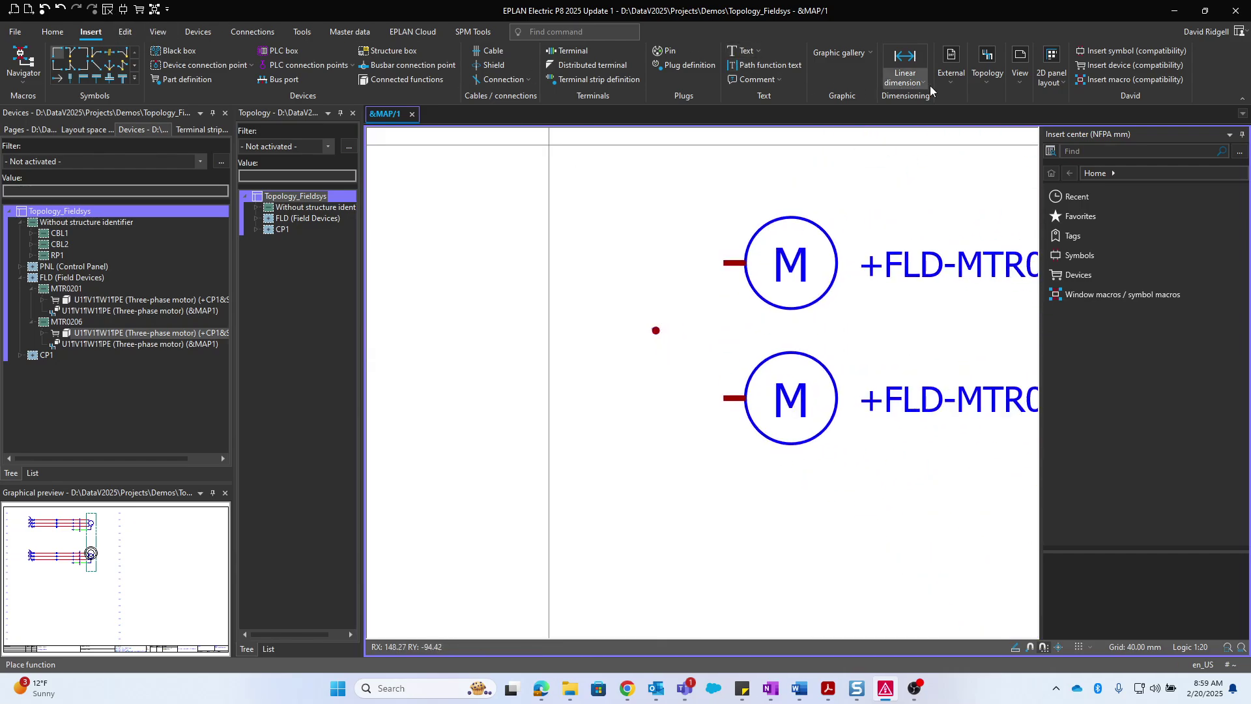
click(993, 92)
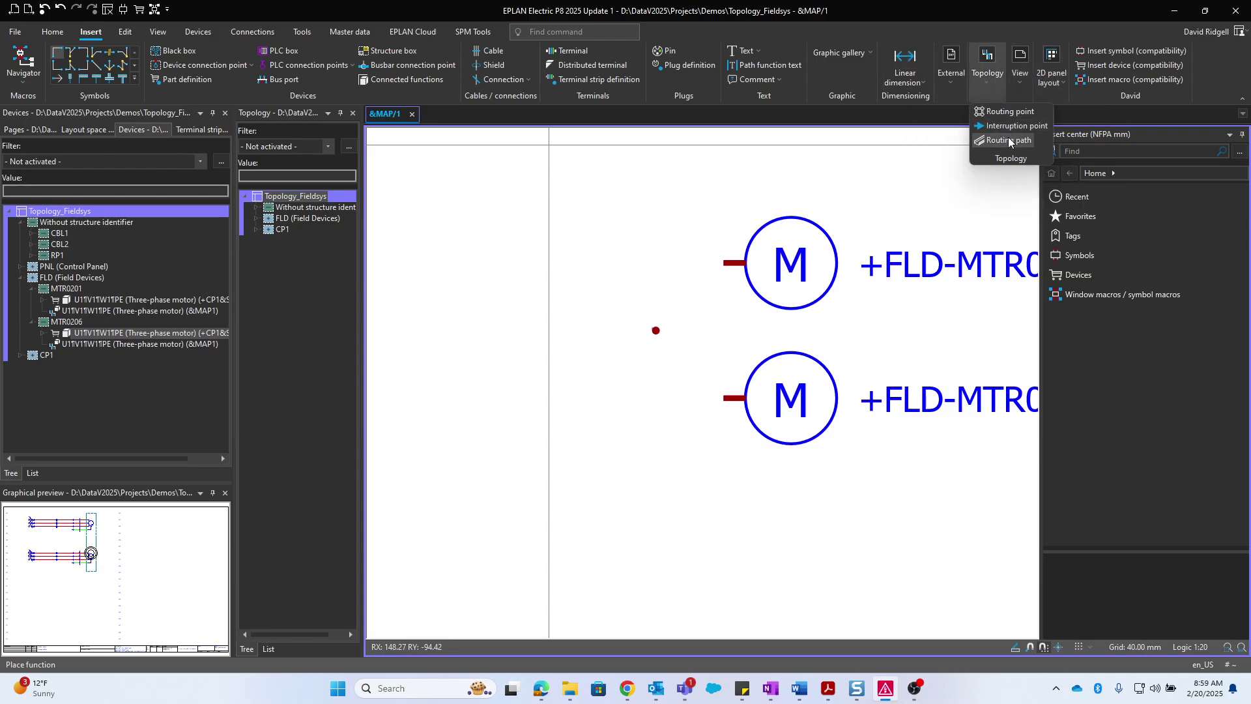
click(1009, 141)
click(722, 264)
click(656, 330)
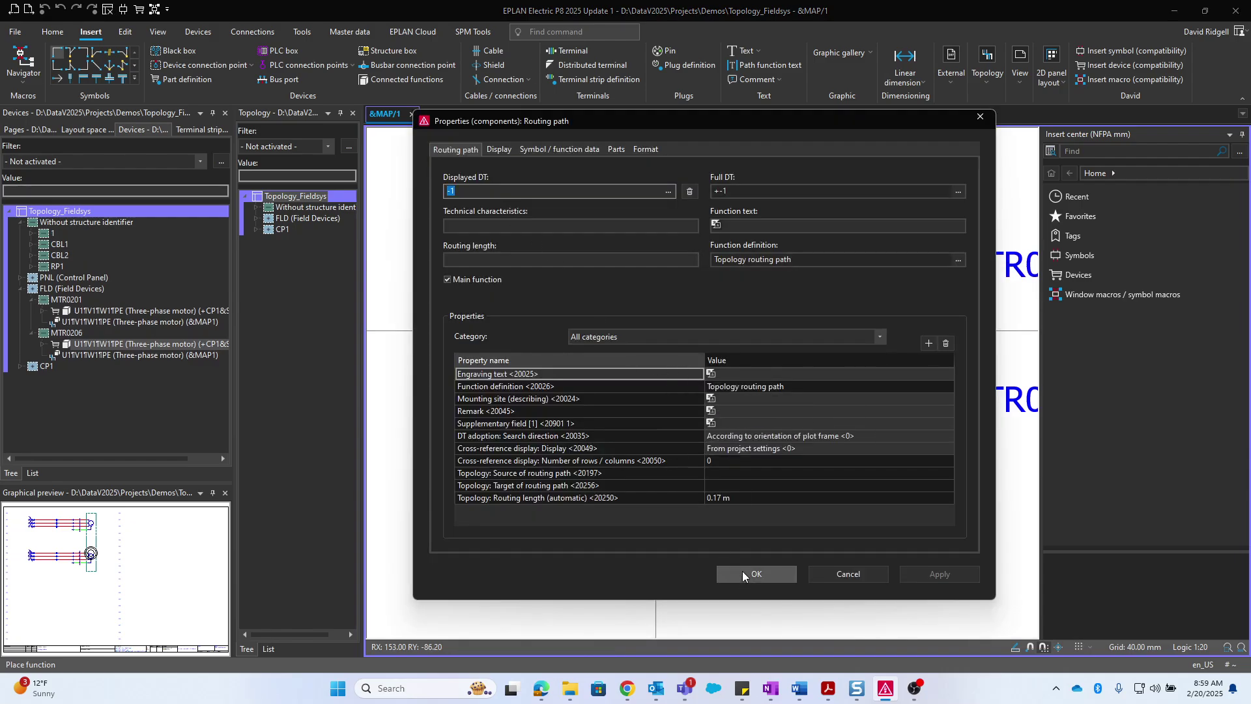
click(743, 571)
click(722, 398)
click(656, 331)
click(769, 573)
Attempt a further path from the fork using '- 10', then cancel it
scroll(754, 391, down, 2)
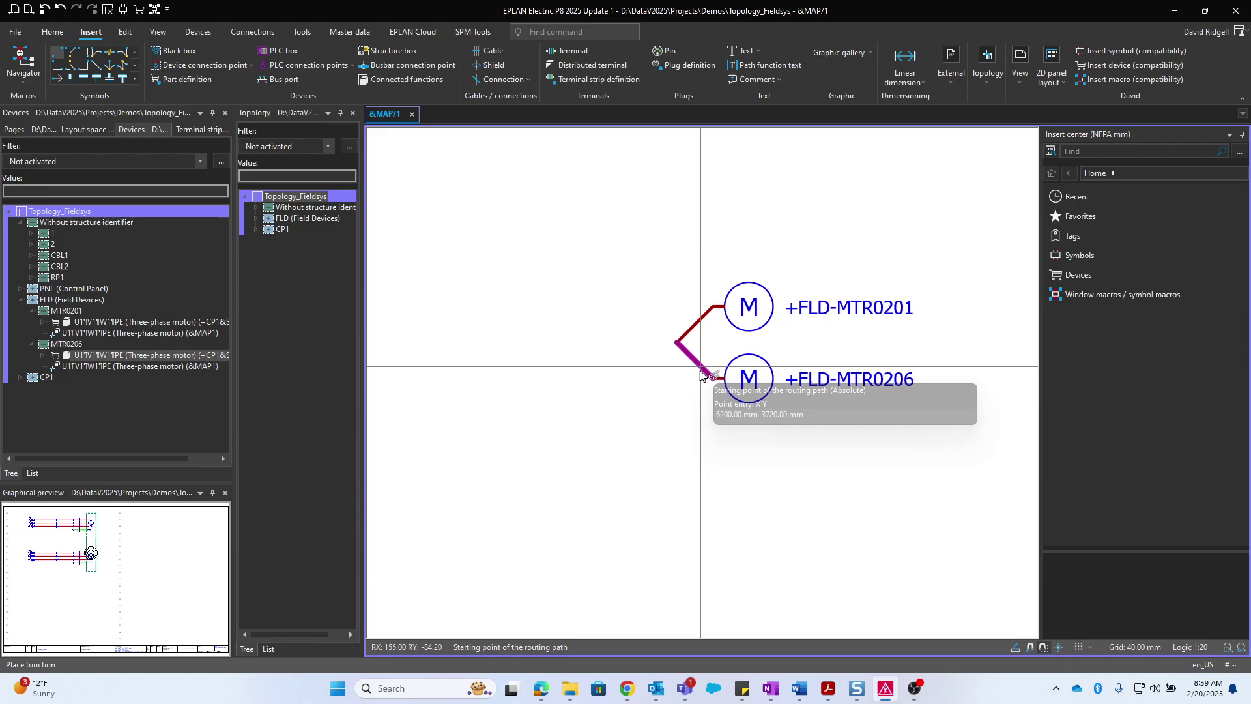
click(677, 344)
scroll(612, 344, down, 3)
middle_drag(589, 344, 833, 346)
scroll(831, 346, down, 4)
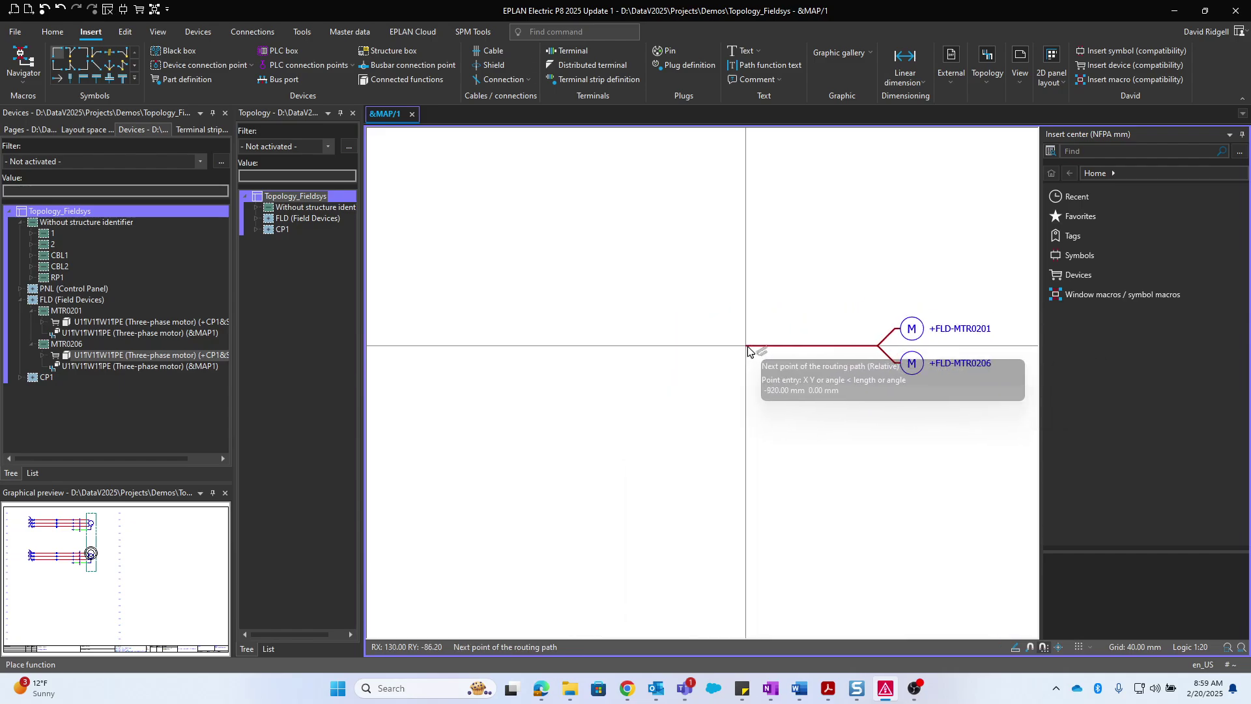
scroll(723, 346, down, 1)
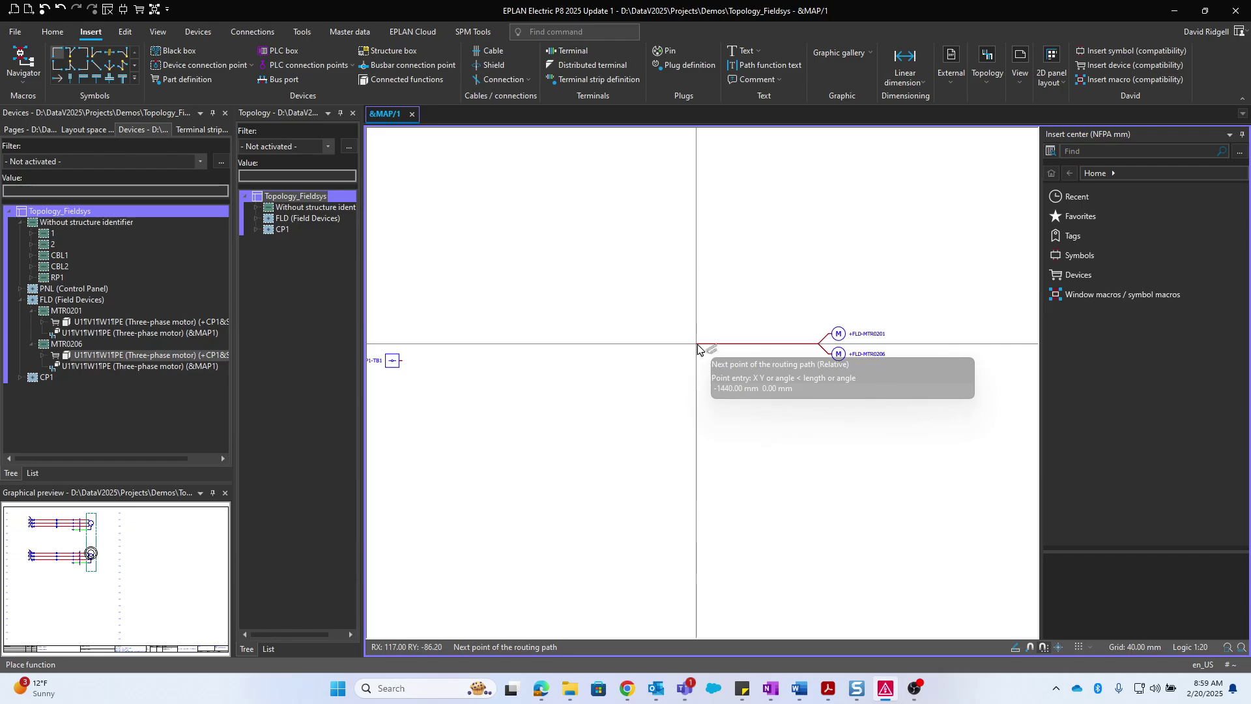
scroll(697, 344, up, 1)
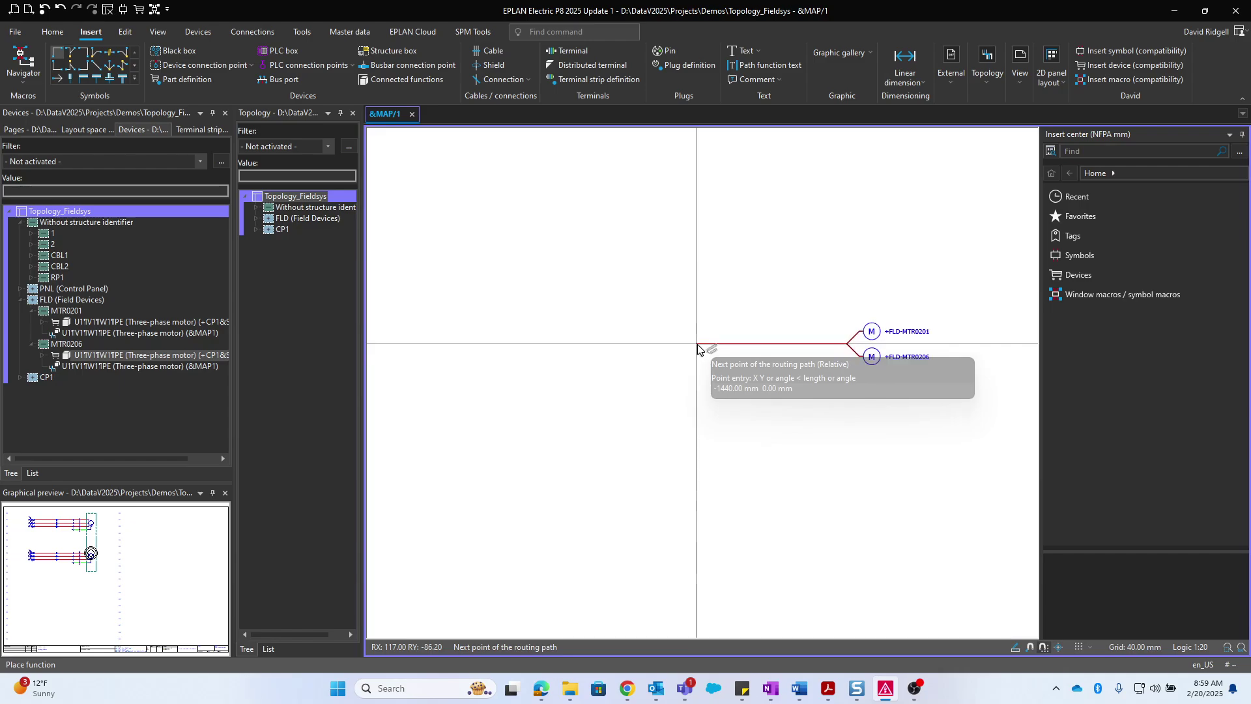
text(- 10 ft - 0 ft\)
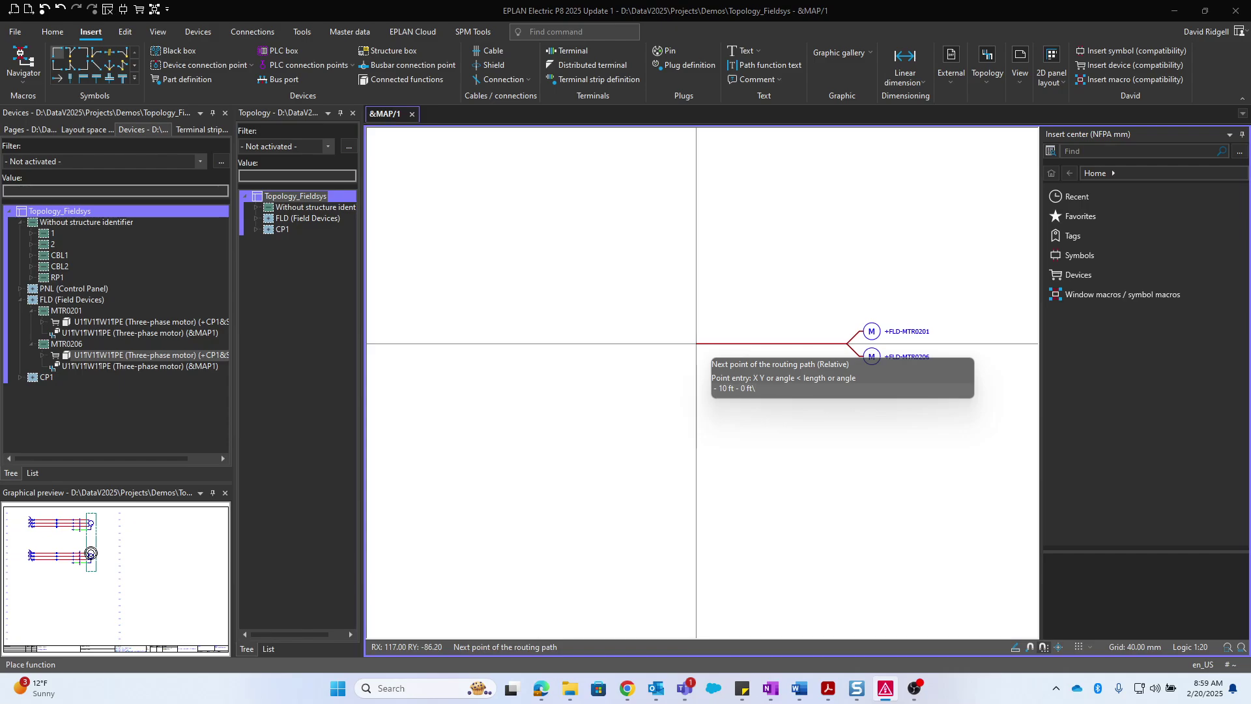
key(Return)
scroll(696, 344, down, 3)
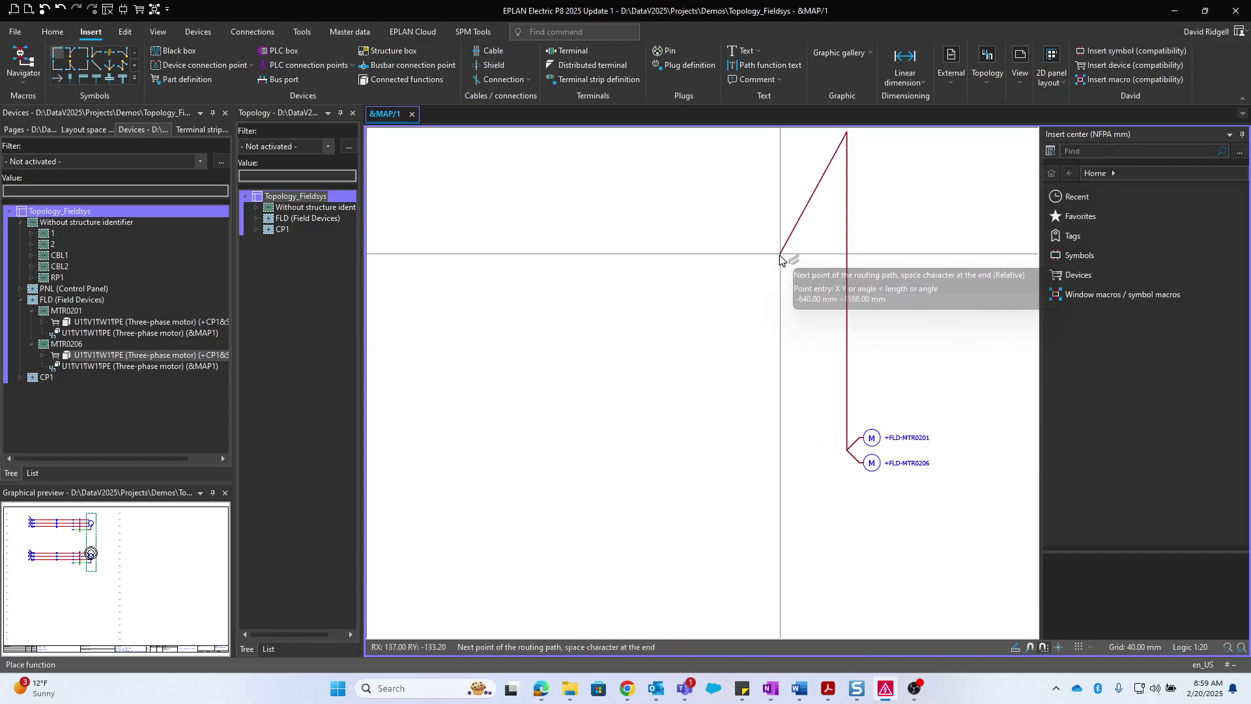
scroll(784, 292, down, 1)
key(Escape)
scroll(832, 362, up, 2)
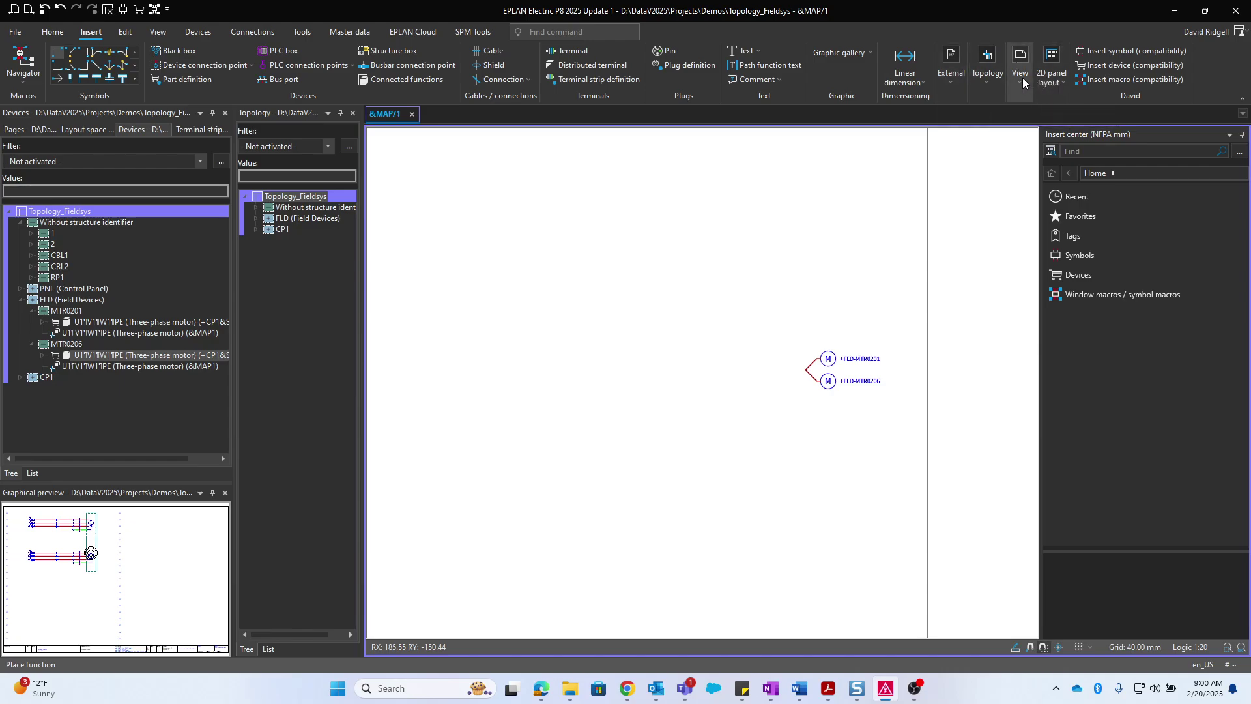
Draw routing path 3 from the fork using '- 10 ft 0', making it 3.05 m long
click(988, 84)
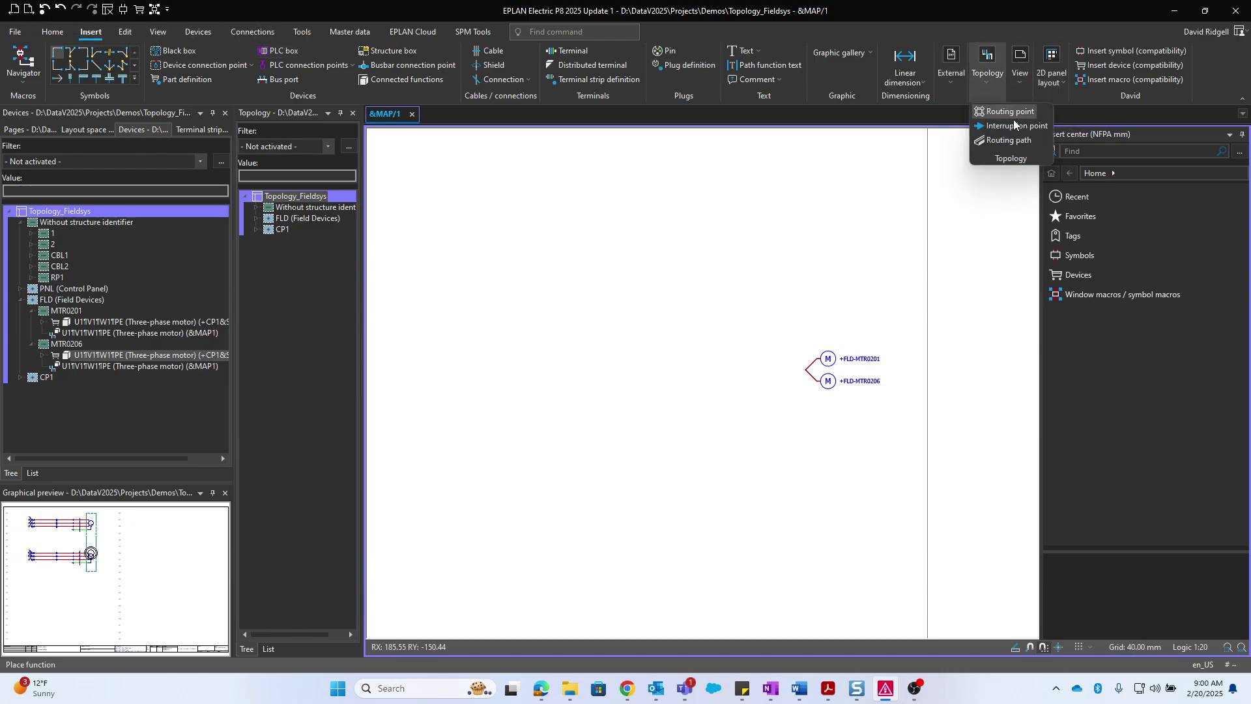
click(1009, 140)
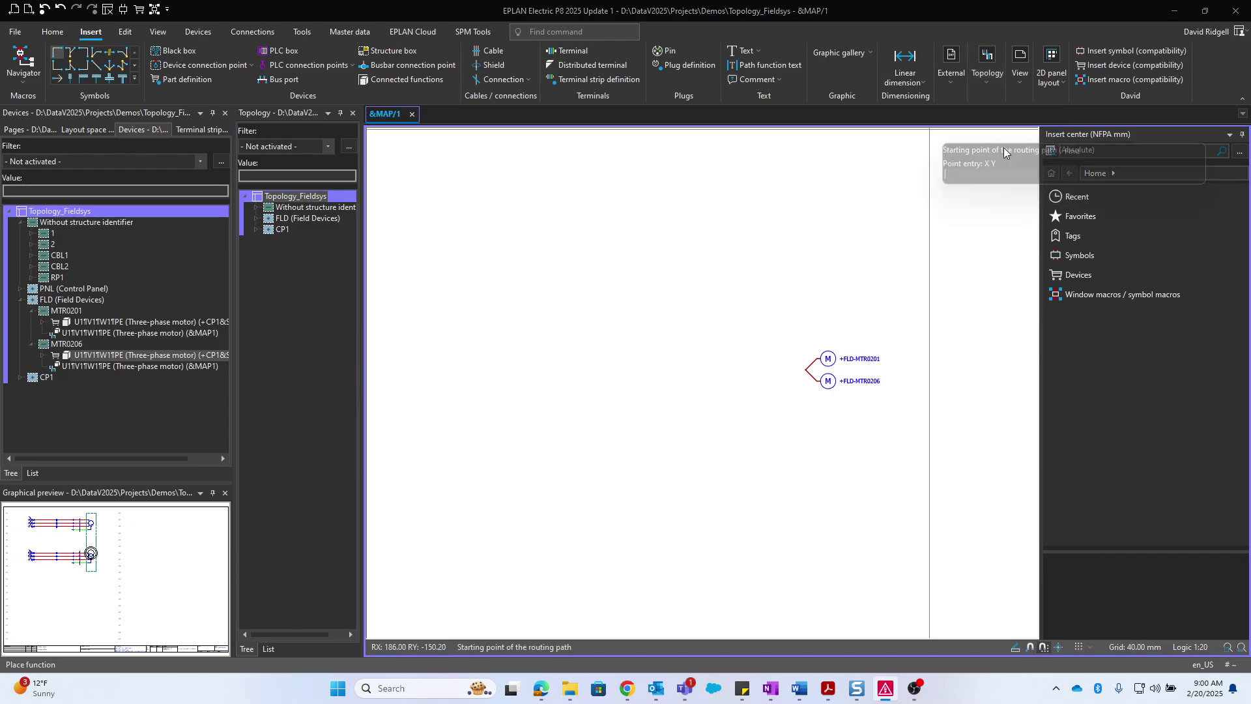
scroll(782, 371, up, 5)
click(927, 363)
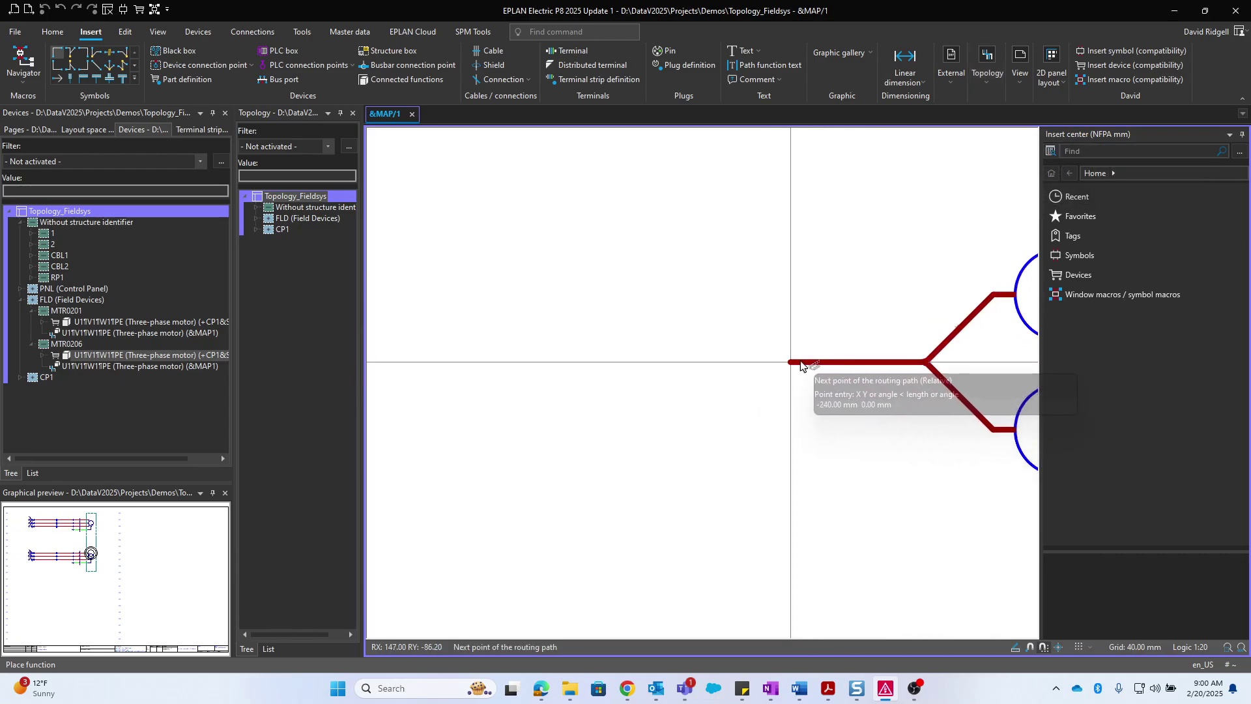
text(-)
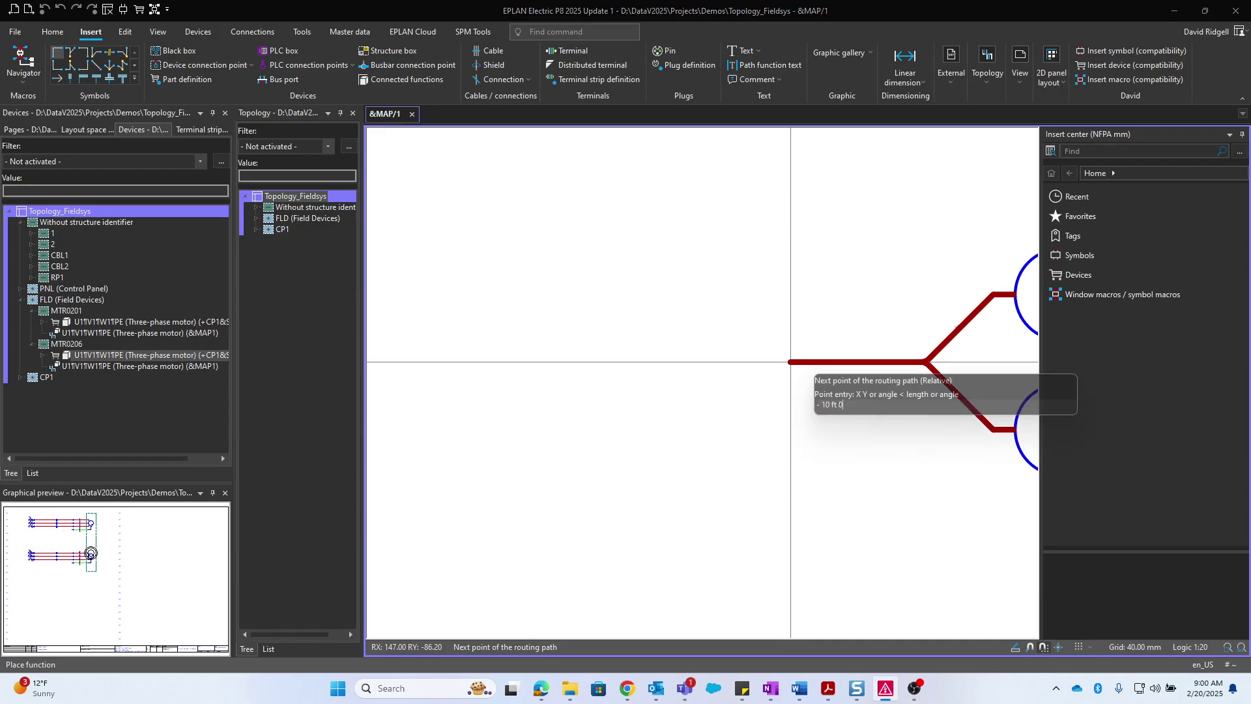
text( 10 ft 0)
key(Return)
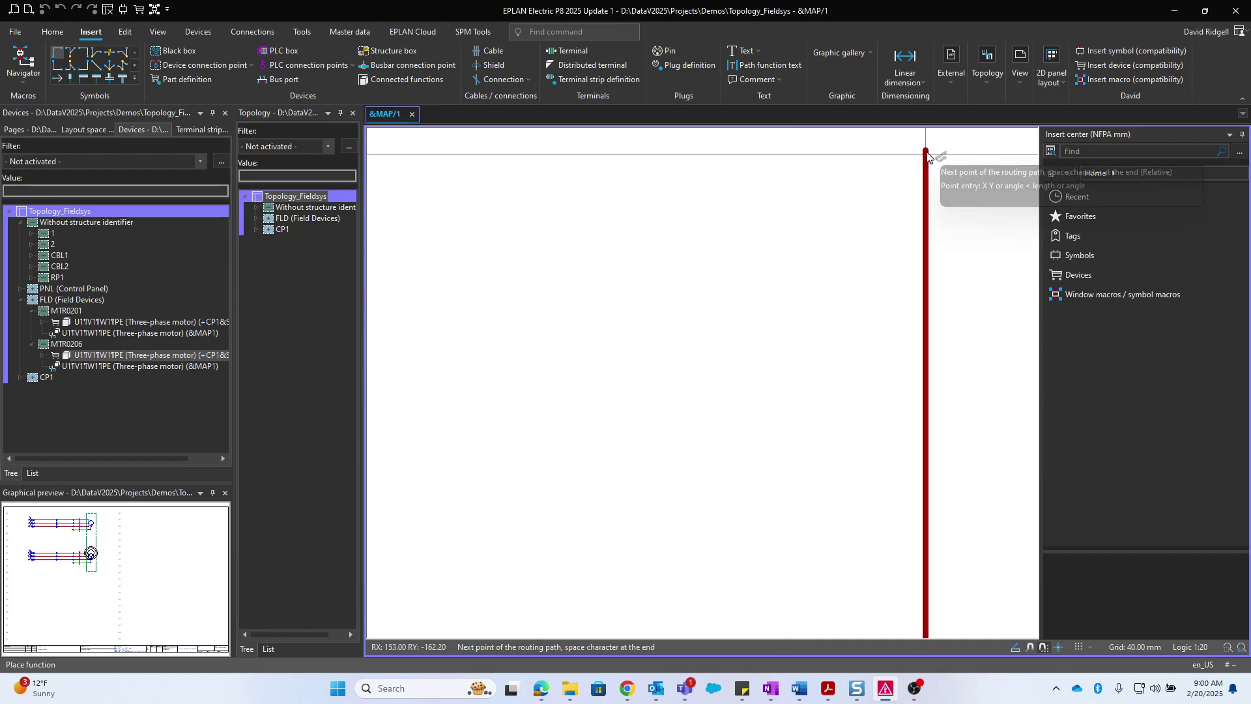
scroll(833, 199, down, 3)
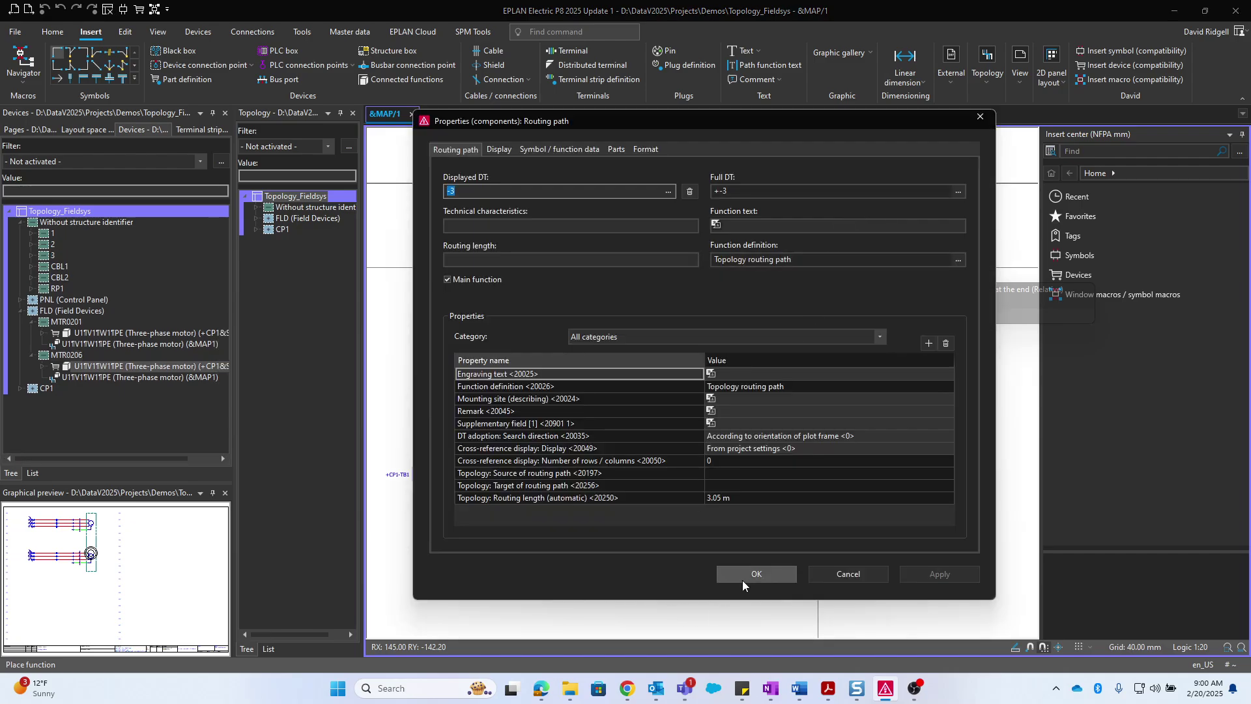
click(745, 574)
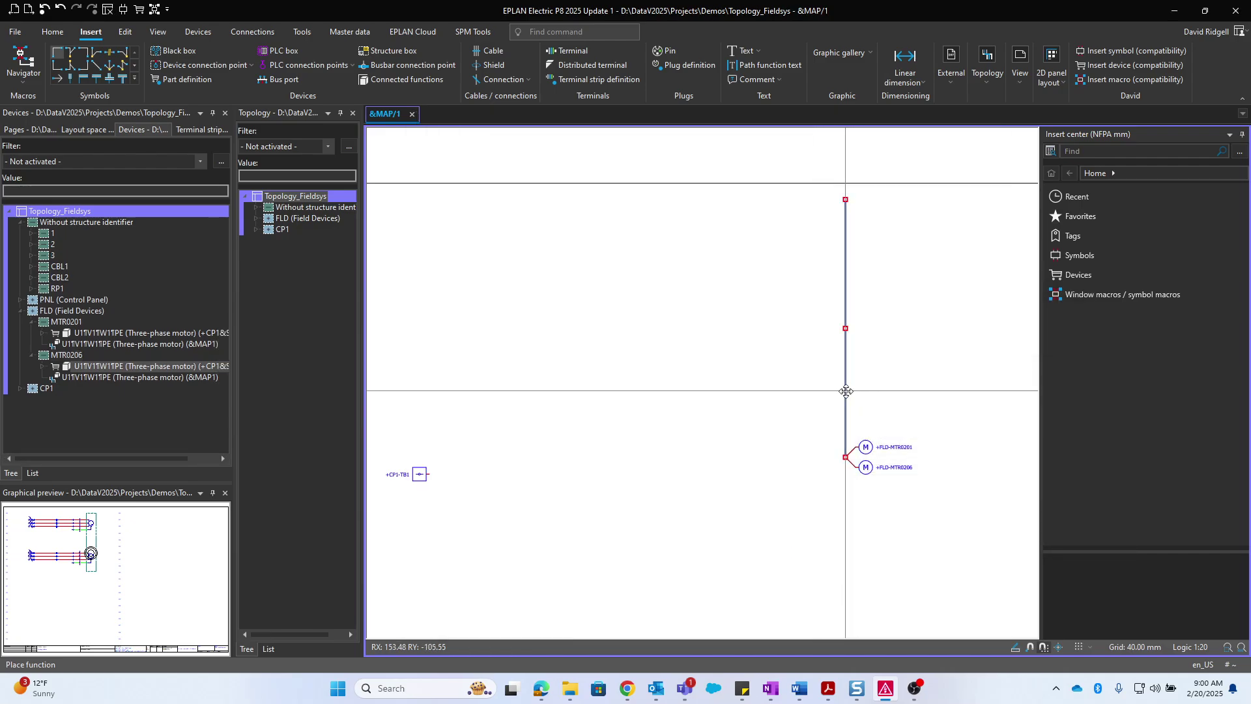
Rotate the new routing path 90° about its lower end so it runs horizontally
click(133, 36)
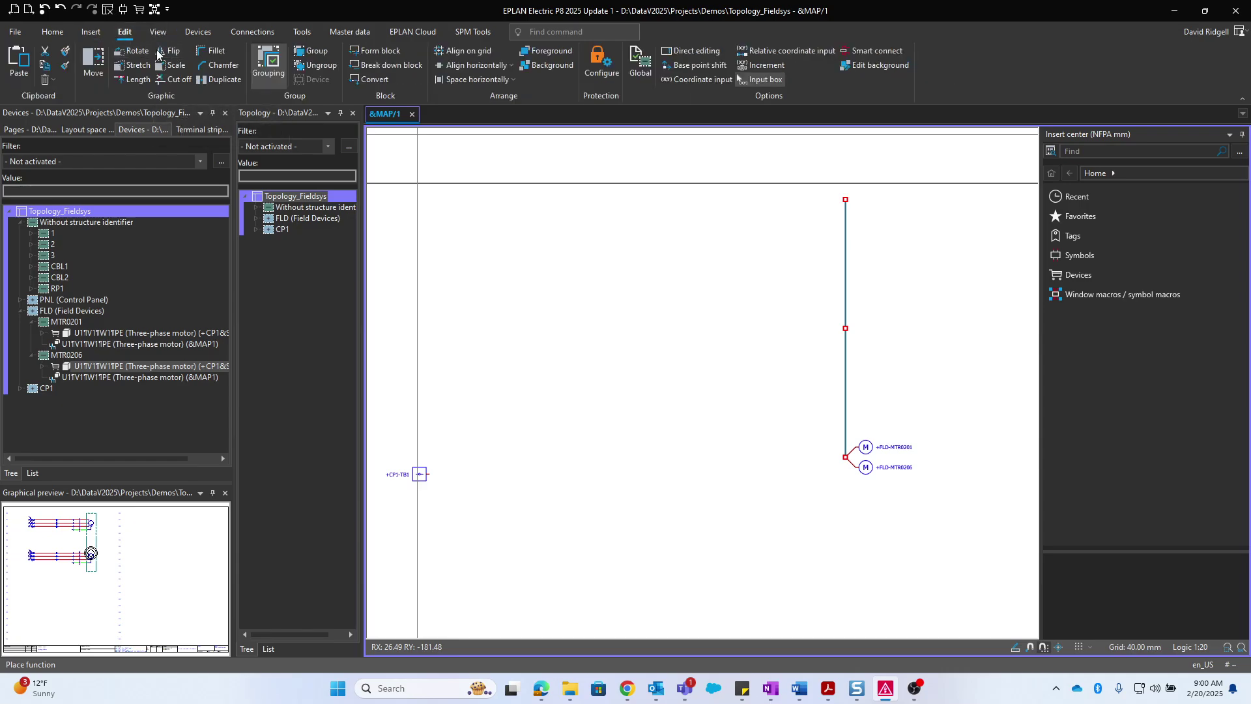
click(133, 50)
scroll(841, 441, up, 6)
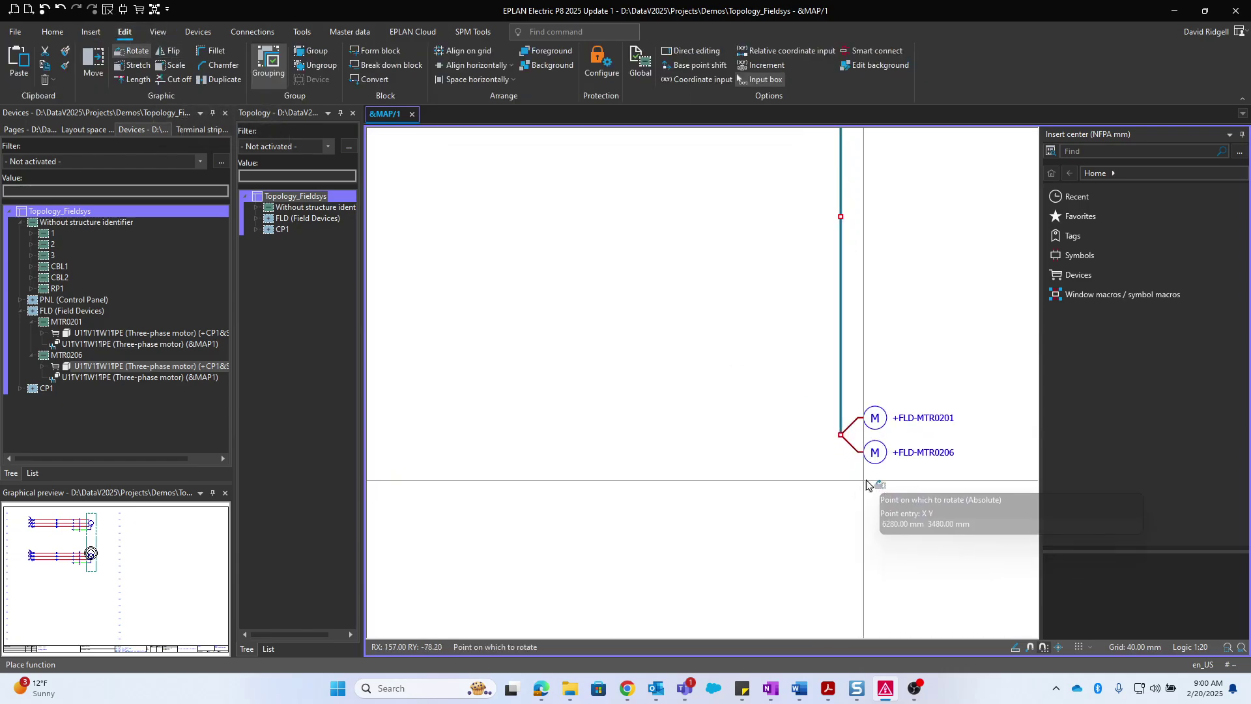
click(841, 436)
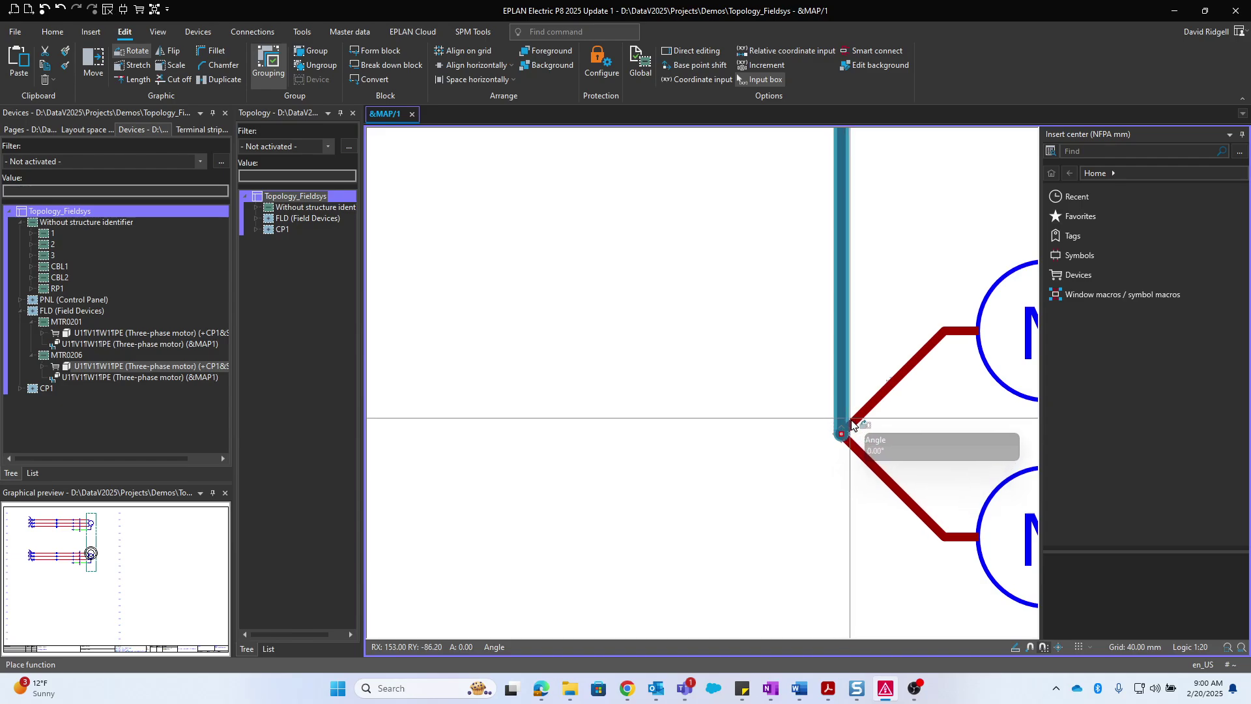
click(878, 218)
scroll(670, 385, down, 6)
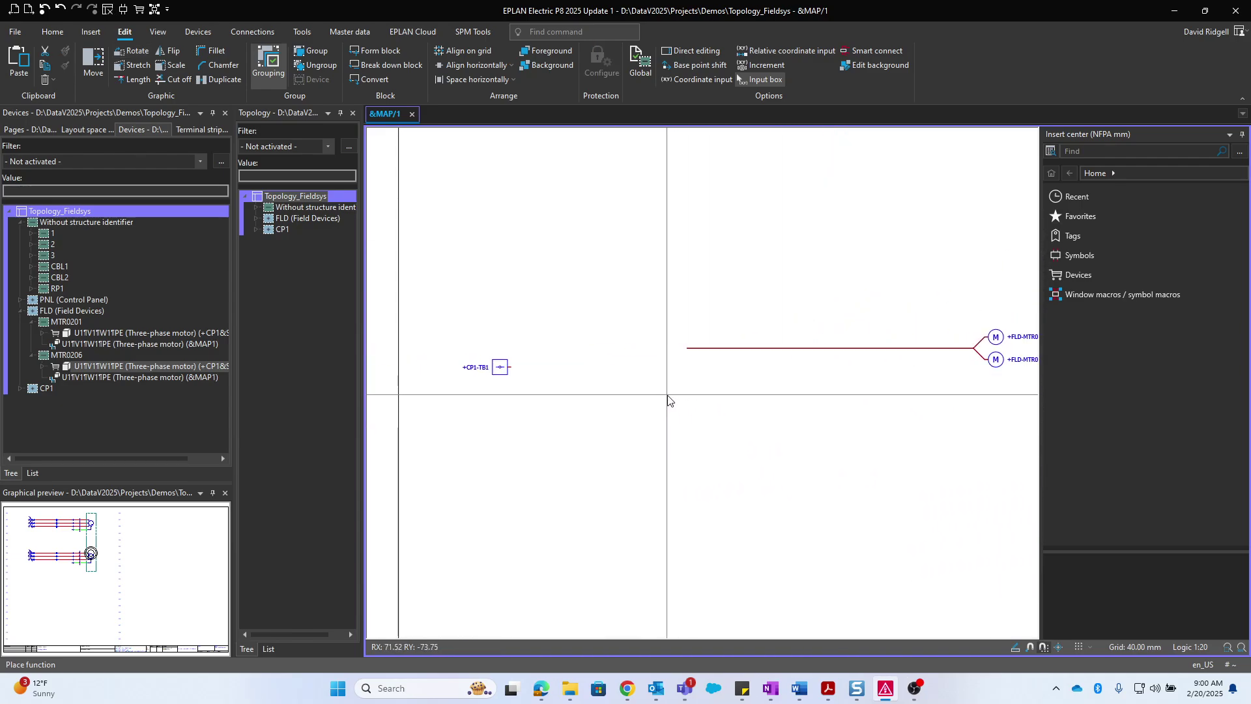
Move the +CP1-TB1 terminal strip to the routing path's left end
drag(553, 391, 438, 322)
click(499, 367)
scroll(680, 341, up, 2)
scroll(680, 341, up, 4)
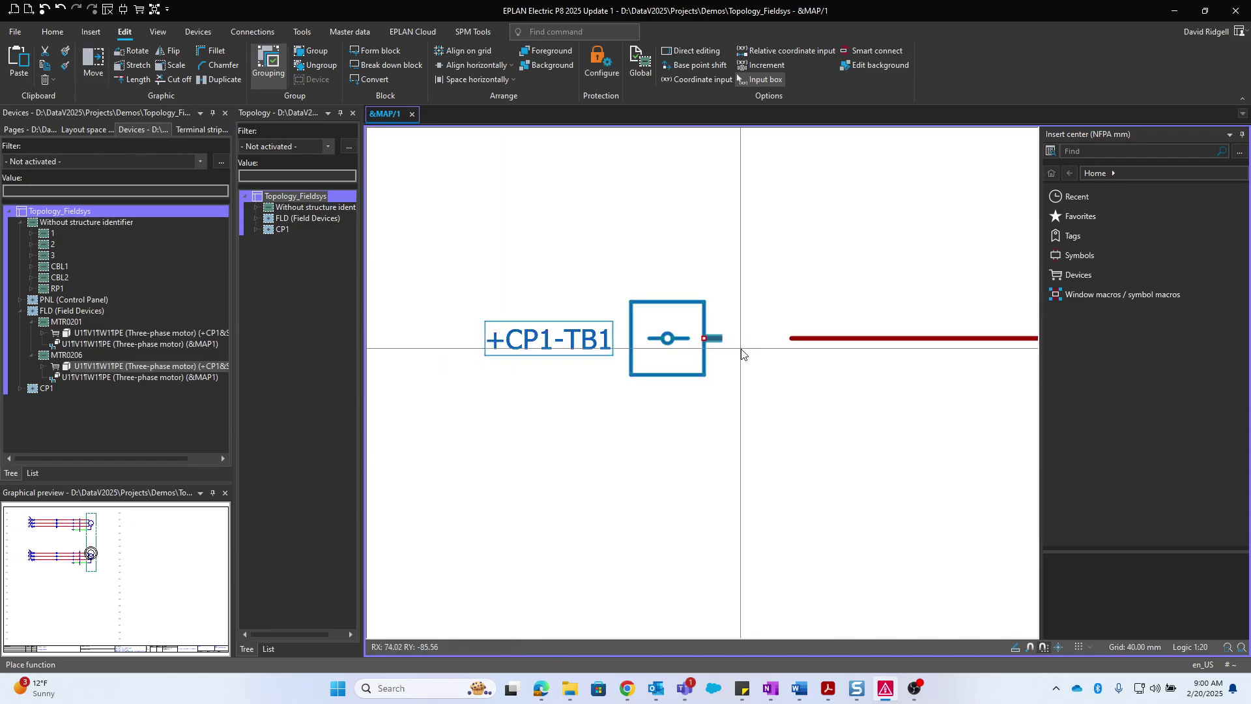
scroll(741, 349, up, 2)
drag(686, 335, 772, 333)
click(774, 334)
Drag the path's end onto the +CP1-TB1 terminal to connect them
scroll(816, 335, up, 1)
scroll(817, 335, up, 1)
drag(818, 333, 787, 334)
scroll(814, 376, down, 5)
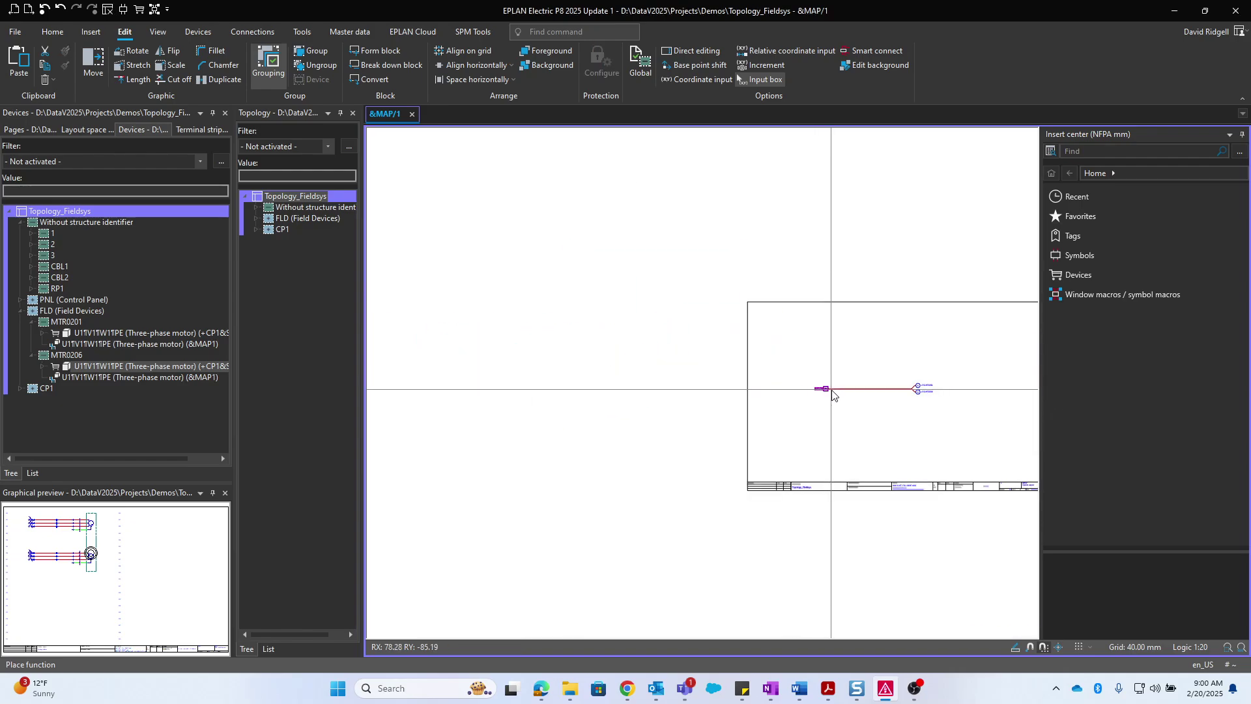
scroll(693, 363, up, 2)
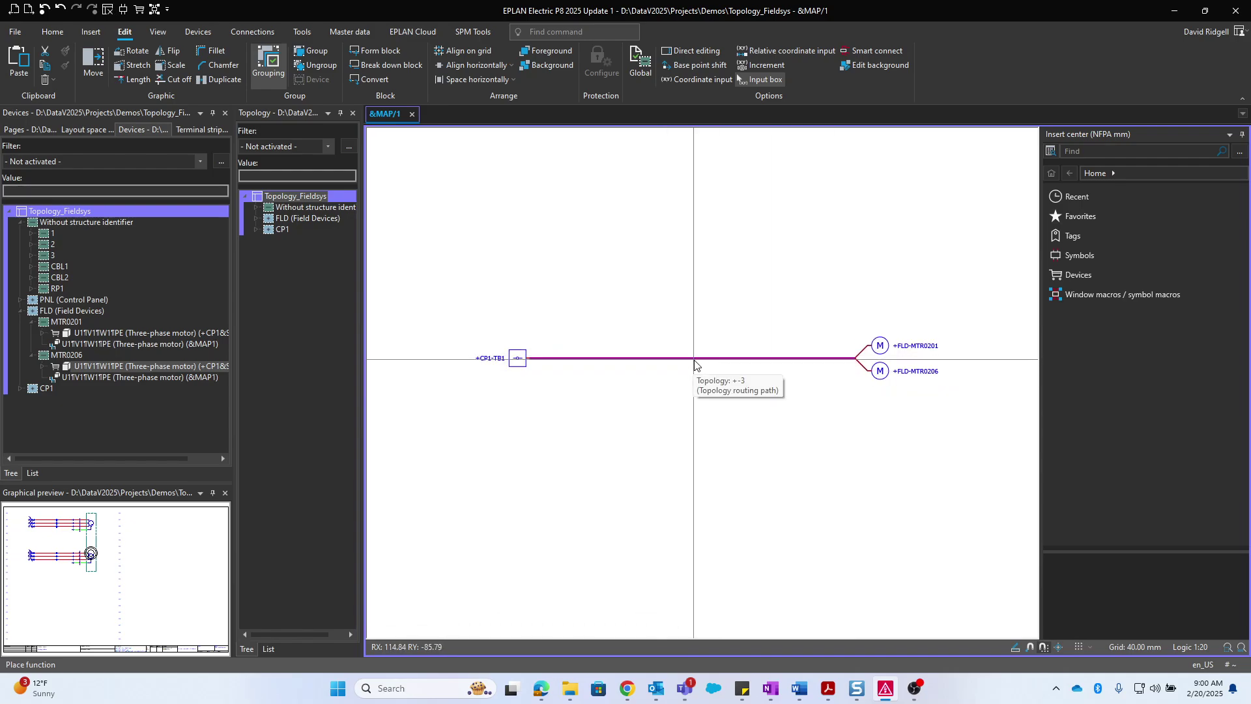
Inspect path 3's properties, automatic routing length 3.08 m, then close and select the connection
double_click(693, 360)
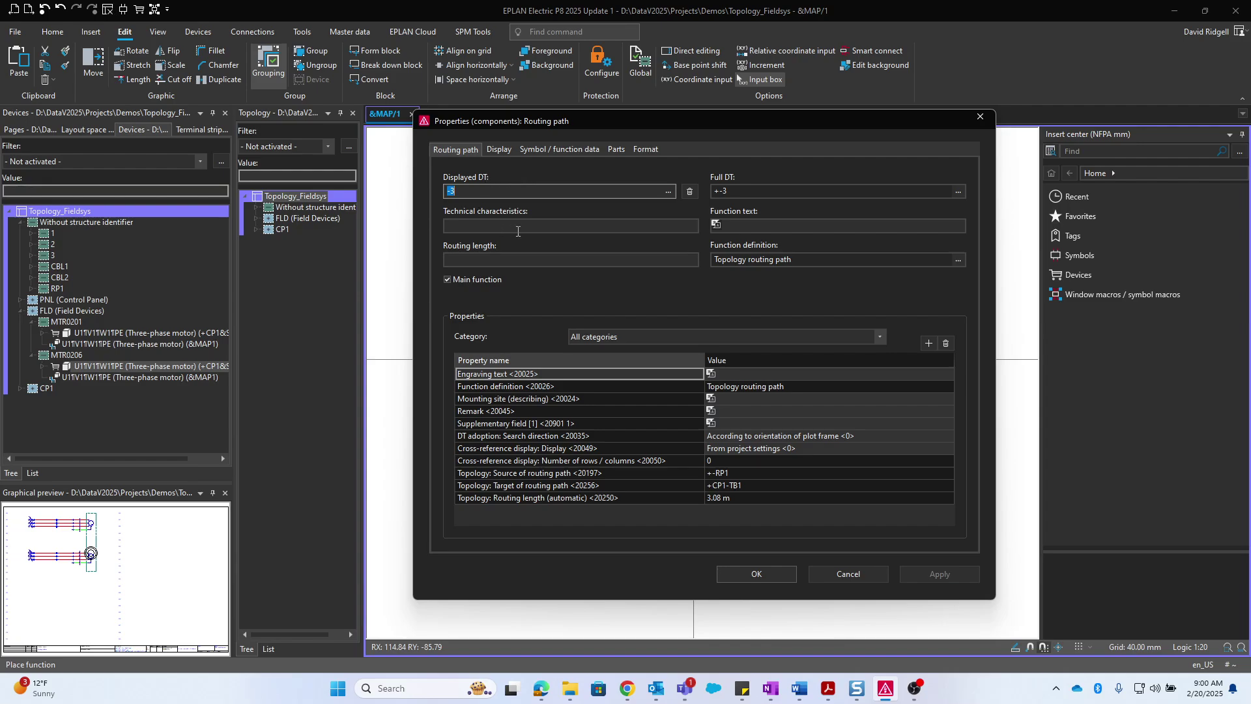
click(574, 258)
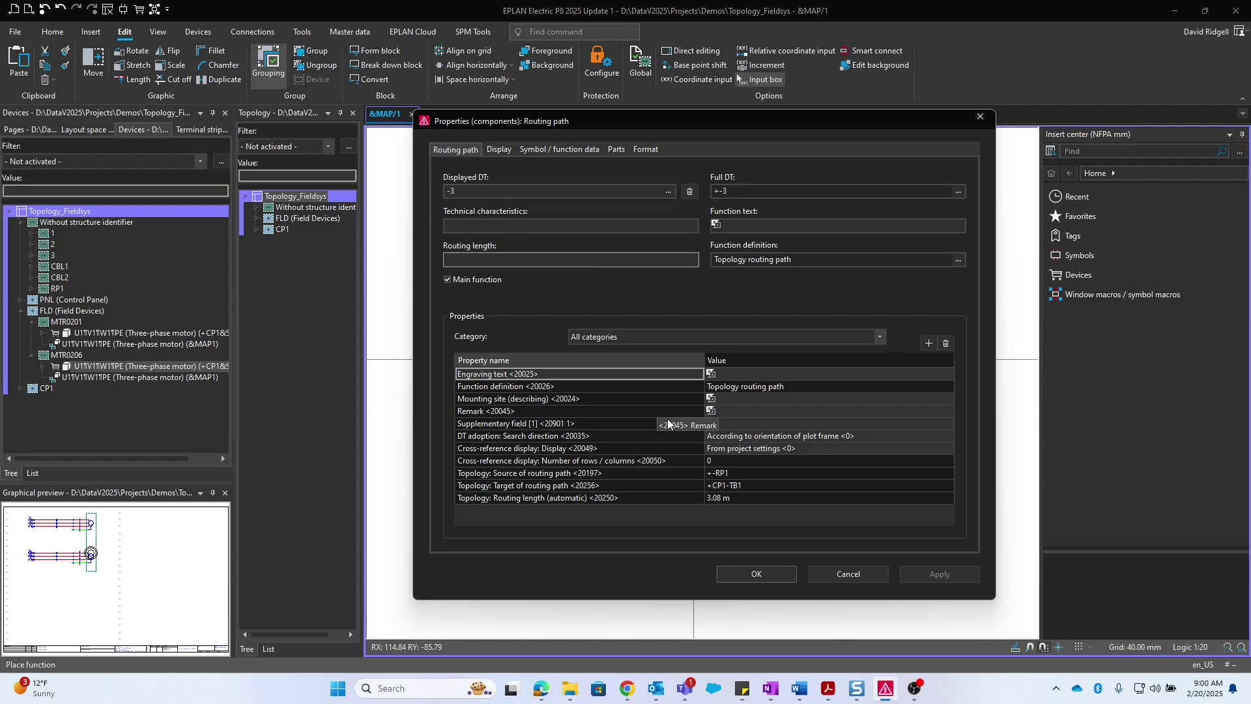
click(528, 498)
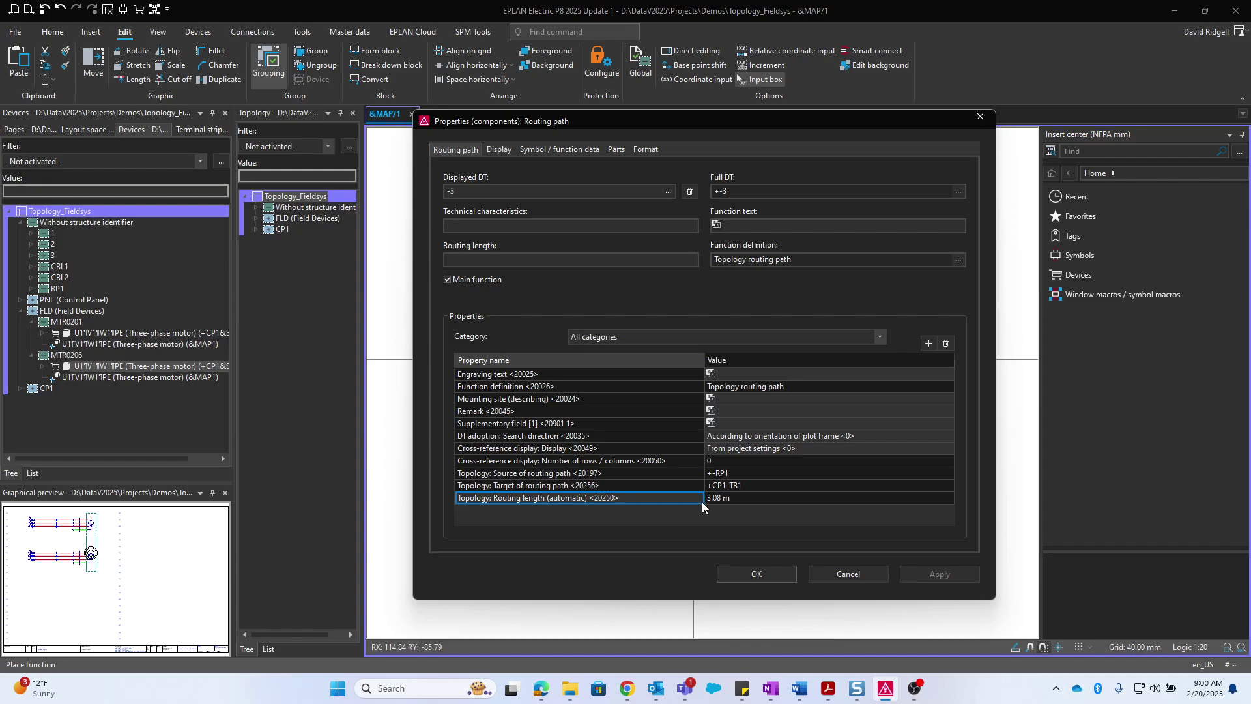
click(711, 499)
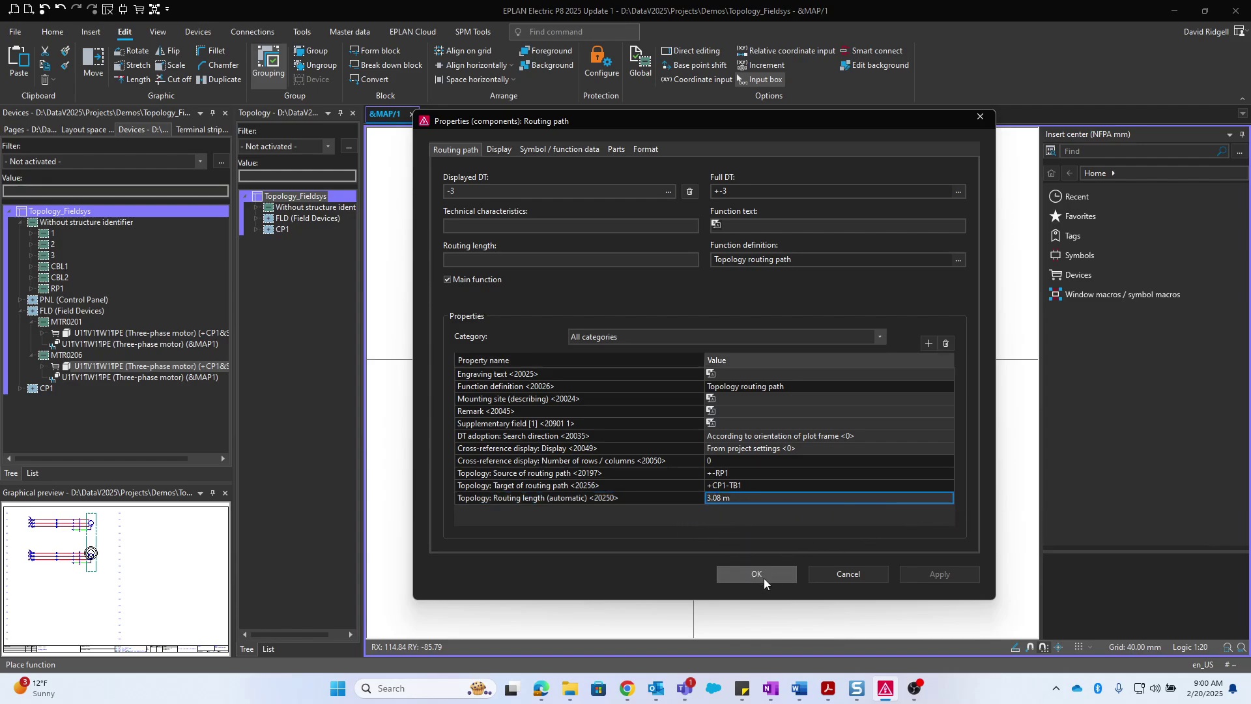
click(493, 259)
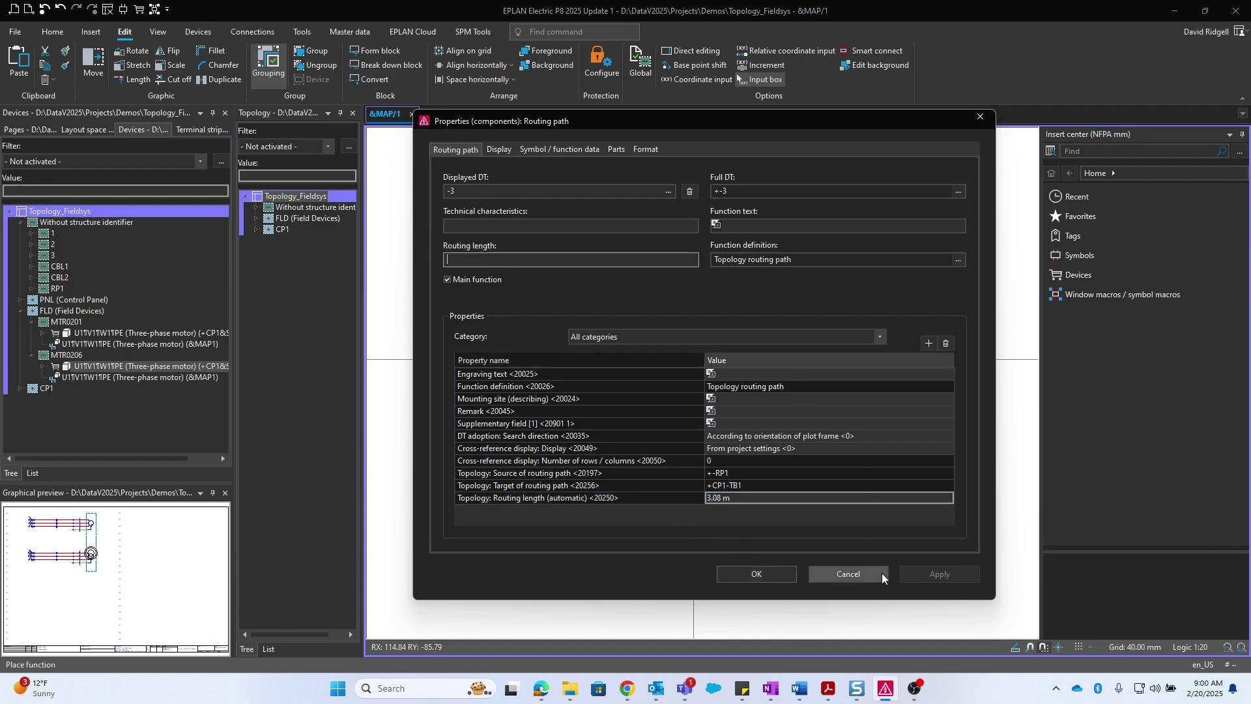
click(770, 578)
drag(978, 427, 475, 288)
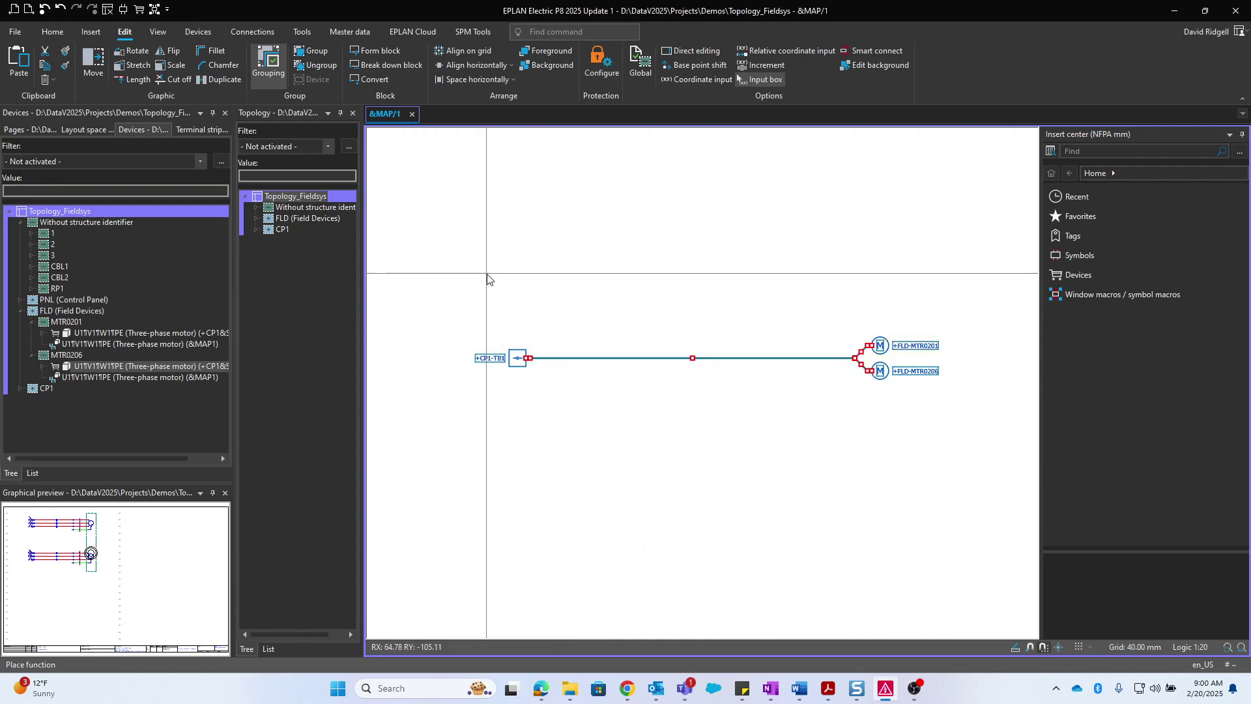
Route the +CP1-TB1 connection along the topology path, then show the Pages navigator
click(271, 29)
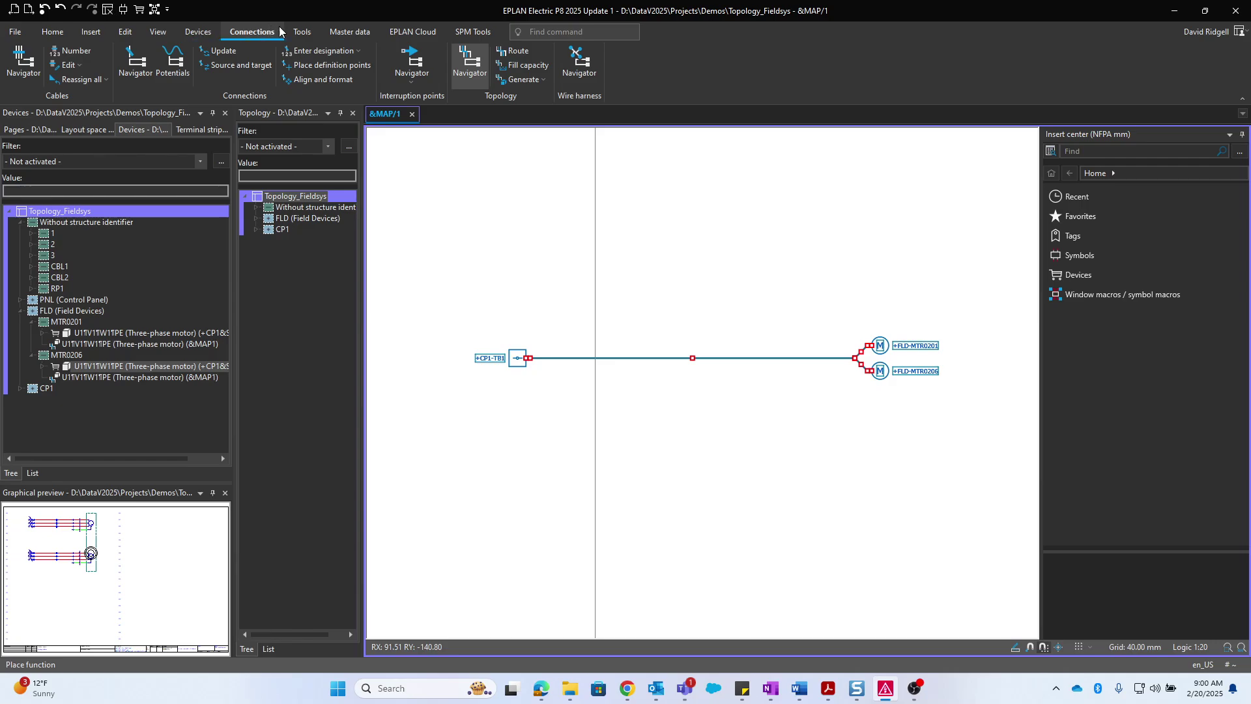
click(512, 52)
scroll(607, 378, up, 2)
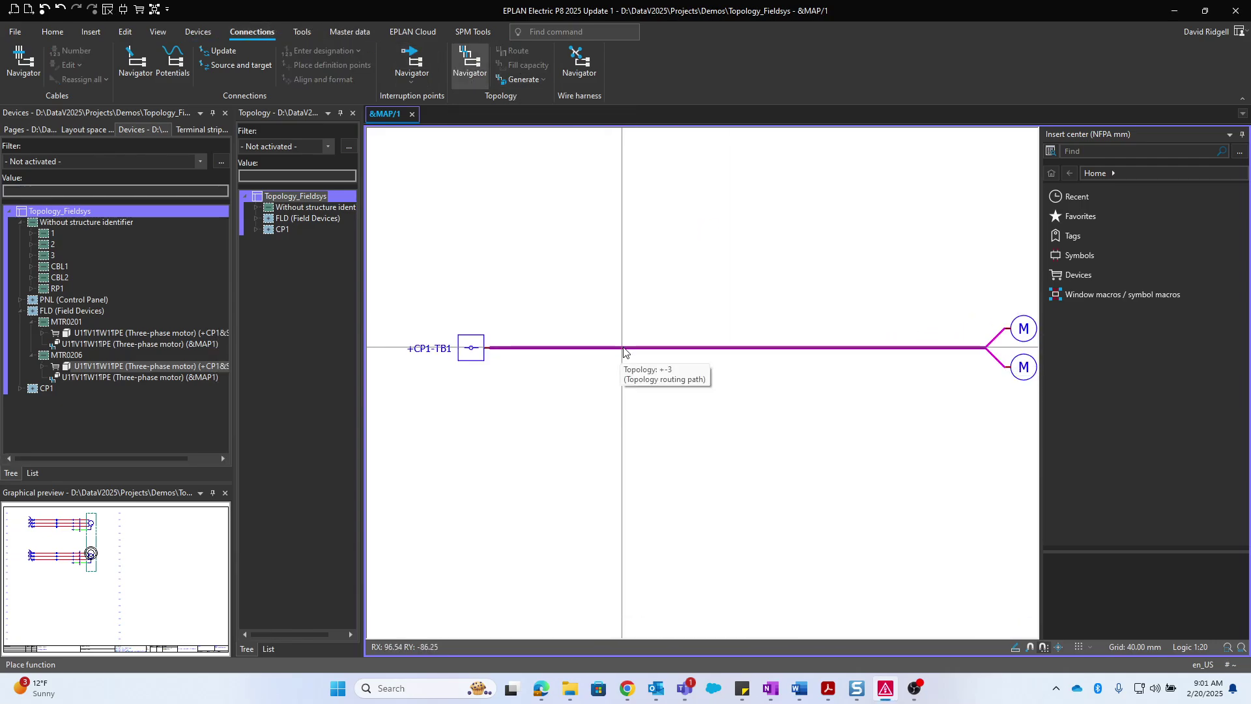
scroll(628, 347, down, 3)
scroll(678, 361, up, 2)
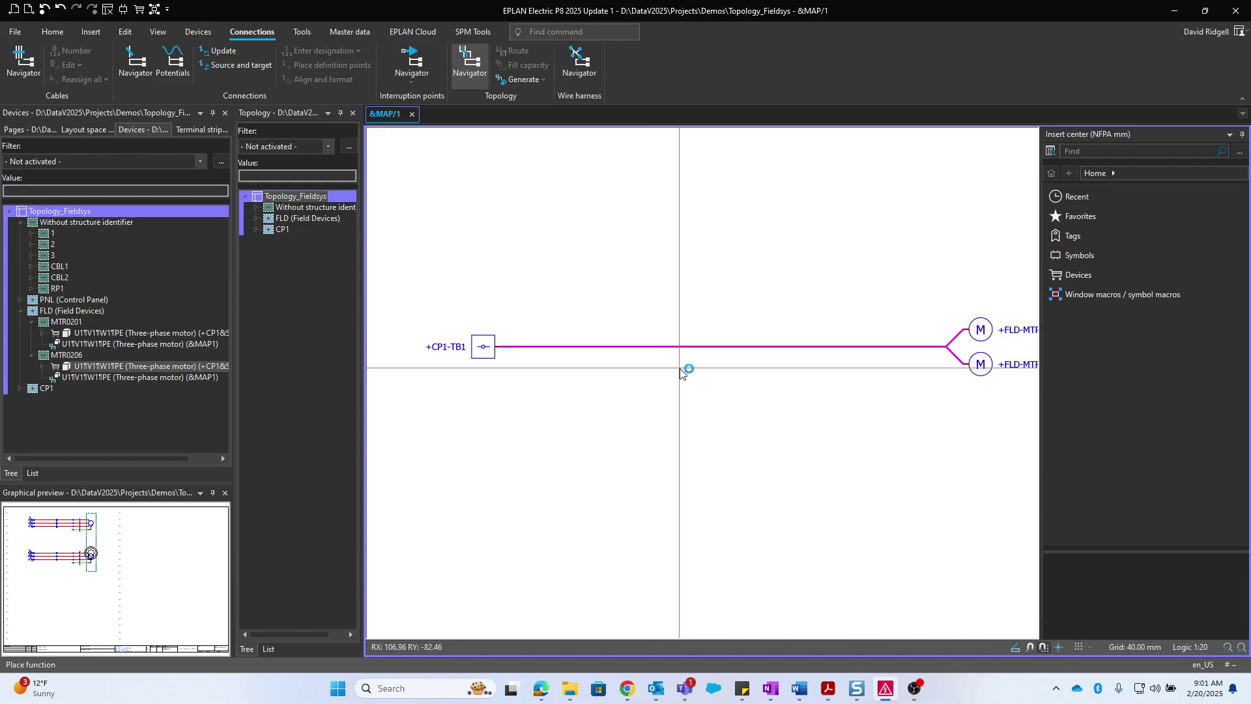
click(36, 129)
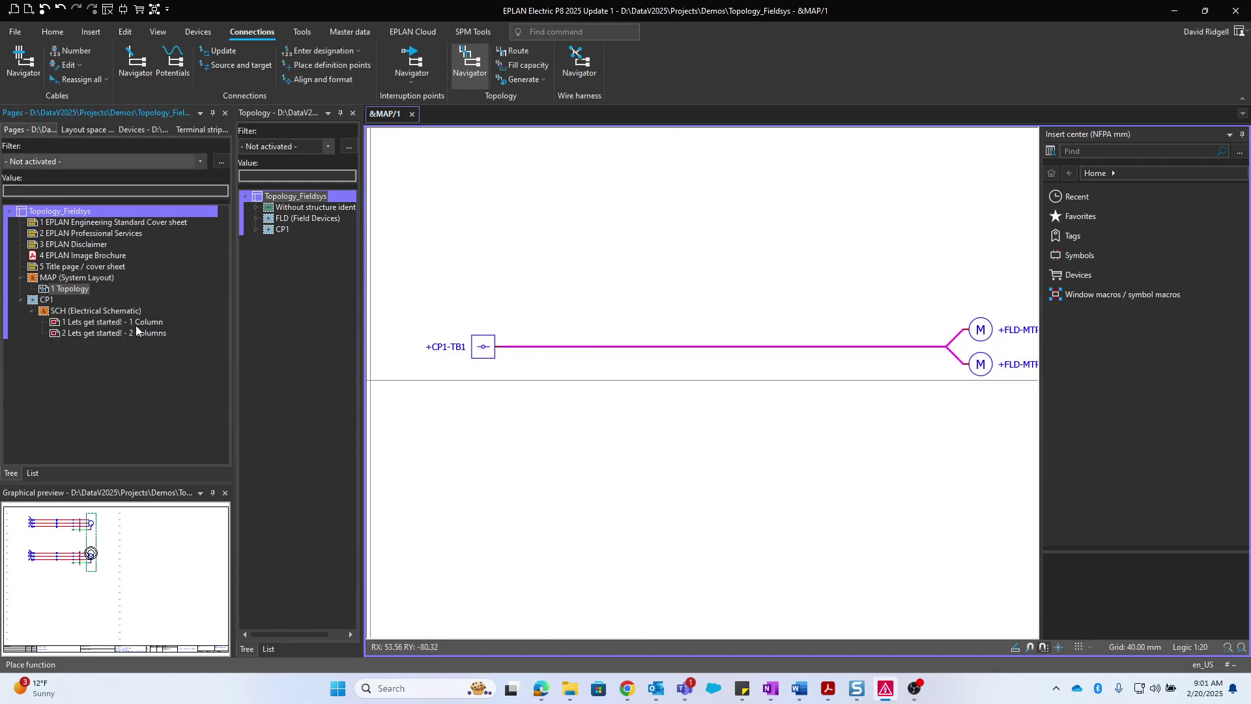
click(136, 331)
double_click(128, 332)
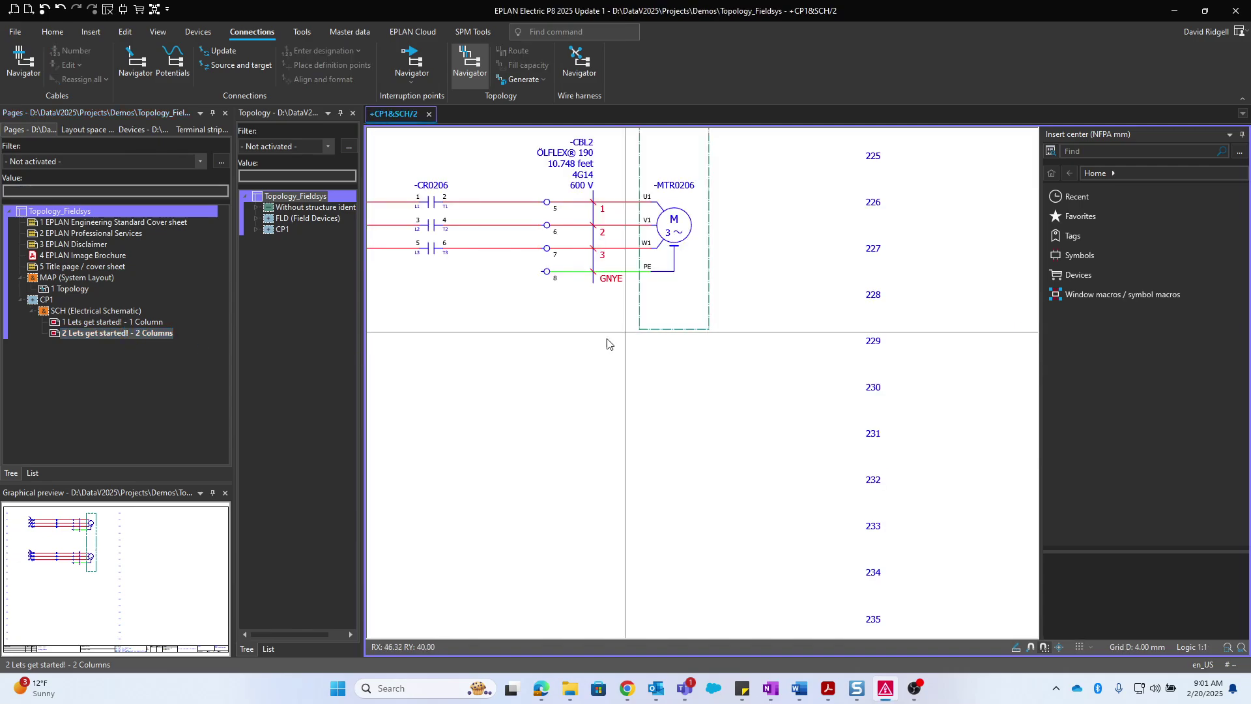
scroll(645, 373, up, 5)
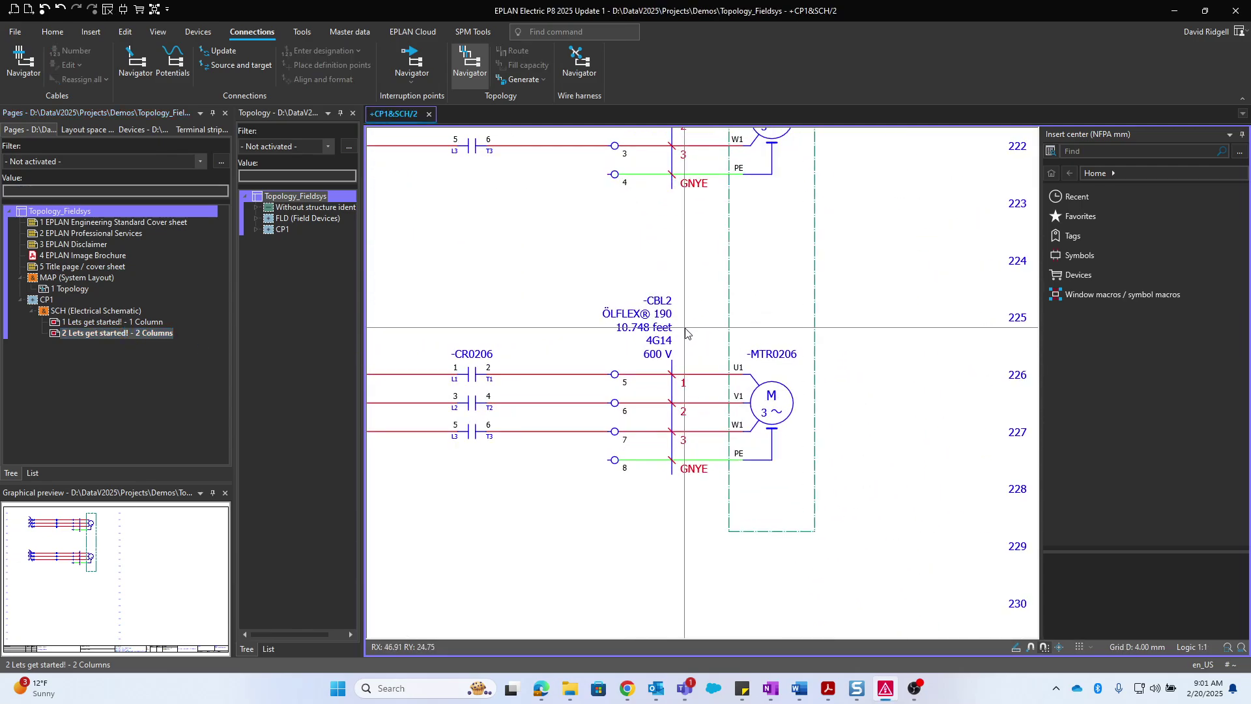
middle_drag(670, 550, 698, 424)
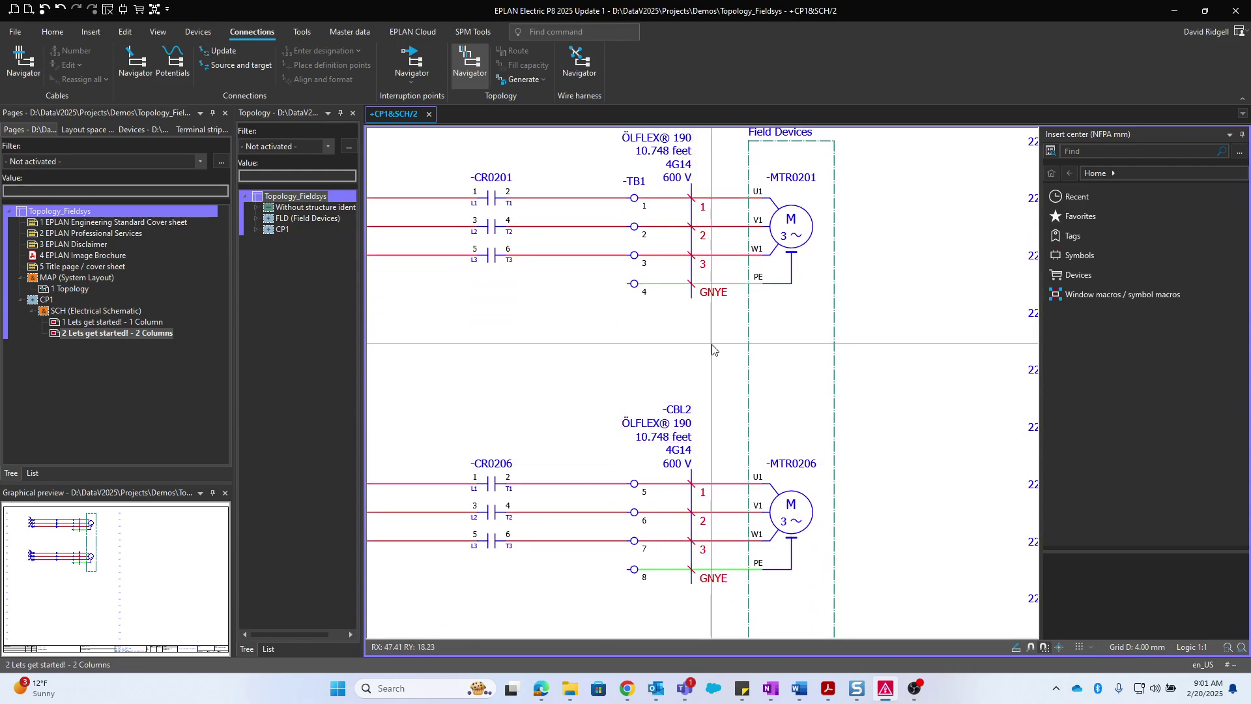
middle_drag(712, 344, 718, 399)
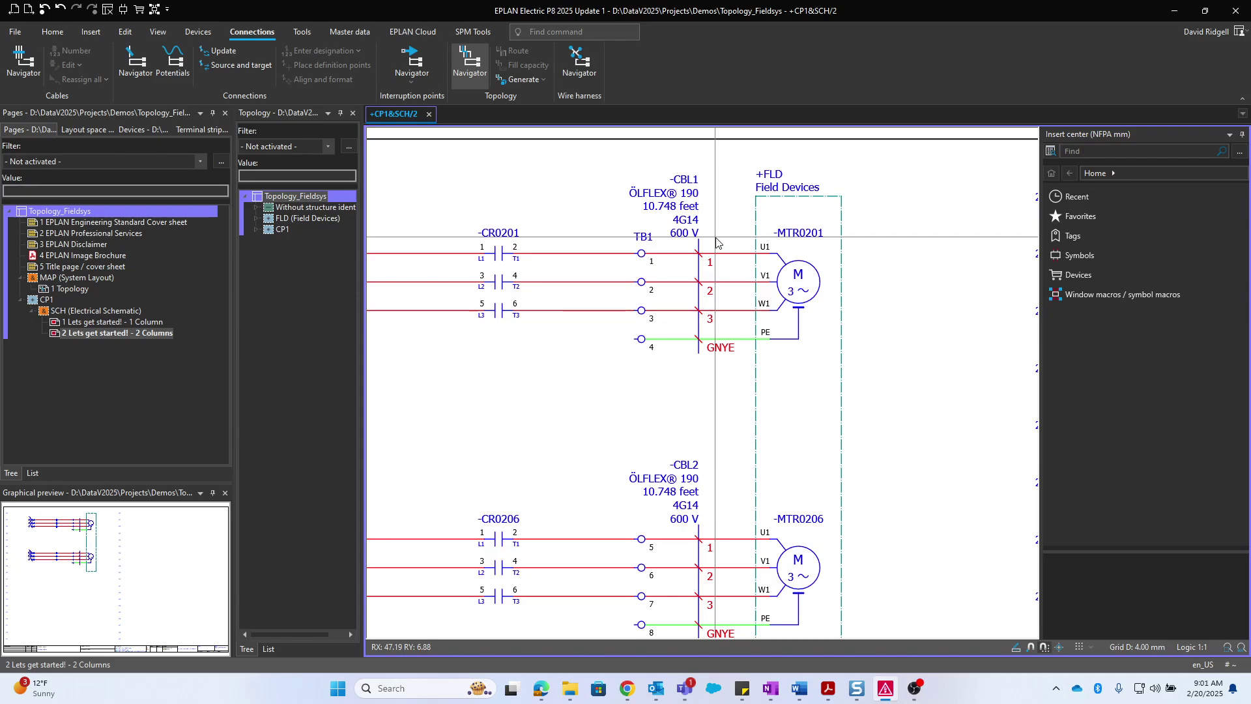
scroll(717, 243, down, 2)
On page 1 Topology, delete the routing path, terminal and both motors, leaving a blank sheet
click(59, 290)
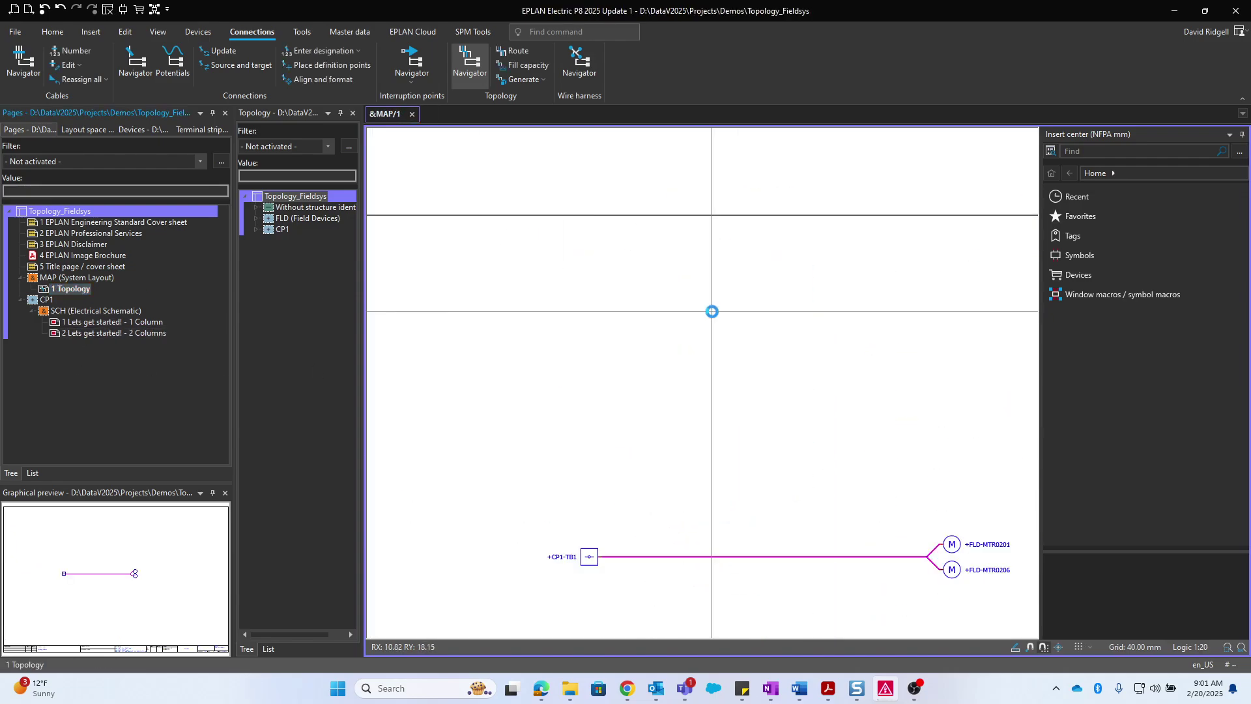
scroll(734, 495, up, 4)
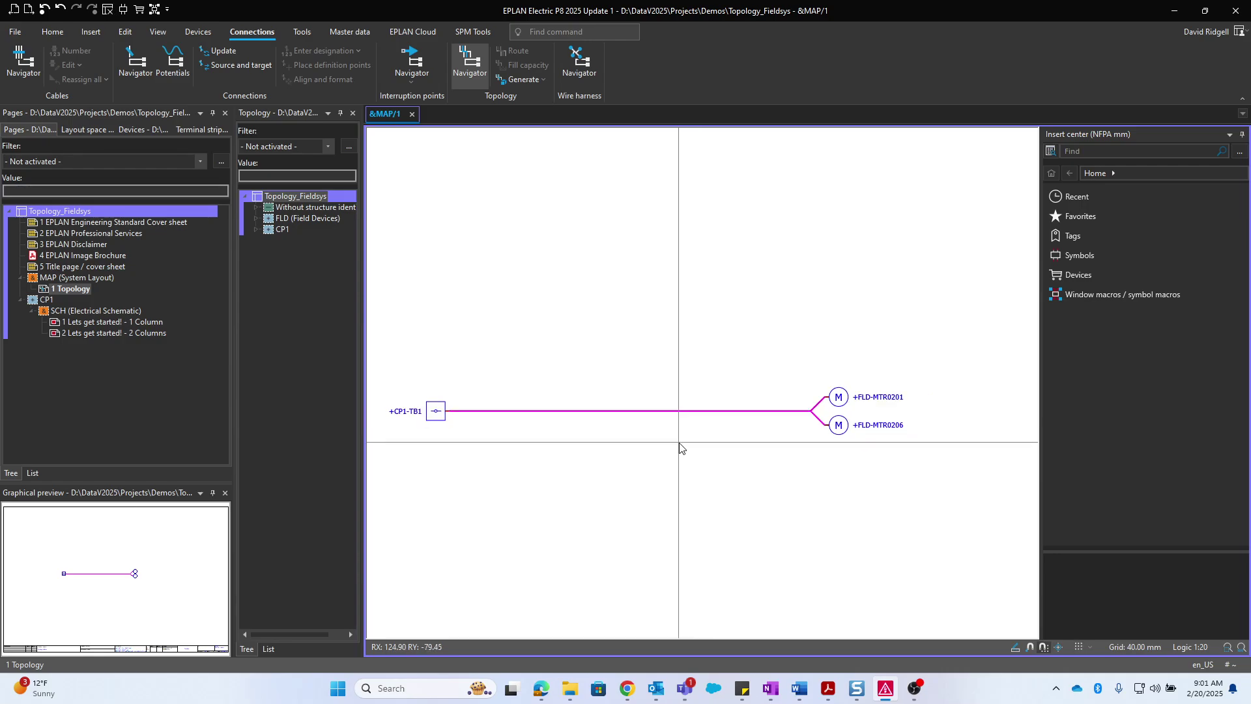
scroll(679, 447, down, 1)
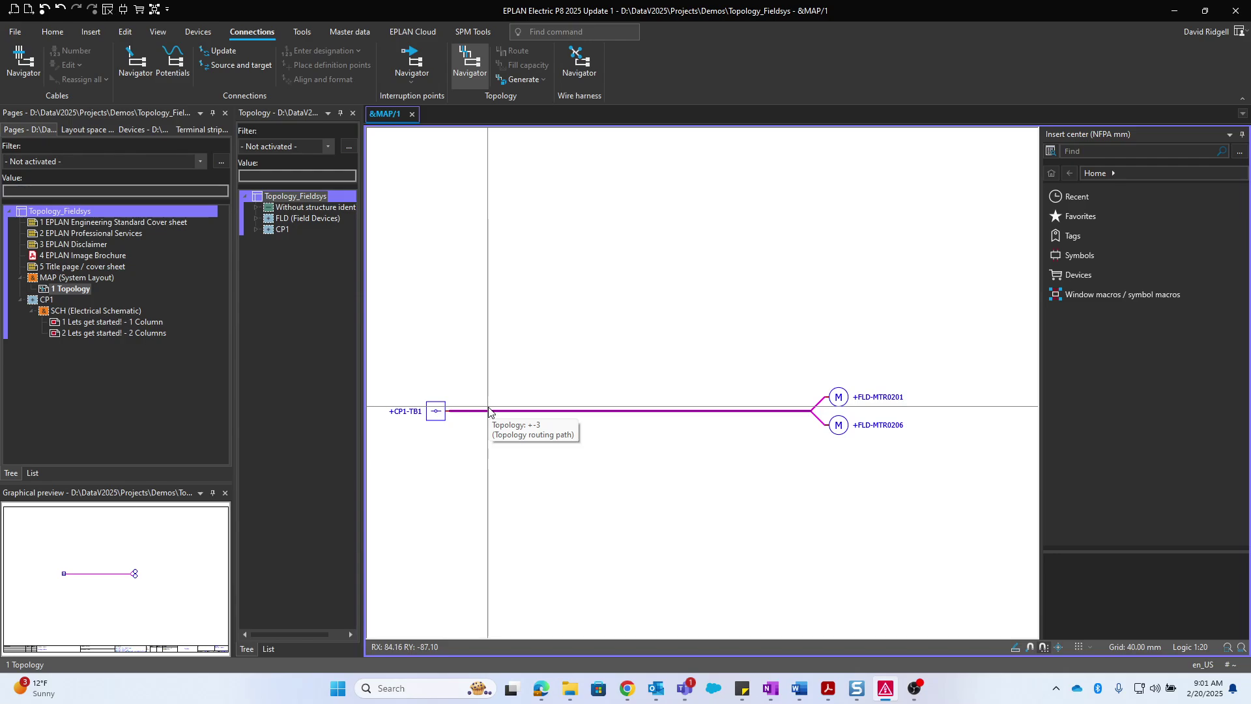
scroll(678, 461, down, 2)
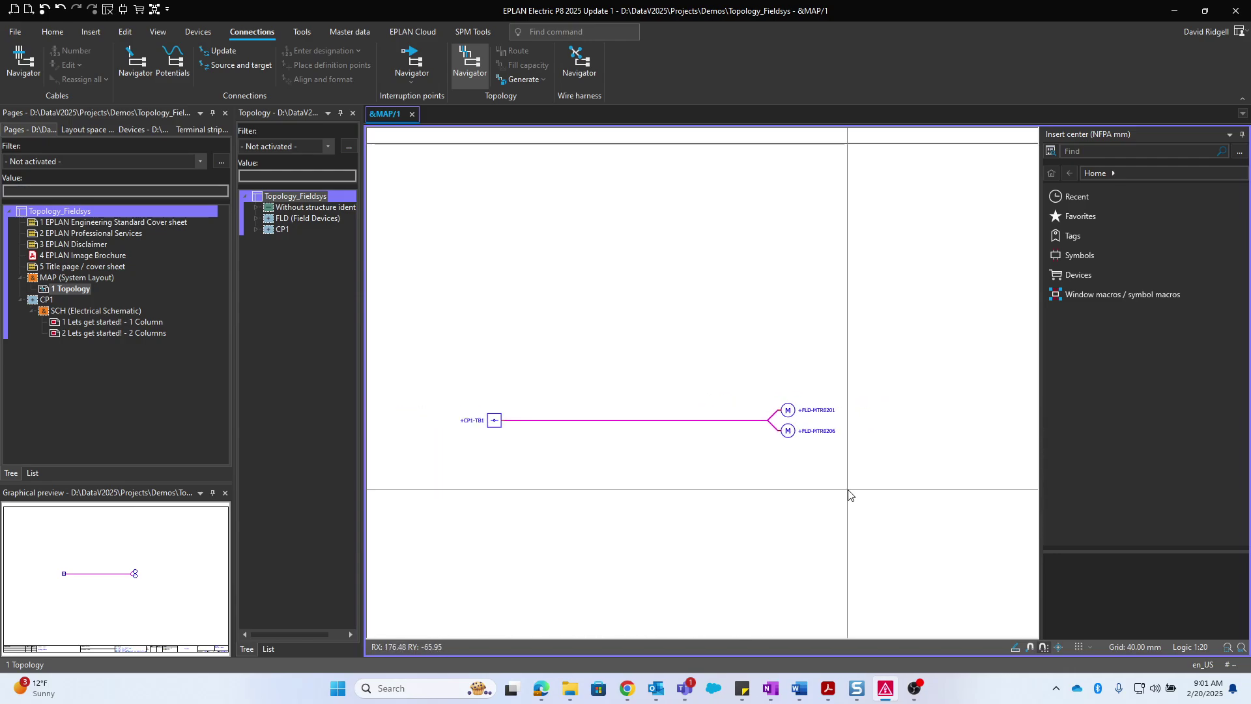
drag(893, 563, 477, 345)
key(Delete)
scroll(588, 503, down, 1)
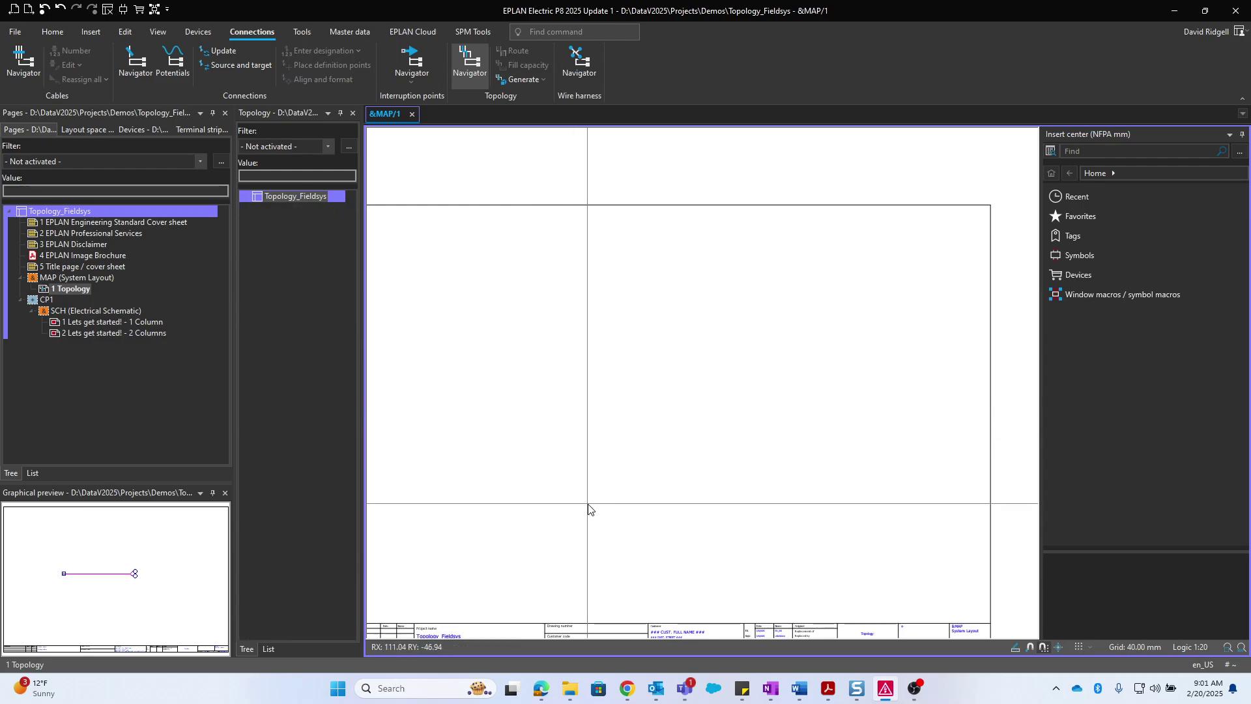
scroll(588, 503, up, 1)
middle_drag(524, 437, 716, 355)
scroll(713, 355, up, 2)
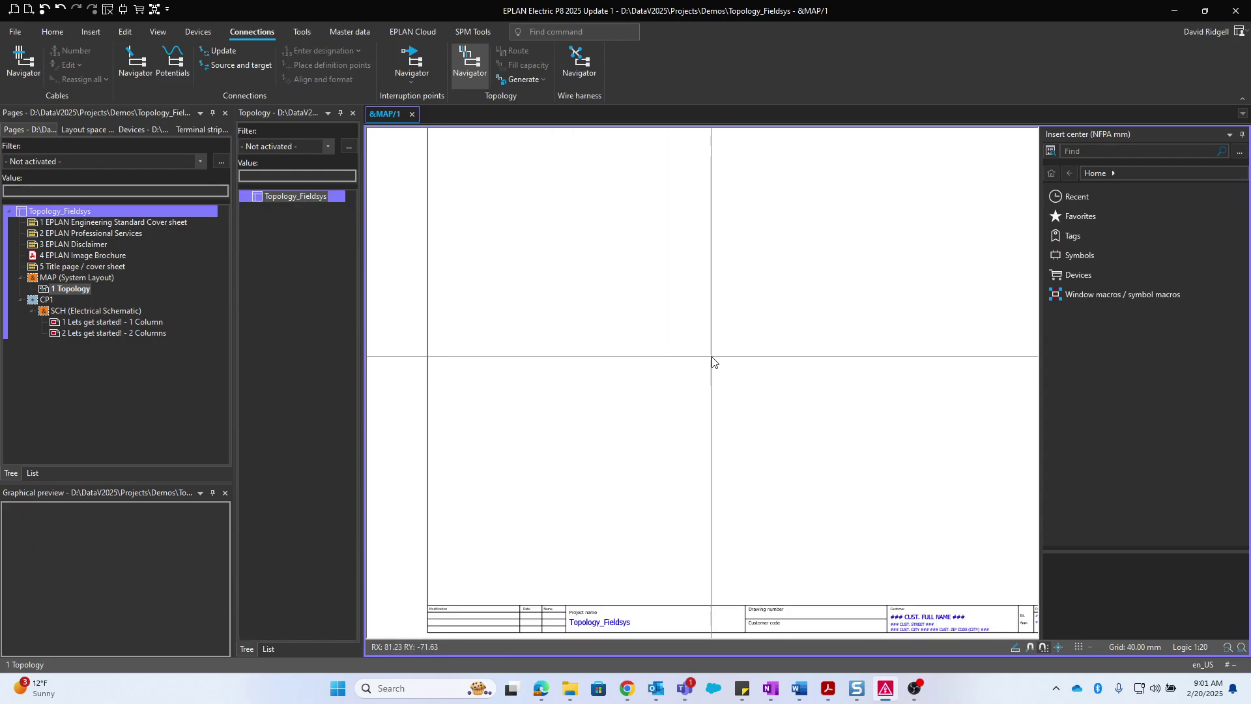
Draw a structure box with location designation CP1 and 50 mm display font size
click(96, 30)
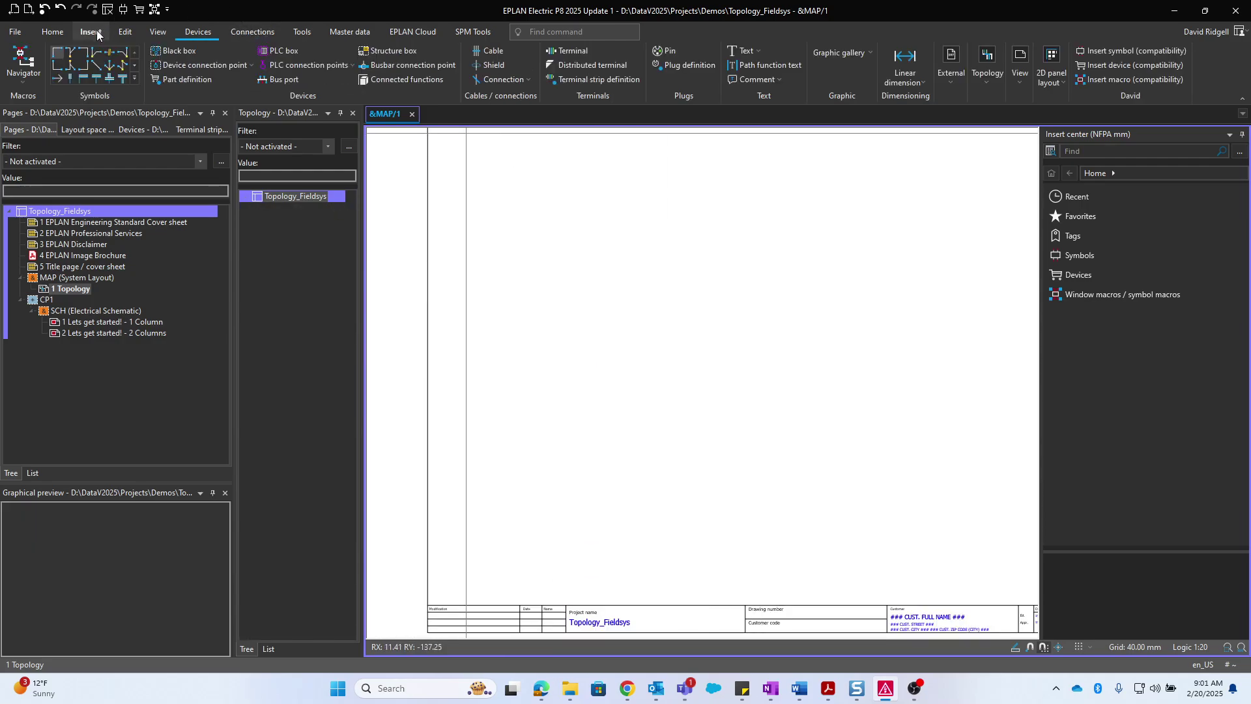
click(402, 52)
click(506, 326)
scroll(550, 373, up, 1)
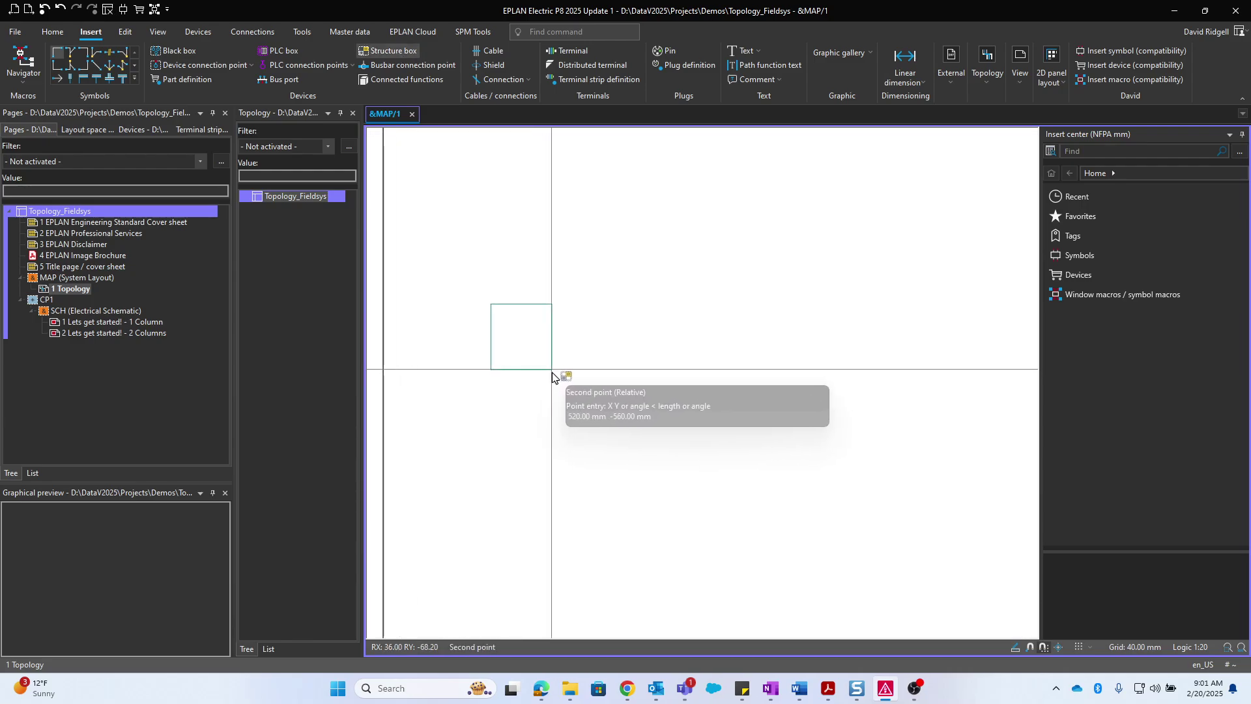
click(553, 372)
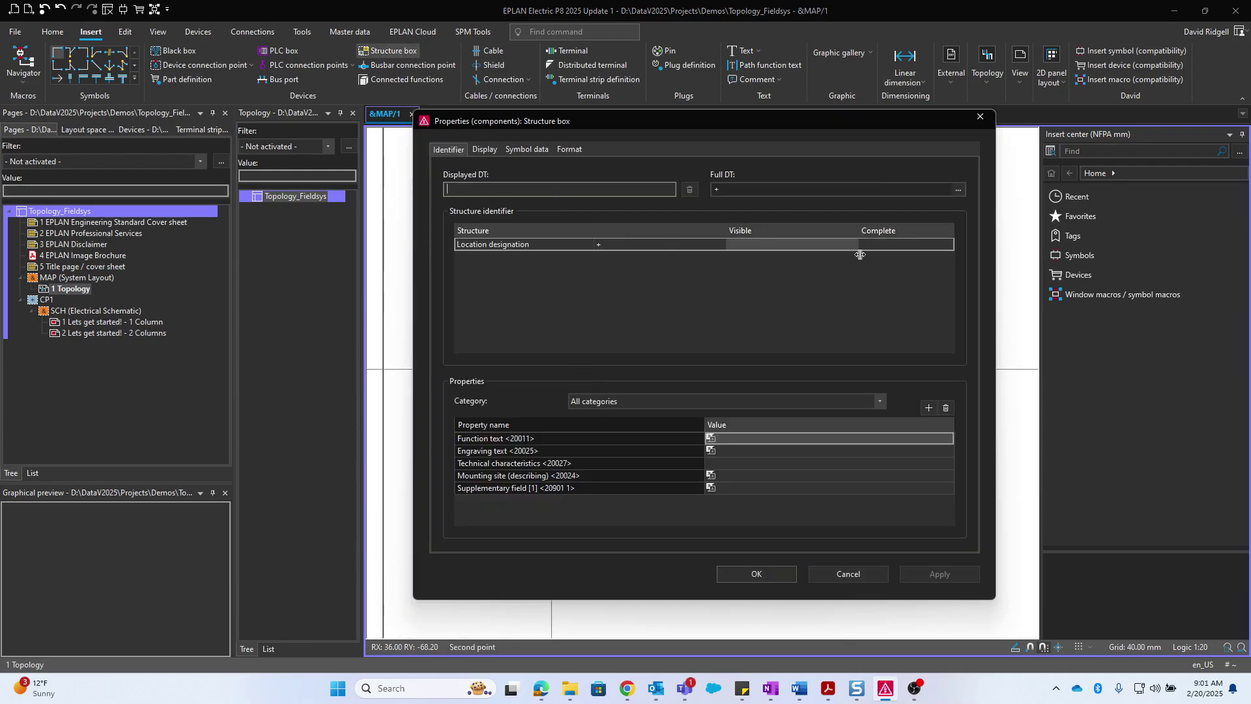
click(854, 245)
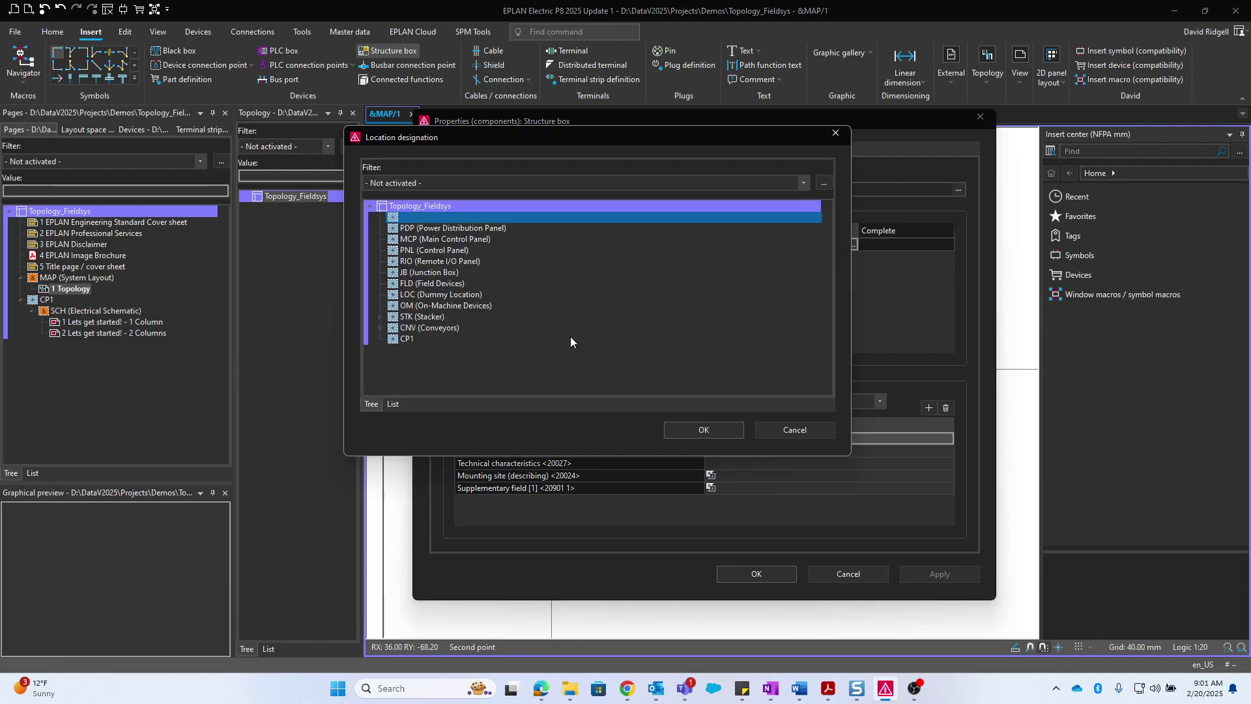
double_click(398, 339)
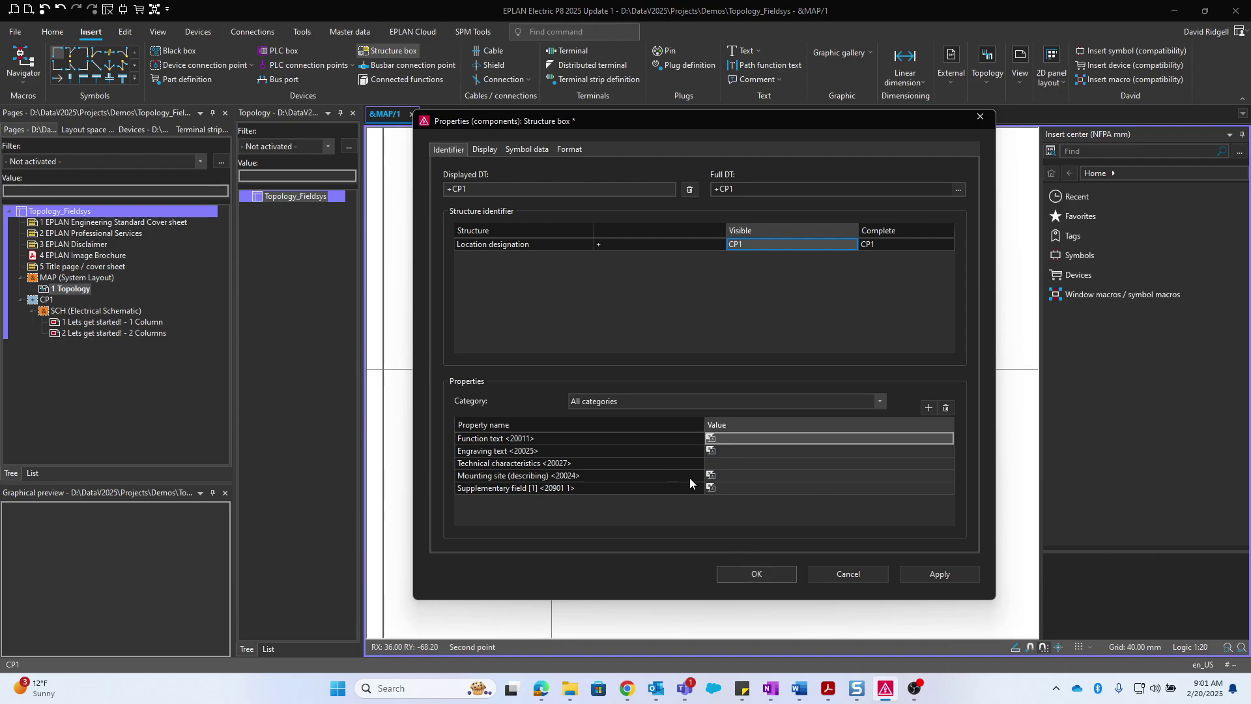
click(486, 150)
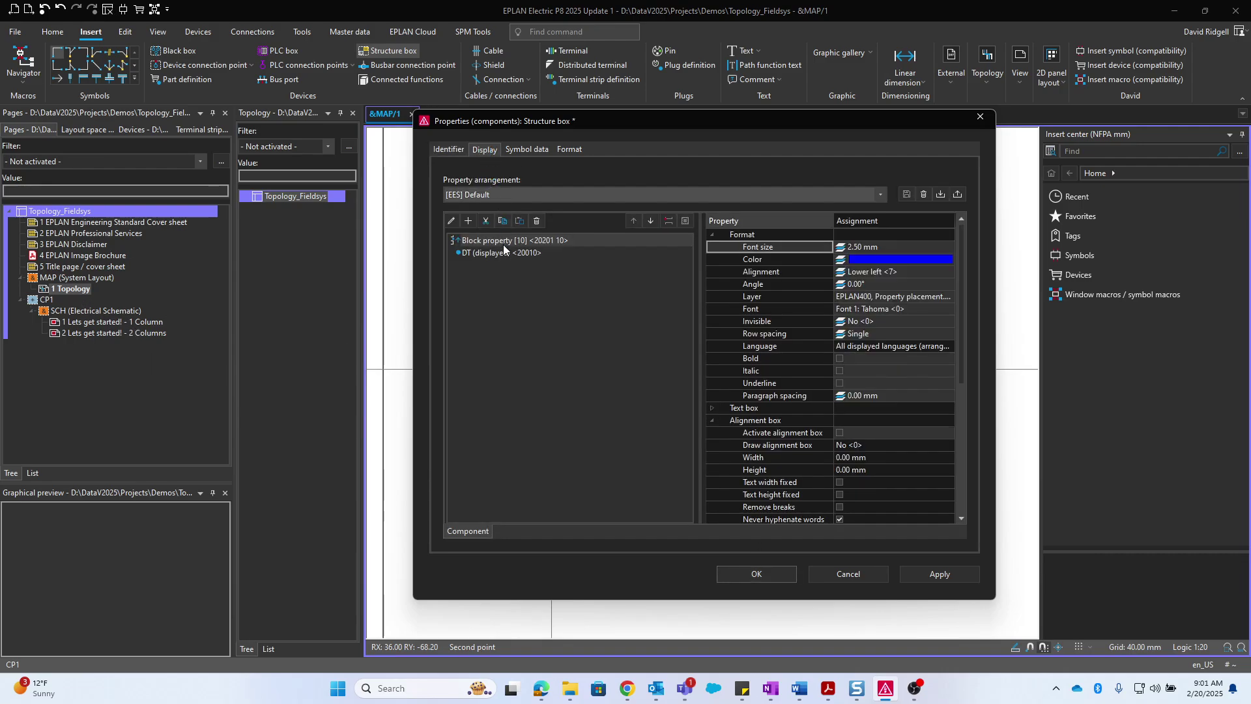
click(888, 245)
text(50)
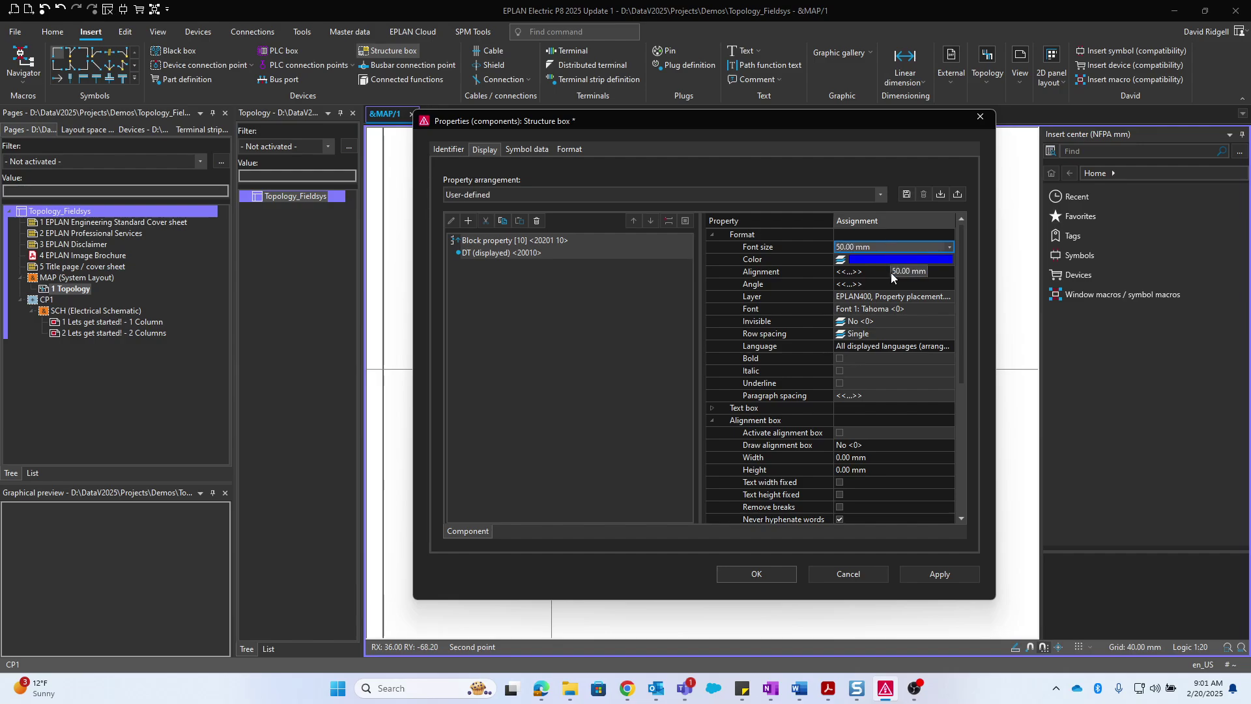
click(758, 574)
Copy the +CP1 structure box and paste a duplicate to its right
scroll(569, 361, down, 2)
click(548, 320)
key(ctrl+c)
key(ctrl+v)
scroll(845, 340, down, 2)
click(868, 350)
key(Escape)
Change the copied box's location designation to FLD (Field Devices)
double_click(880, 316)
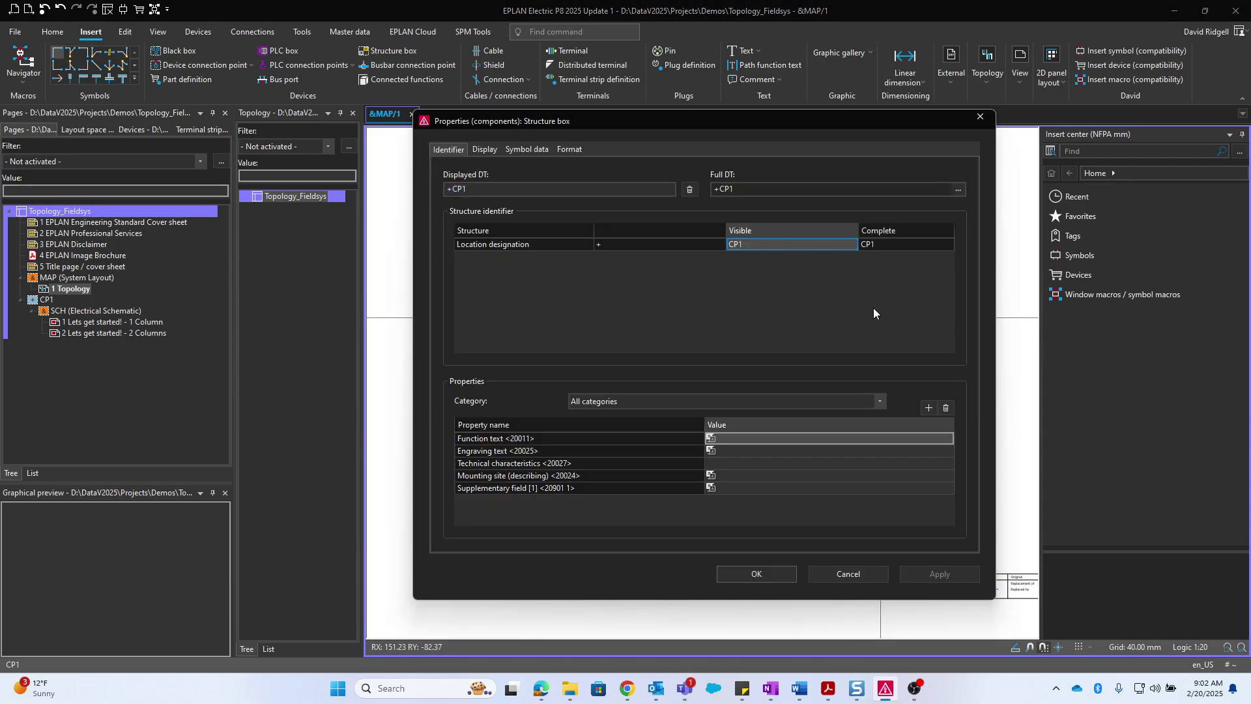
click(853, 244)
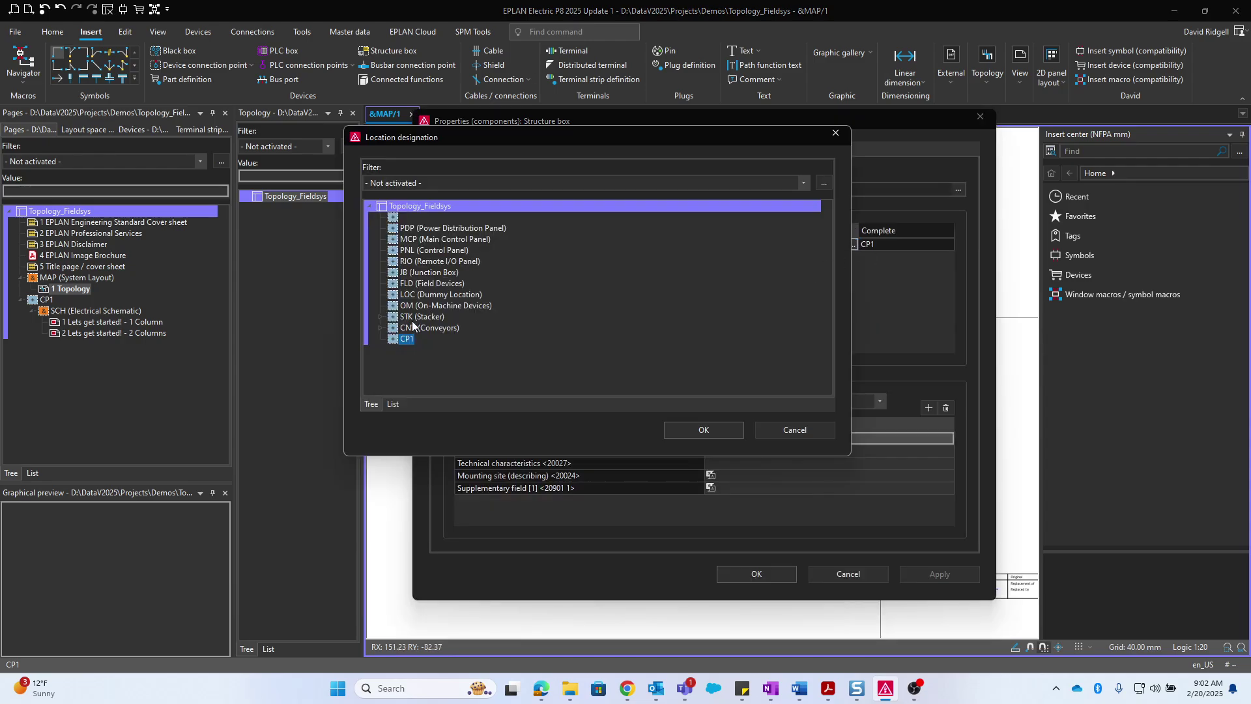
double_click(424, 284)
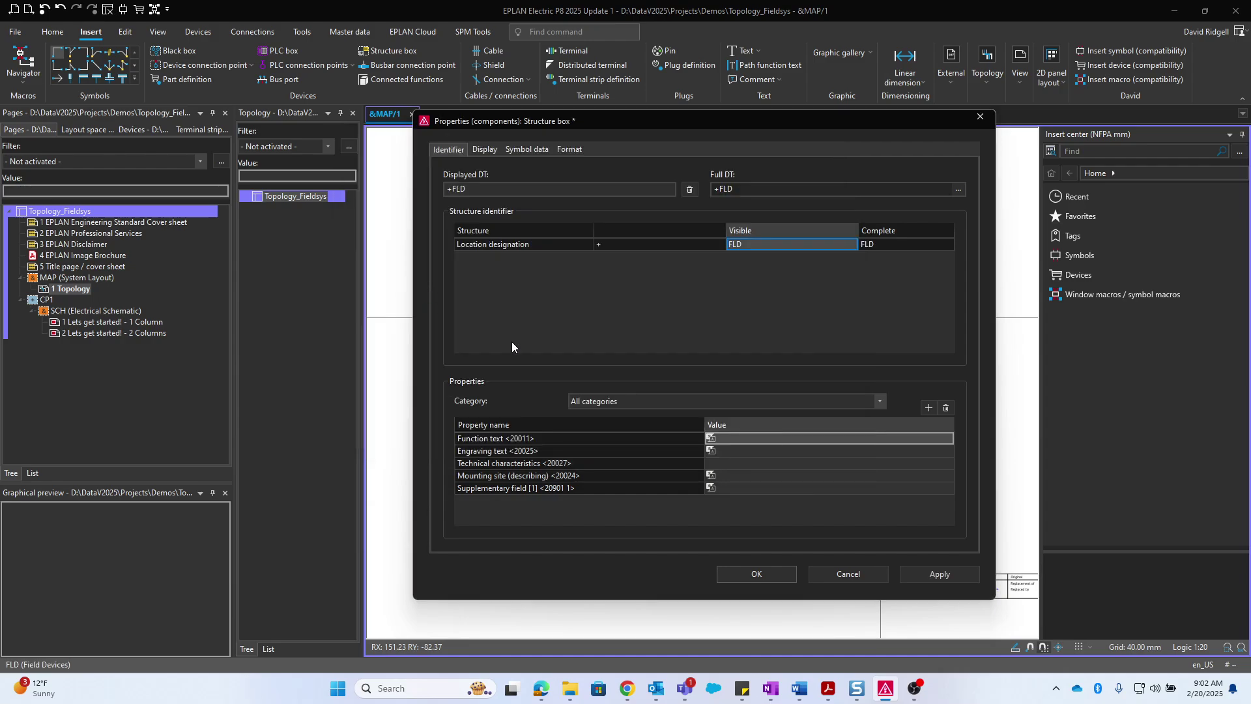
click(758, 573)
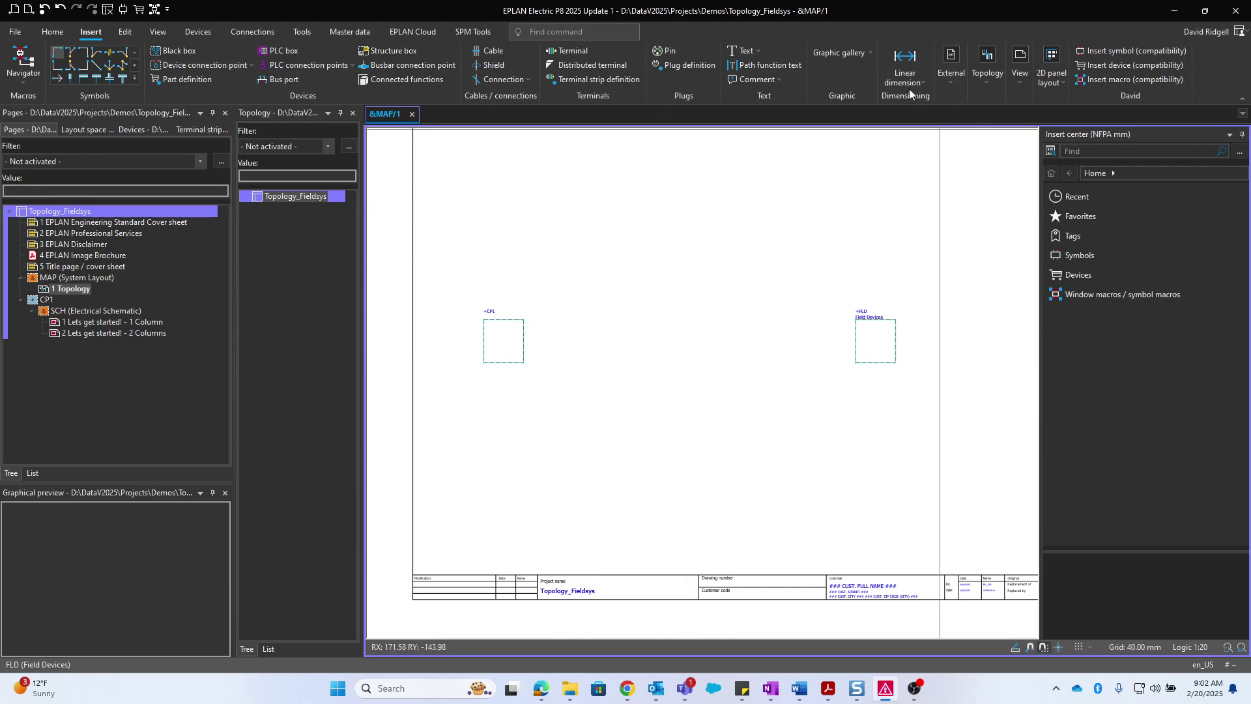
Place routing point +CP1-1 in the +CP1 box with function Topology structure routing point
click(991, 89)
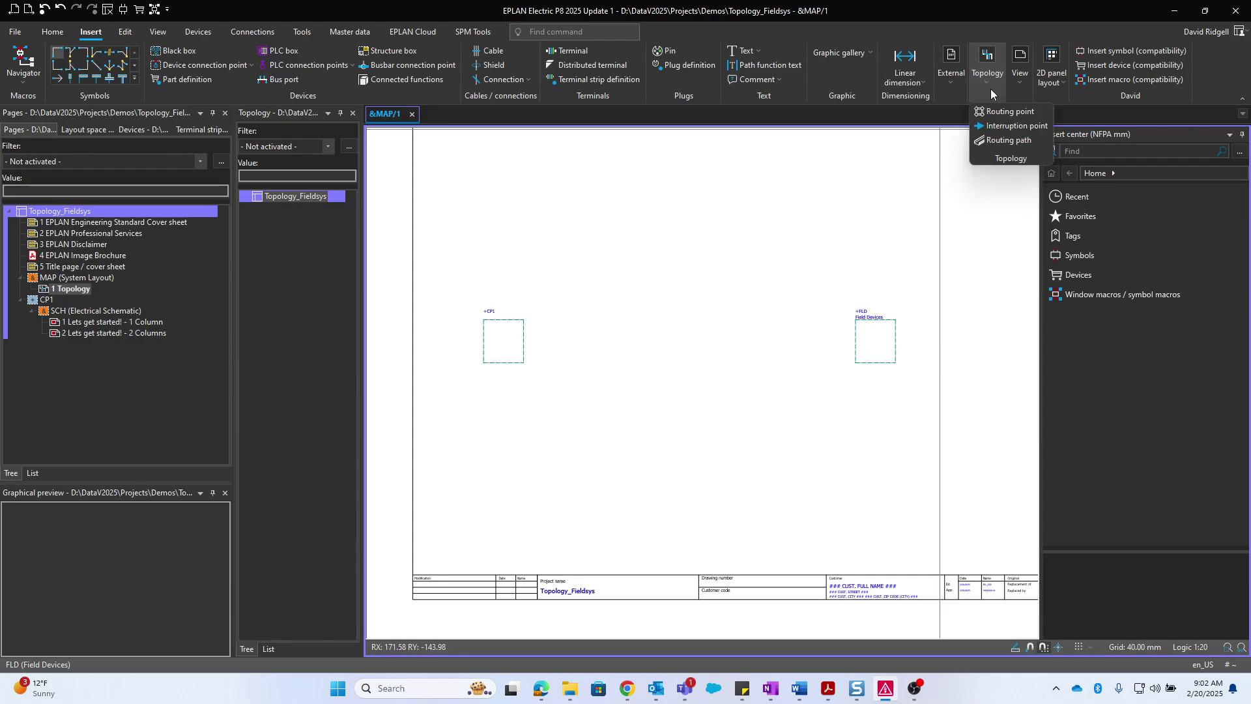
click(1006, 113)
scroll(535, 354, up, 5)
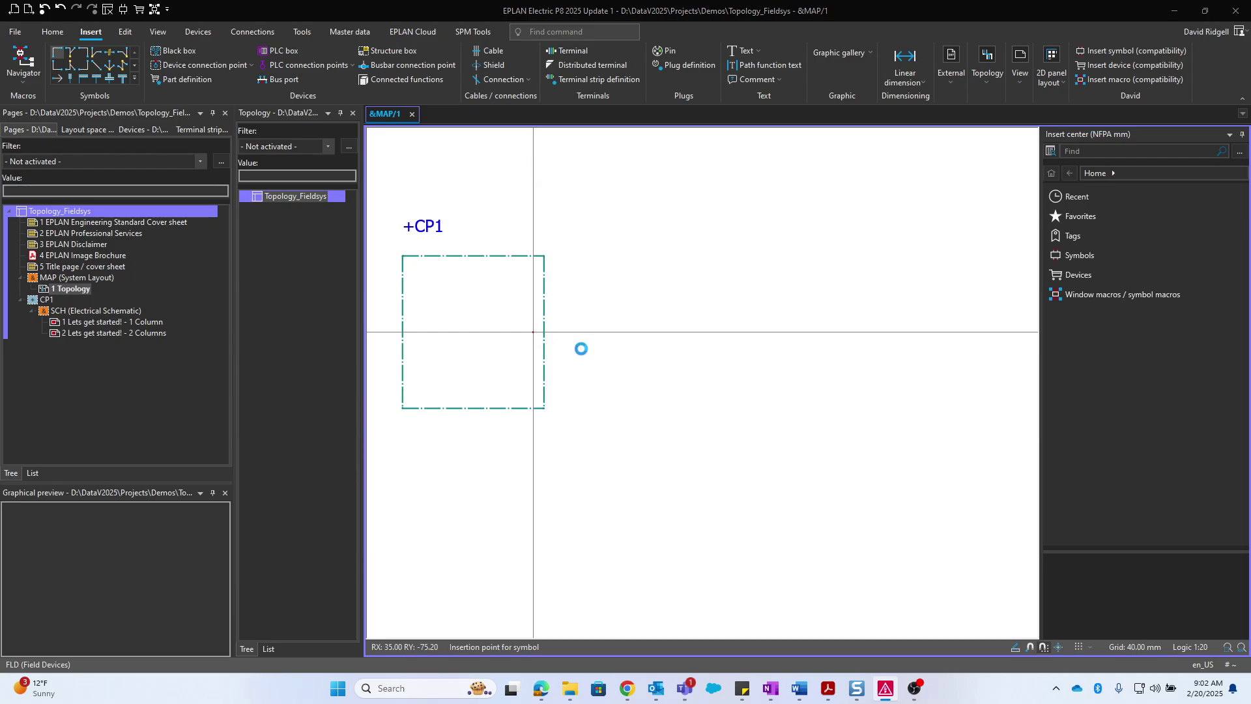
click(581, 346)
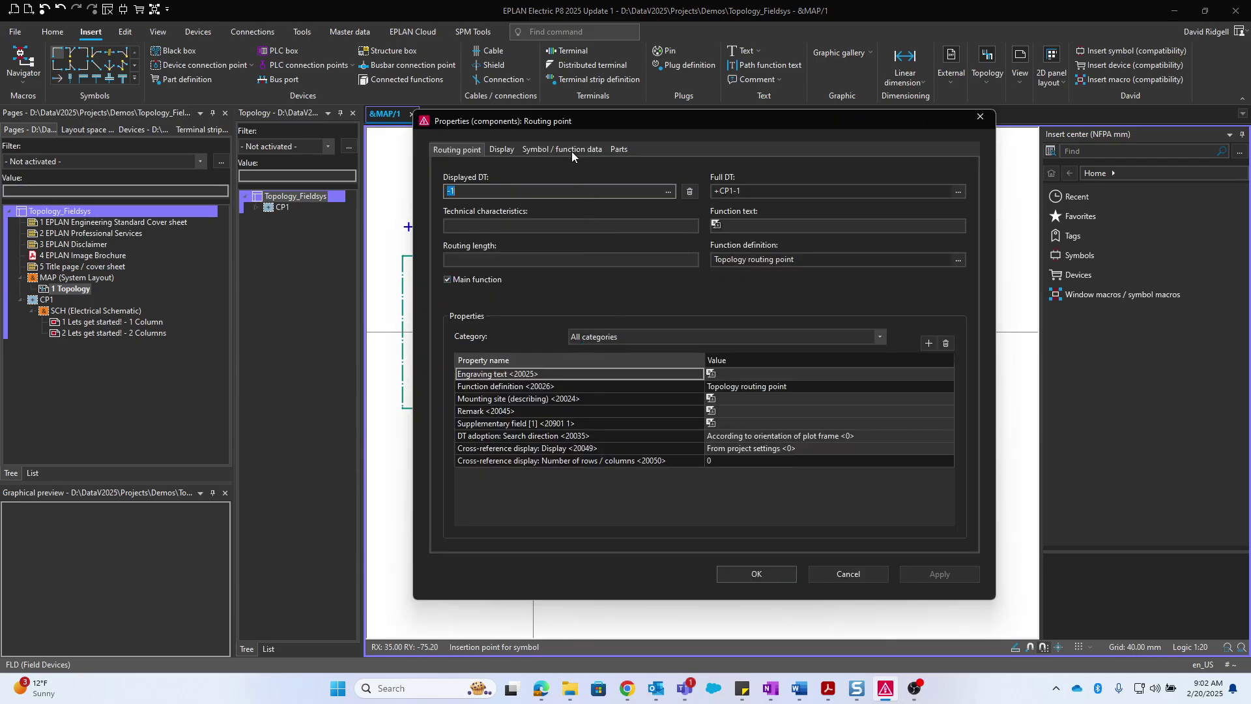
click(818, 261)
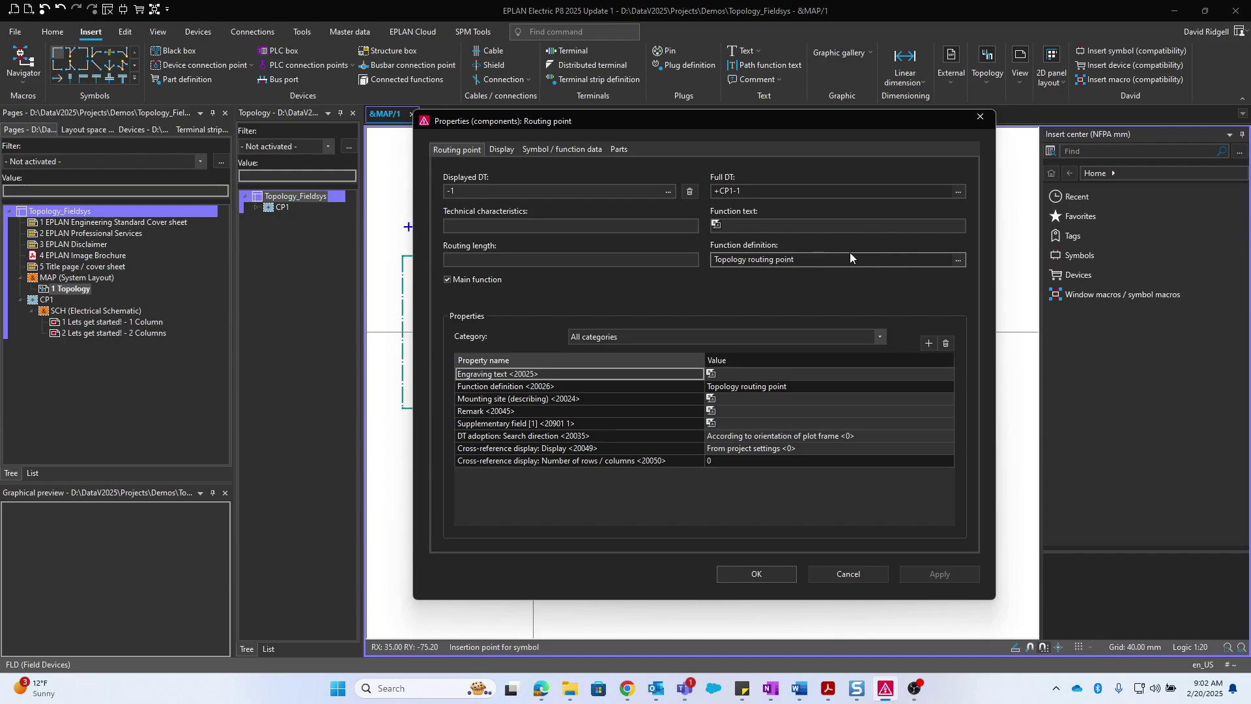
click(959, 261)
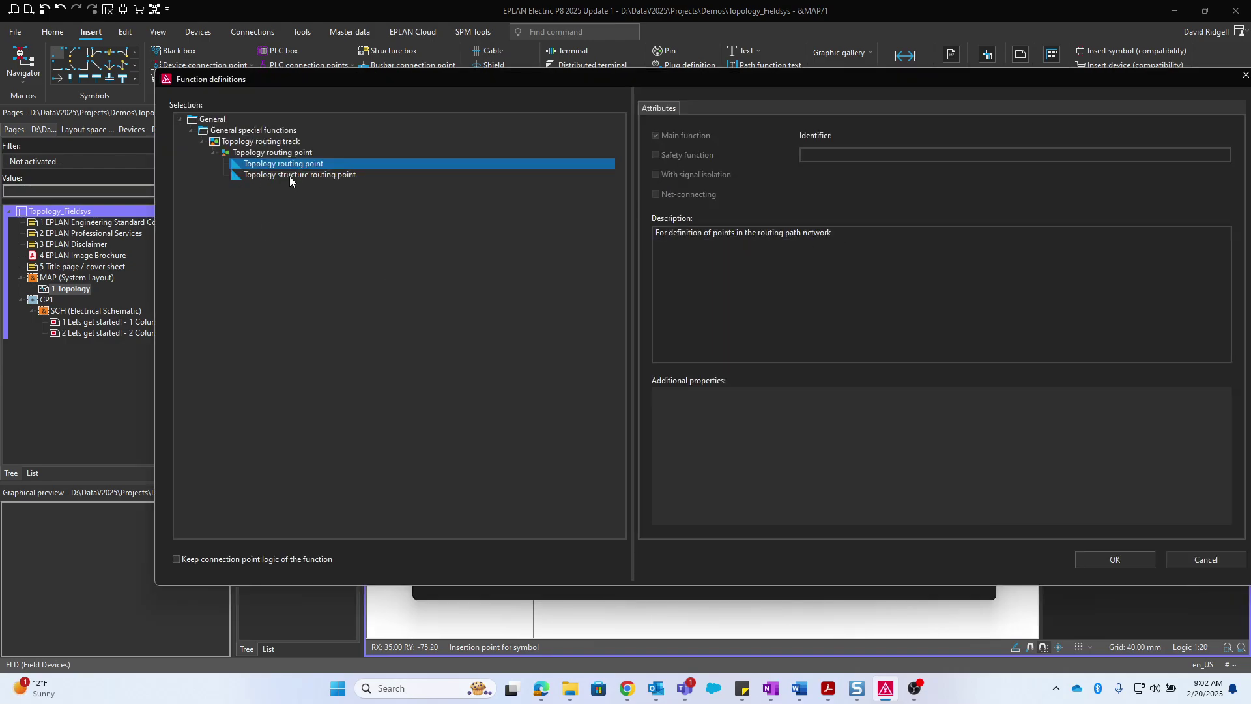
click(289, 175)
double_click(296, 177)
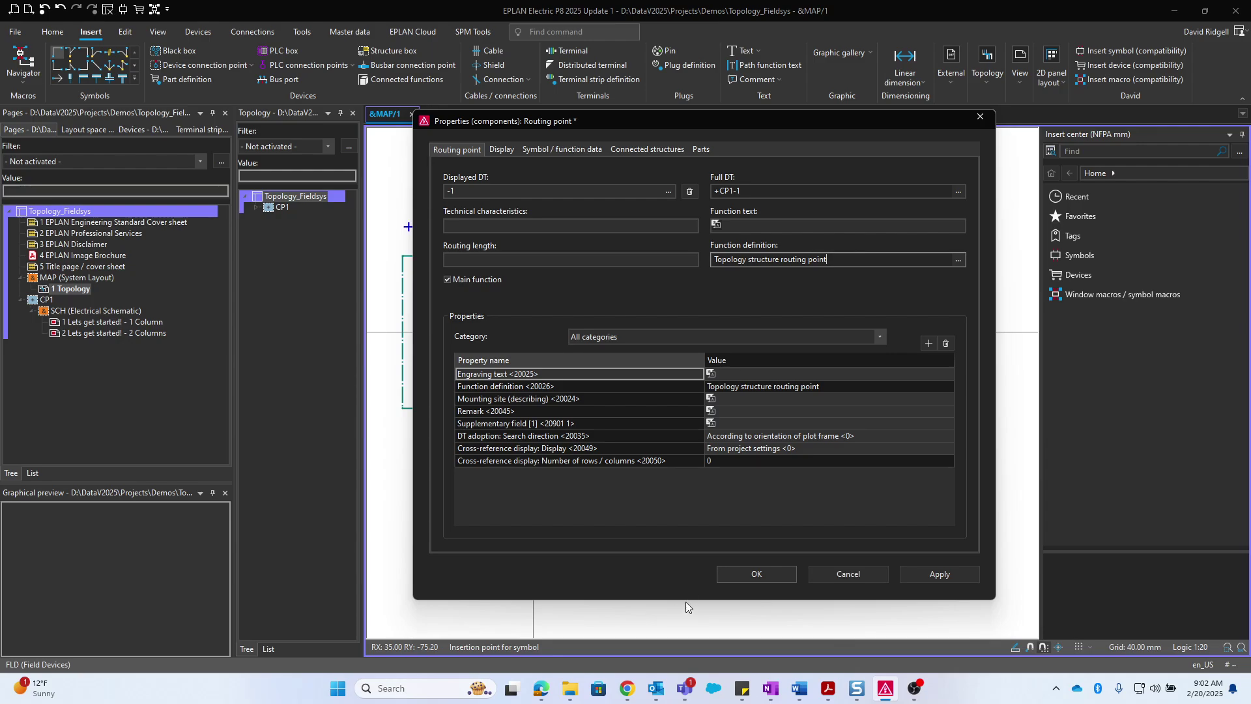
click(723, 576)
scroll(549, 337, up, 3)
key(Escape)
scroll(508, 327, down, 2)
Insert the +FLD Field Devices box right of +CP1, accepting Number insertion mode
key(d)
scroll(609, 340, down, 3)
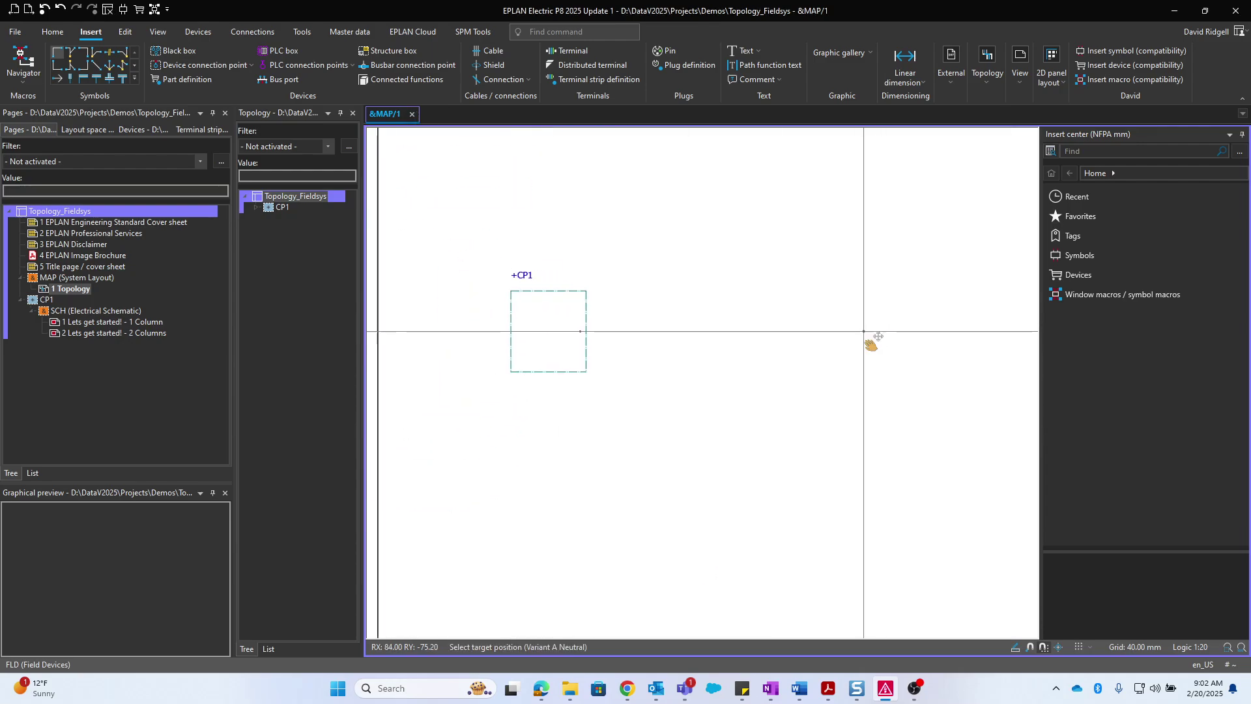
middle_drag(868, 340, 581, 350)
scroll(851, 350, up, 2)
click(1000, 340)
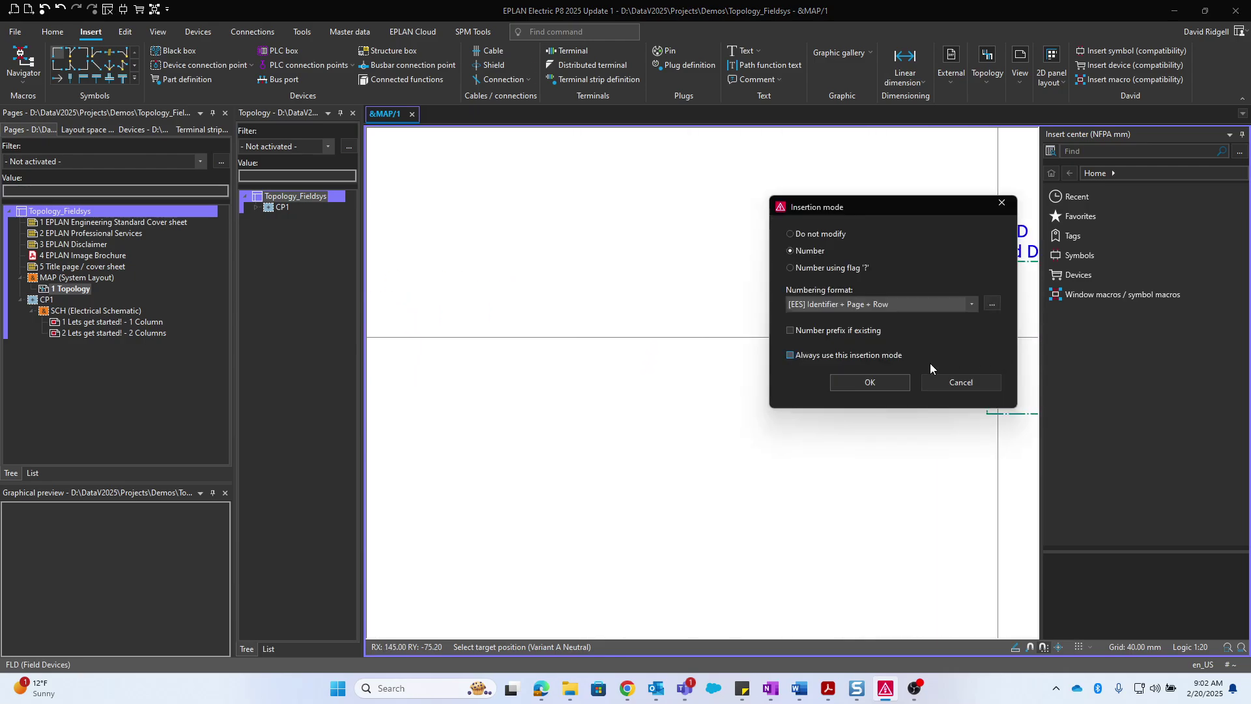
click(871, 382)
Place routing point +FLD-1 inside the +FLD box and accept its properties
scroll(998, 336, up, 2)
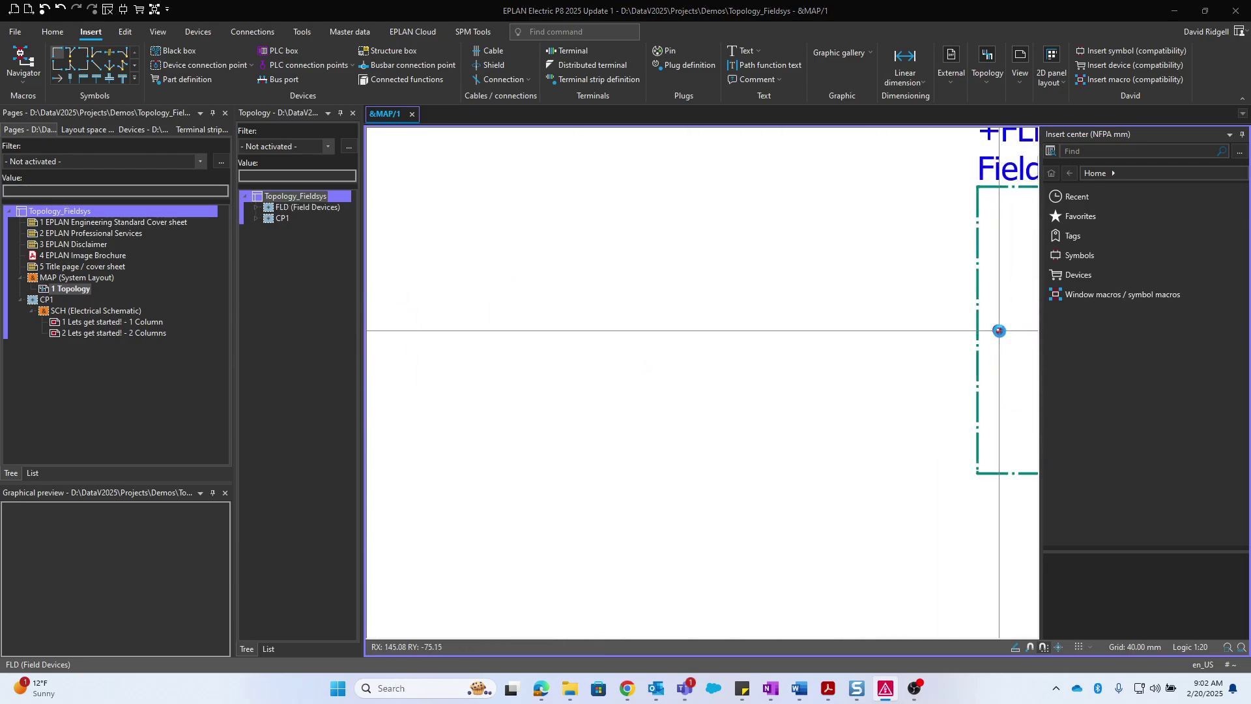
click(999, 330)
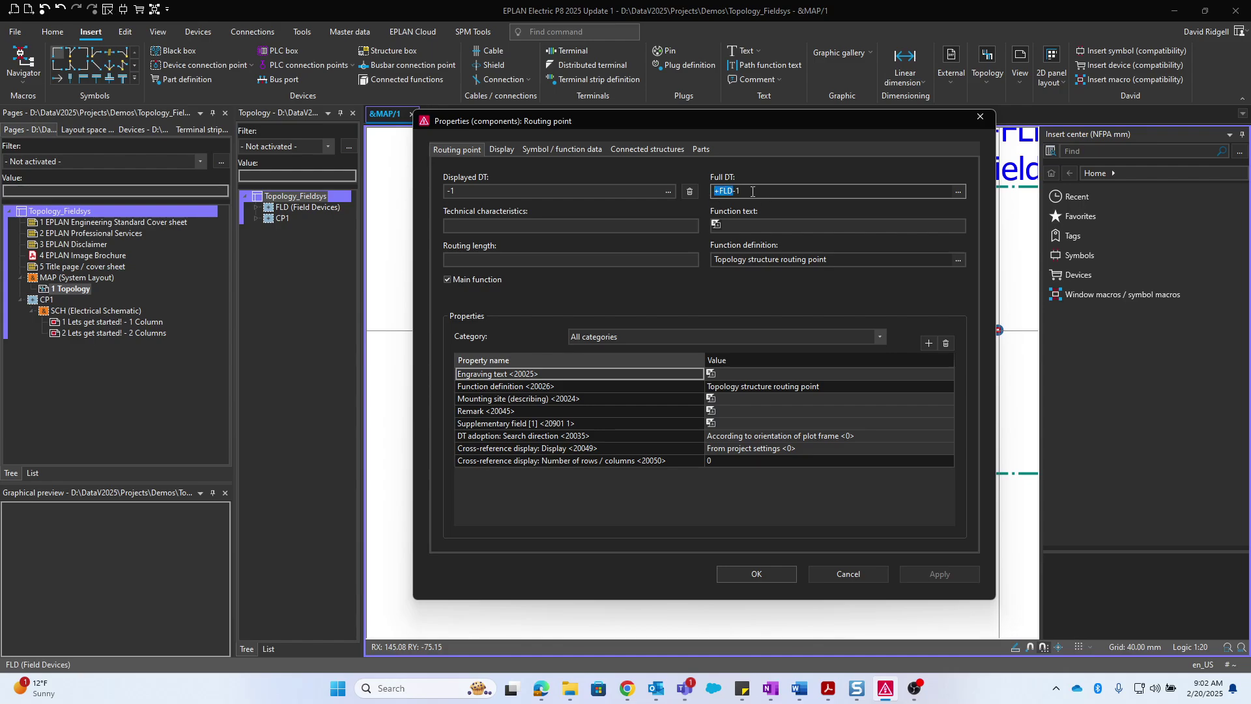
click(742, 190)
click(757, 574)
scroll(926, 349, down, 5)
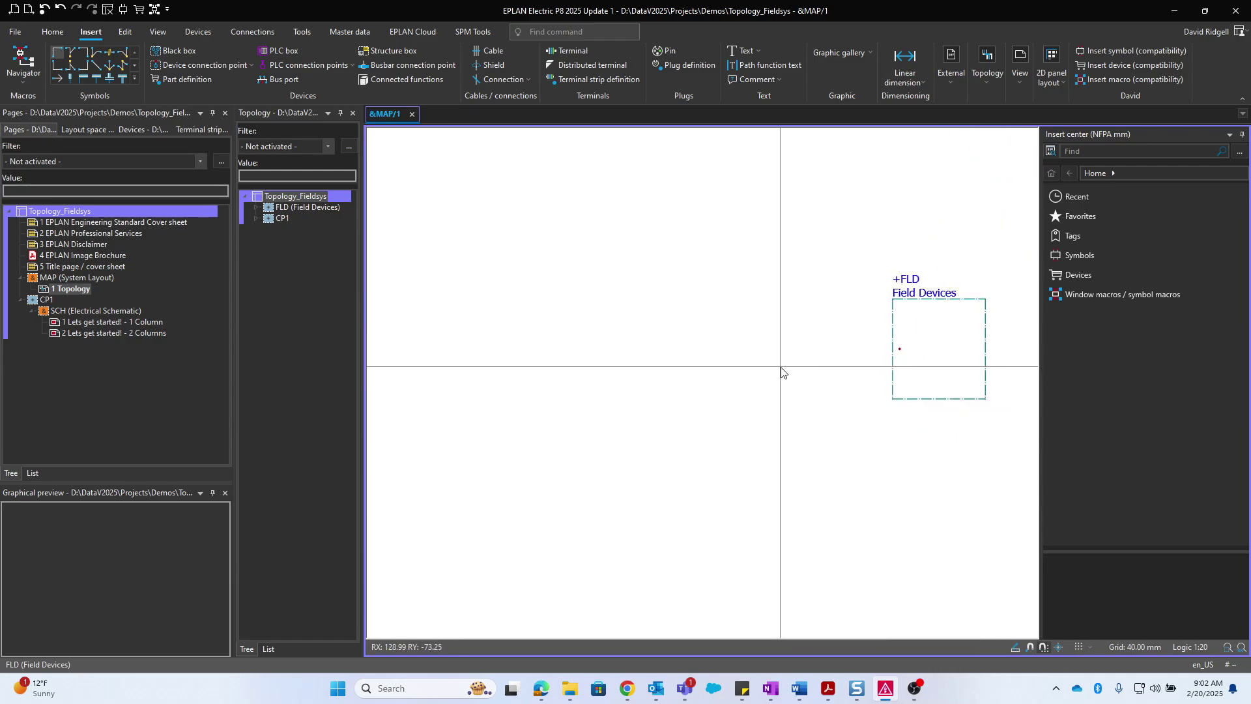
Review the Connected structures of the +CP1-1 routing point, then close its properties
scroll(600, 321, up, 8)
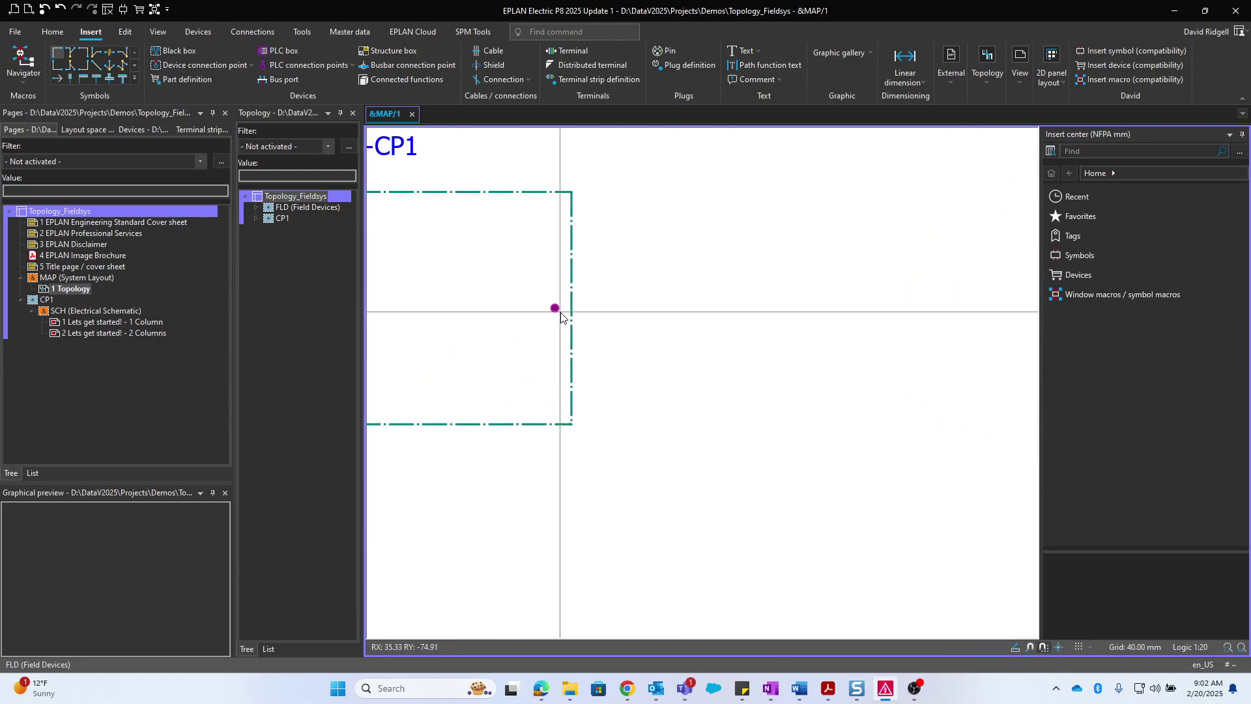
scroll(555, 315, up, 2)
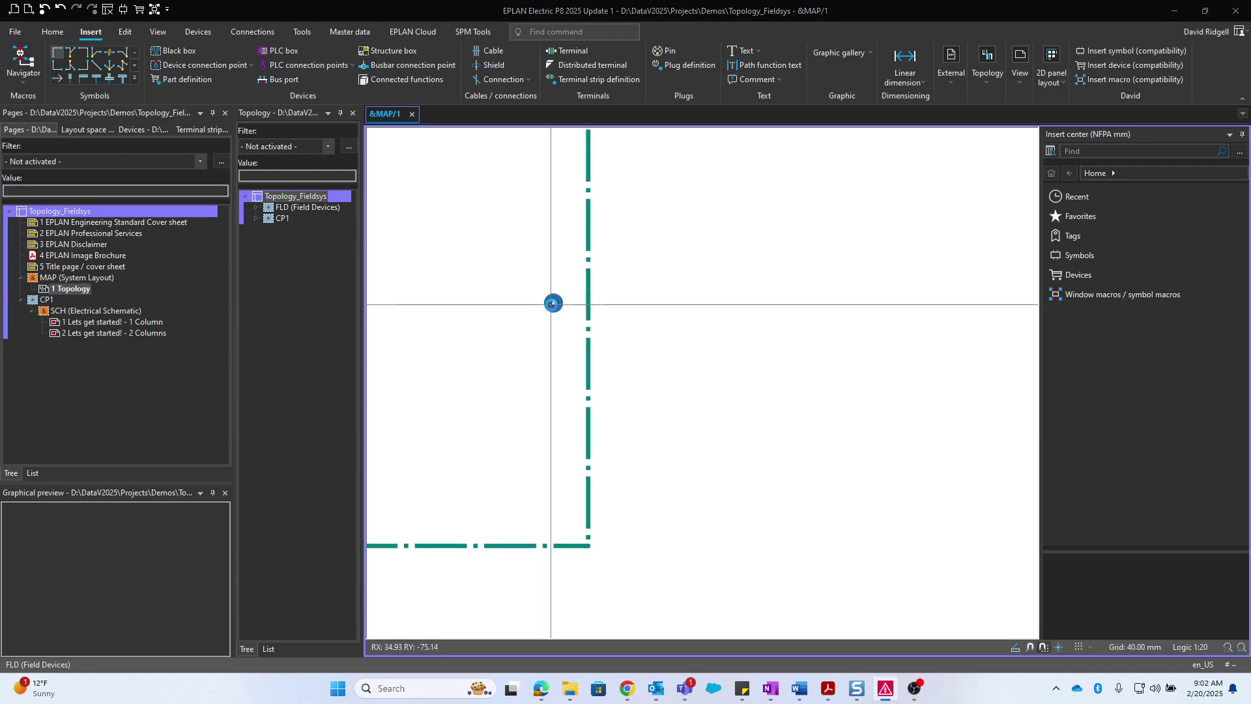
double_click(581, 314)
click(649, 151)
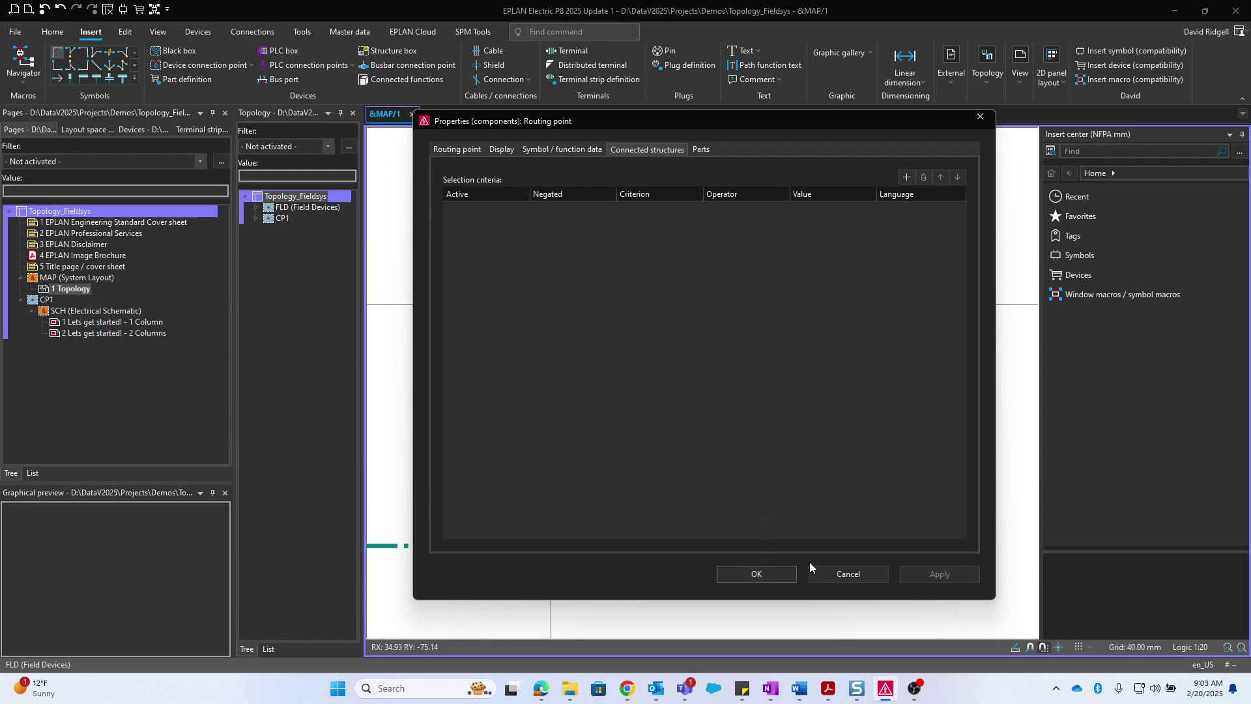
click(769, 576)
Window-select both the +CP1 and +FLD structure boxes
scroll(618, 308, down, 6)
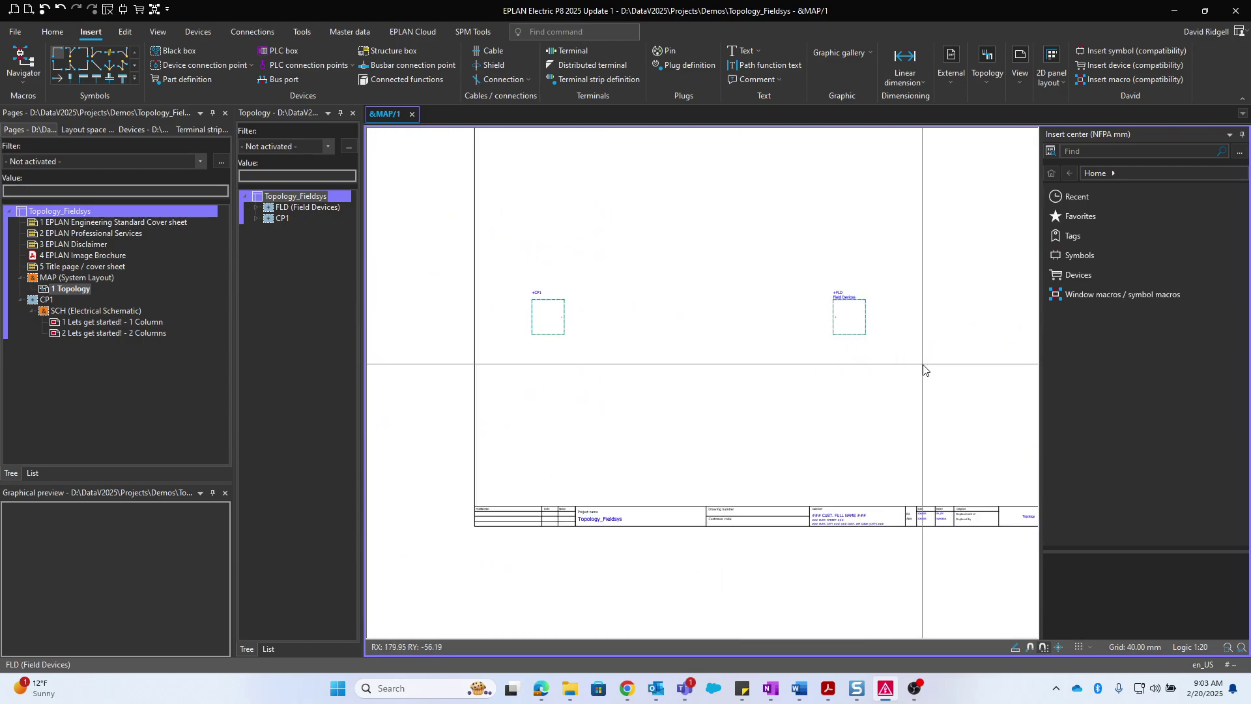
drag(925, 367, 522, 260)
scroll(896, 350, up, 1)
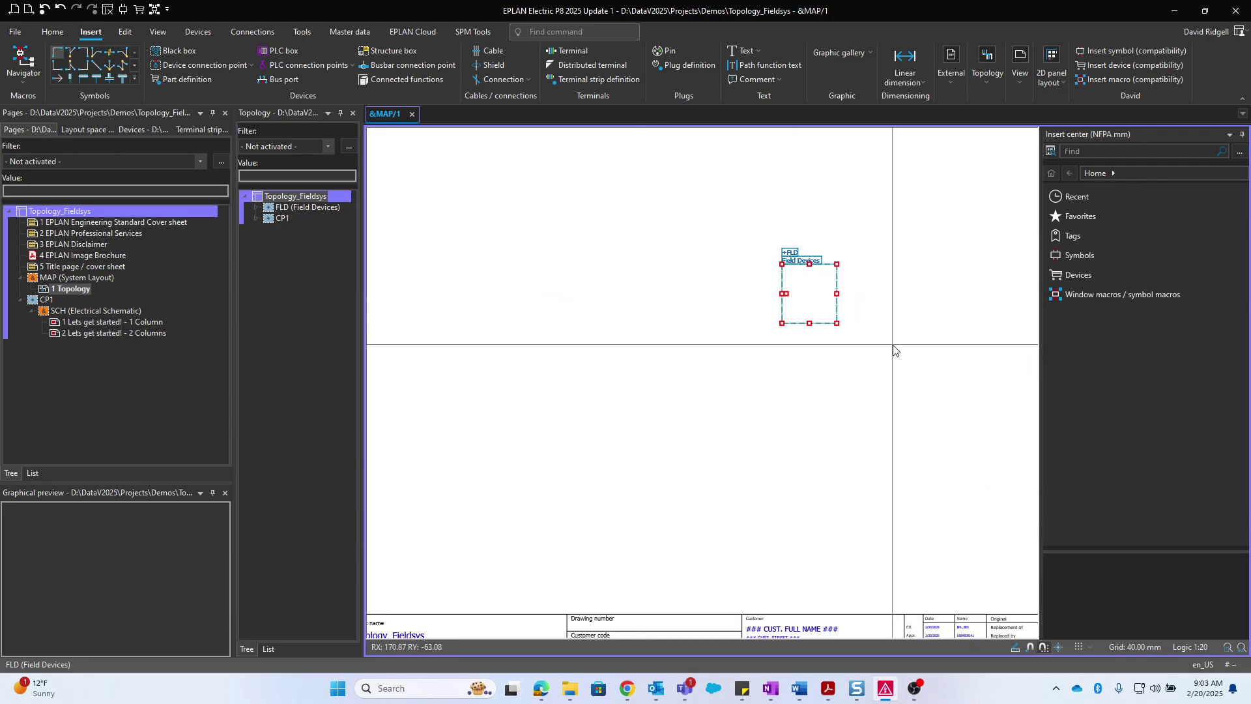
scroll(786, 326, down, 1)
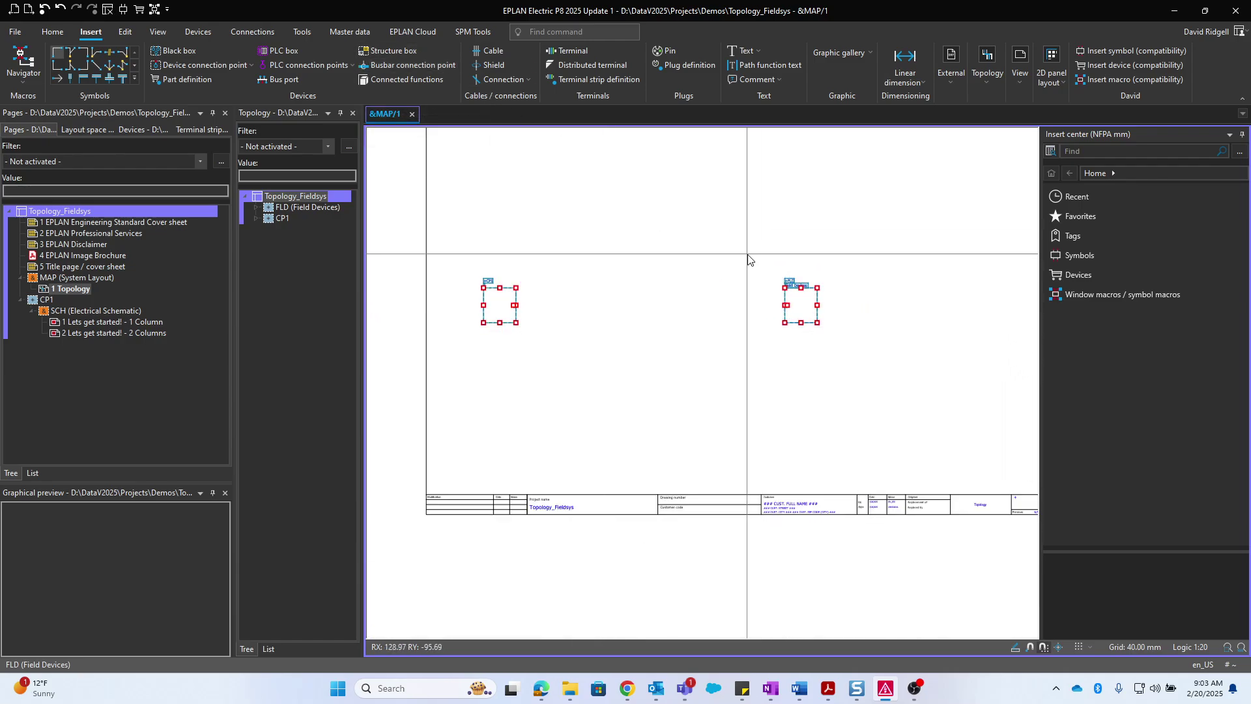
Run Generate functions automatically and acknowledge the 3 new topology functions created
click(253, 32)
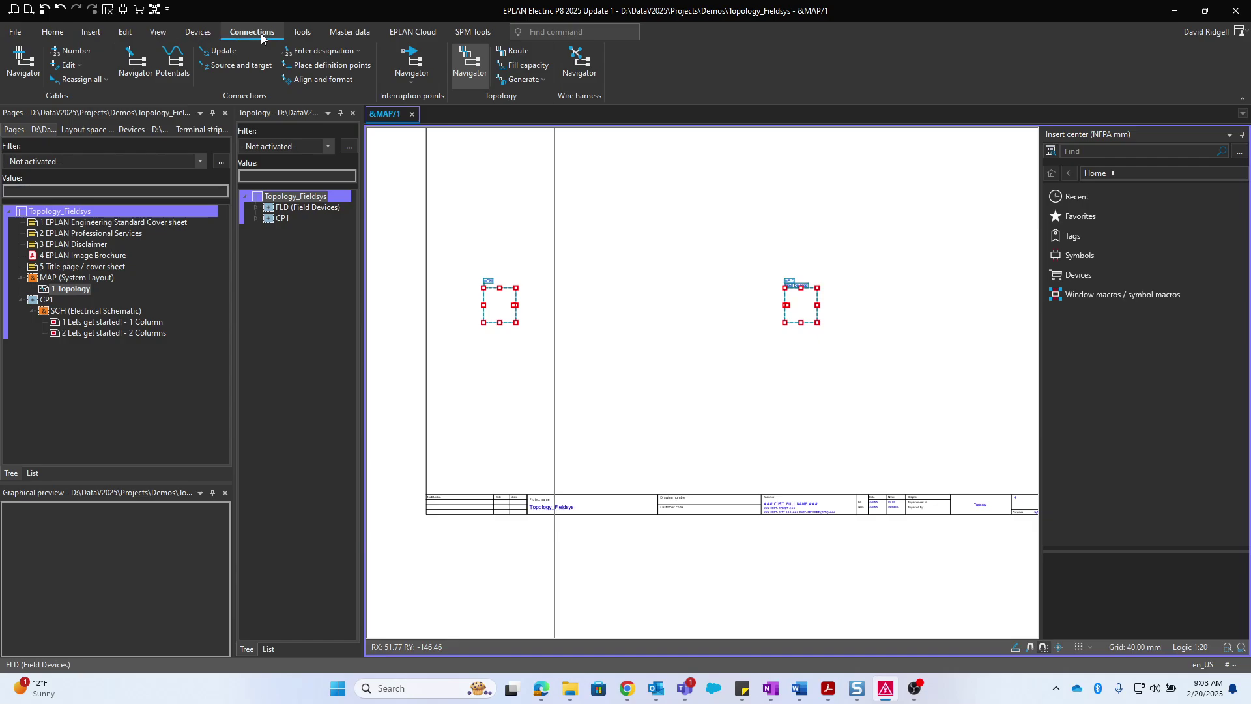
click(539, 80)
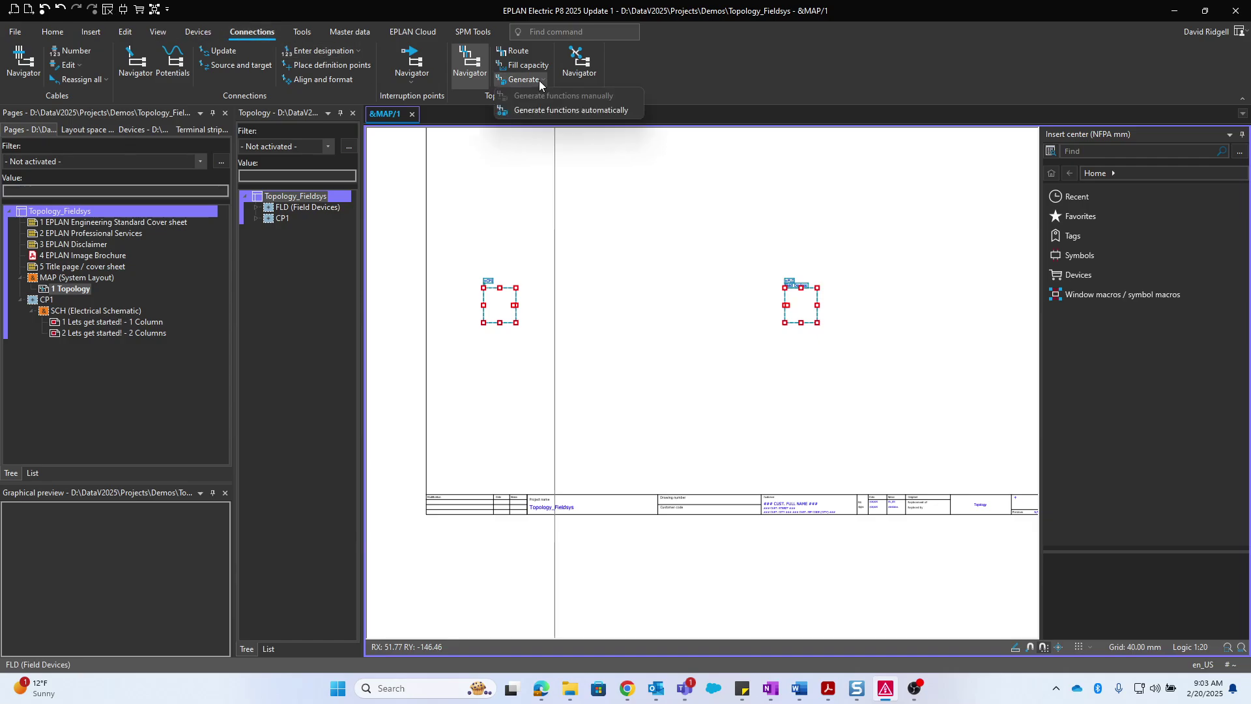
click(565, 108)
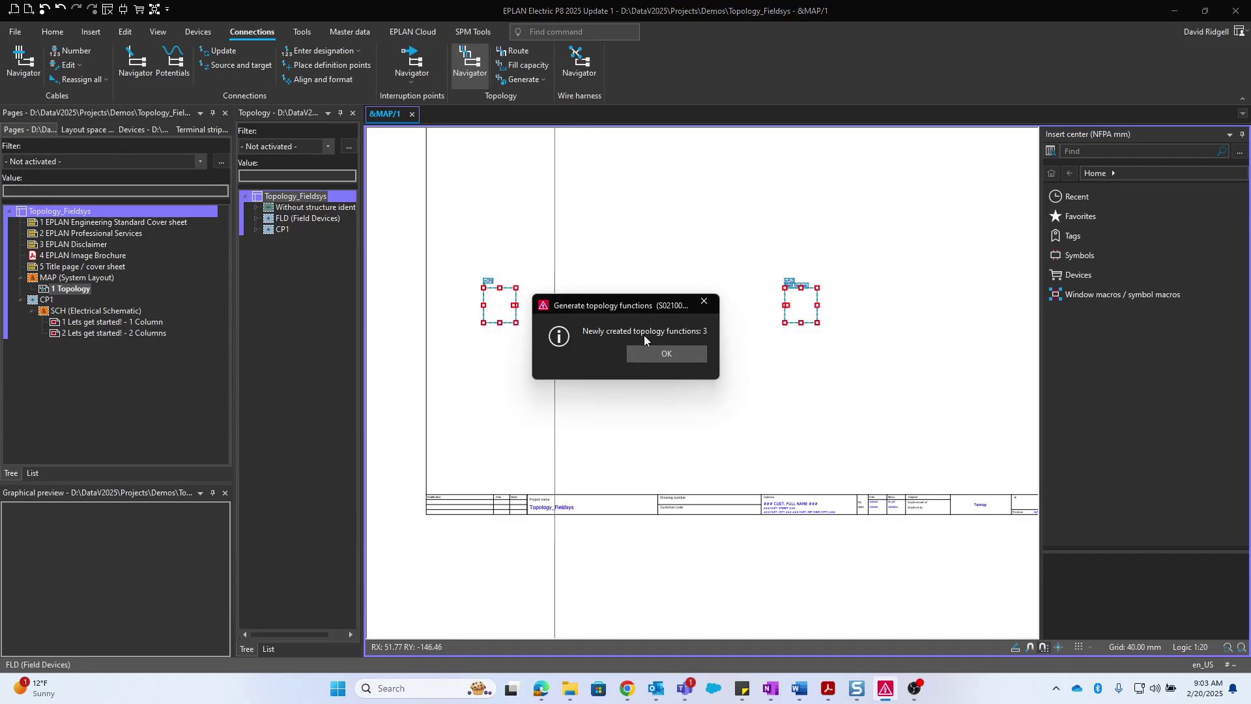
click(667, 352)
scroll(792, 326, up, 5)
scroll(794, 272, up, 2)
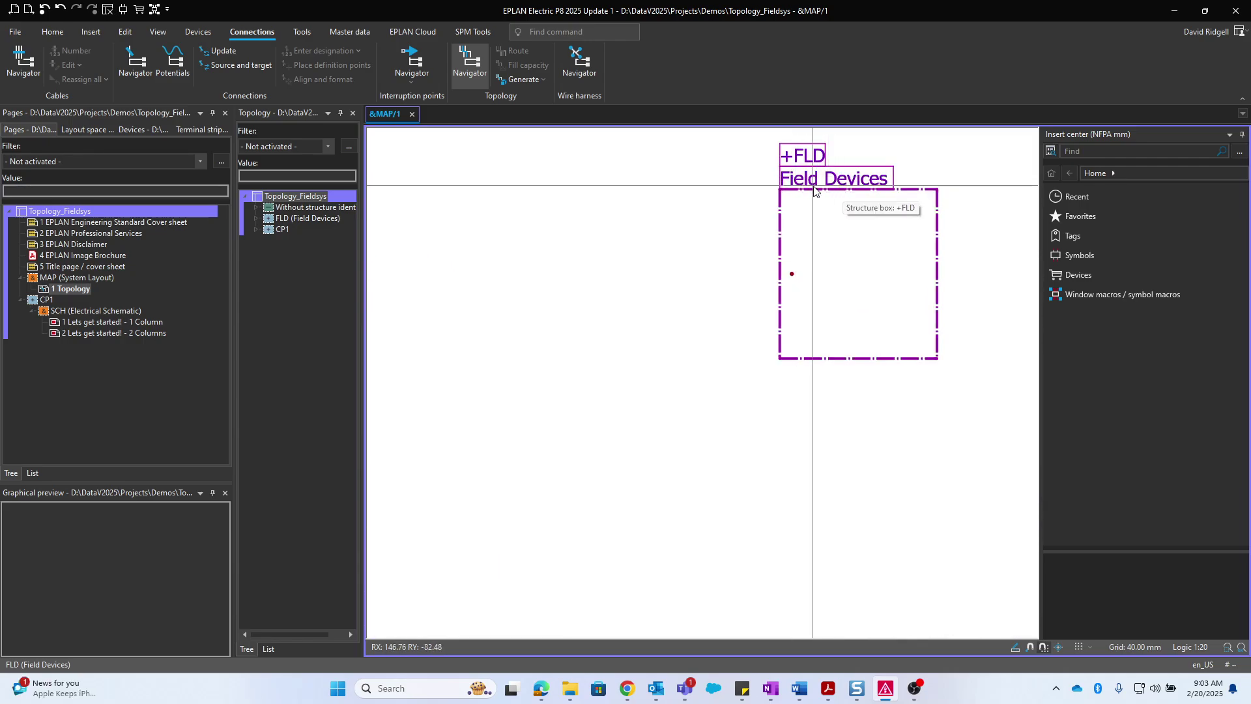
scroll(795, 270, up, 2)
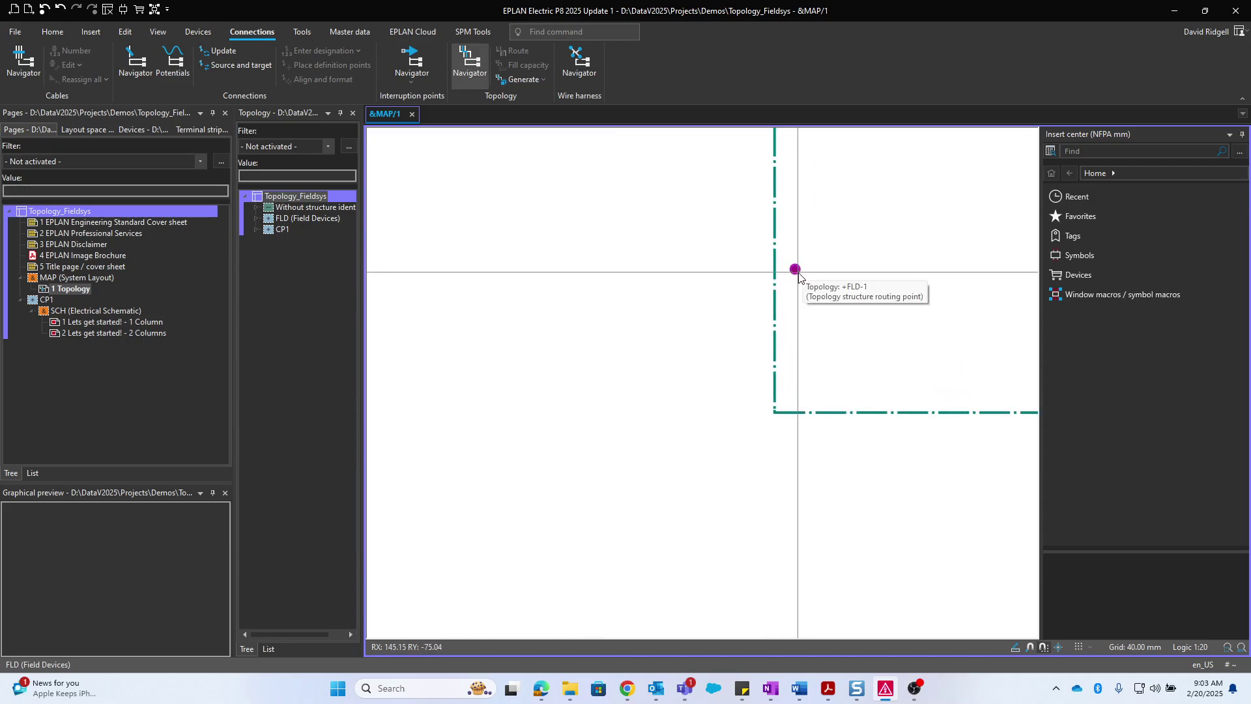
Generate functions manually at +FLD-1, confirming motors +FLD-MTR0201 and +FLD-MTR0206
click(795, 270)
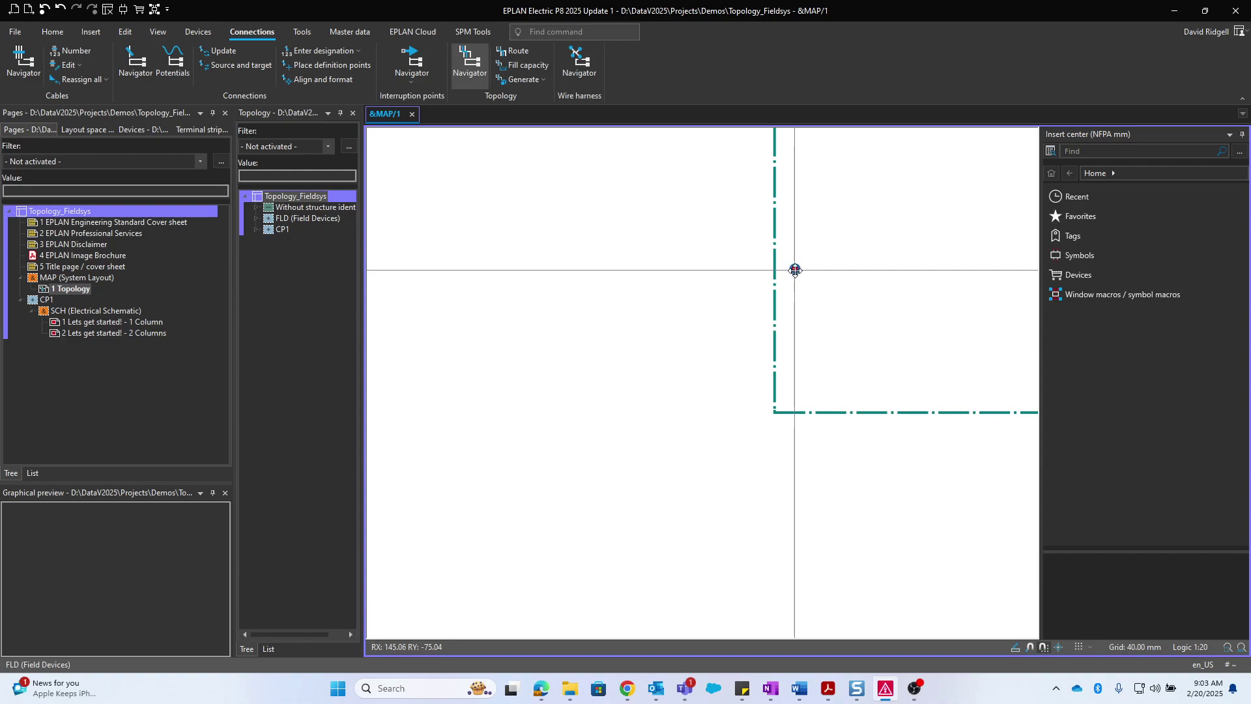
click(545, 80)
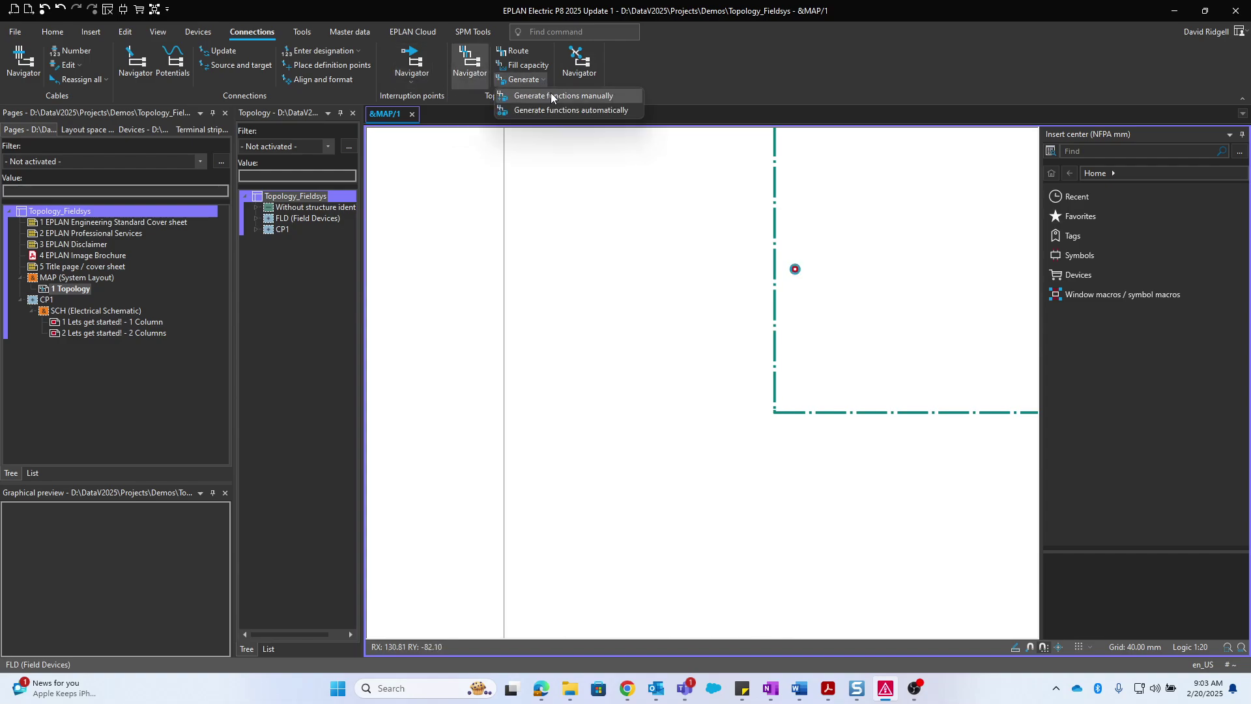
click(550, 93)
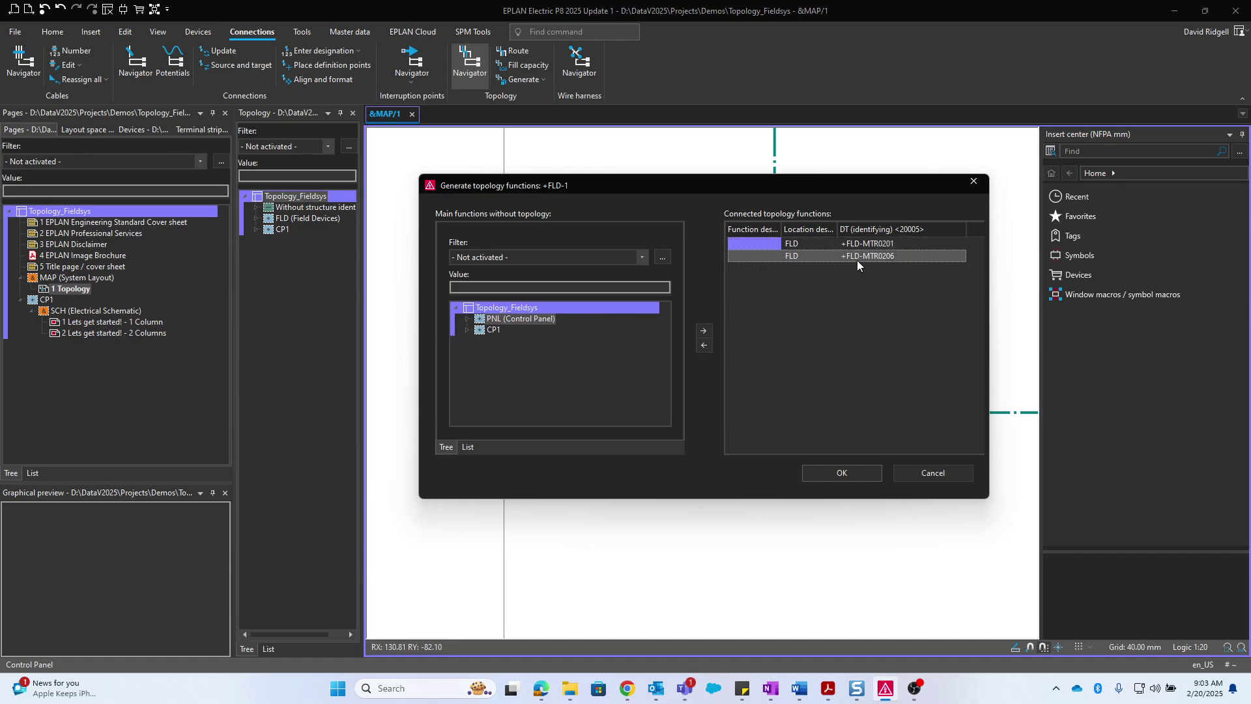
click(851, 470)
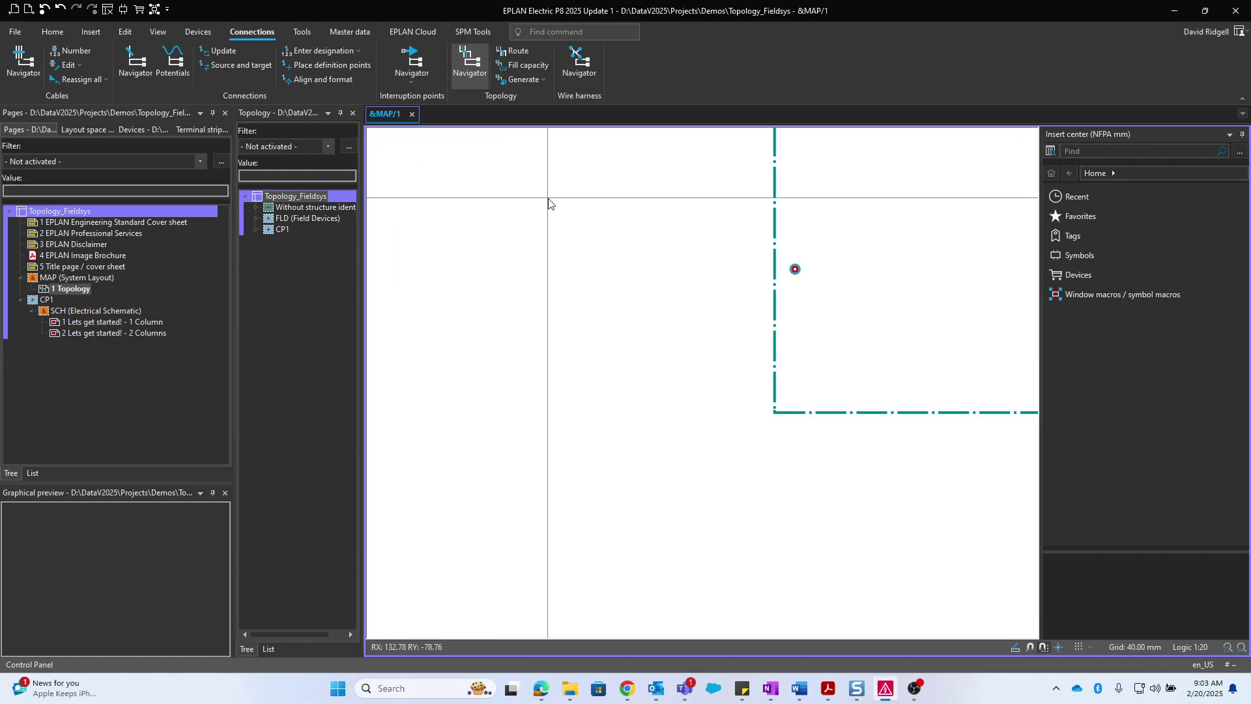
Generate functions manually at +CP1-1, confirming the +CP1-TB1 function
middle_drag(557, 319, 821, 355)
scroll(515, 327, up, 4)
click(531, 80)
click(541, 97)
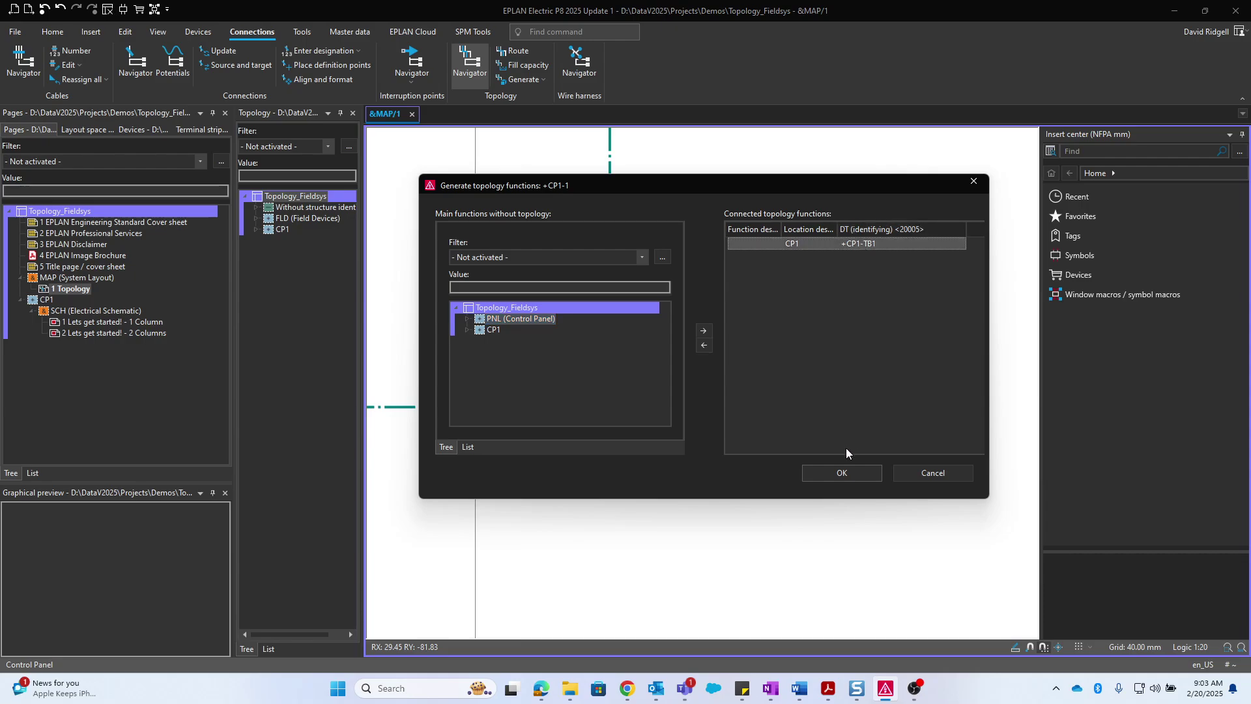
click(843, 472)
scroll(730, 410, down, 6)
Draw a routing path starting inside +CP1 with the next point entered as 10 ft 0
middle_drag(929, 409, 763, 419)
scroll(749, 419, up, 2)
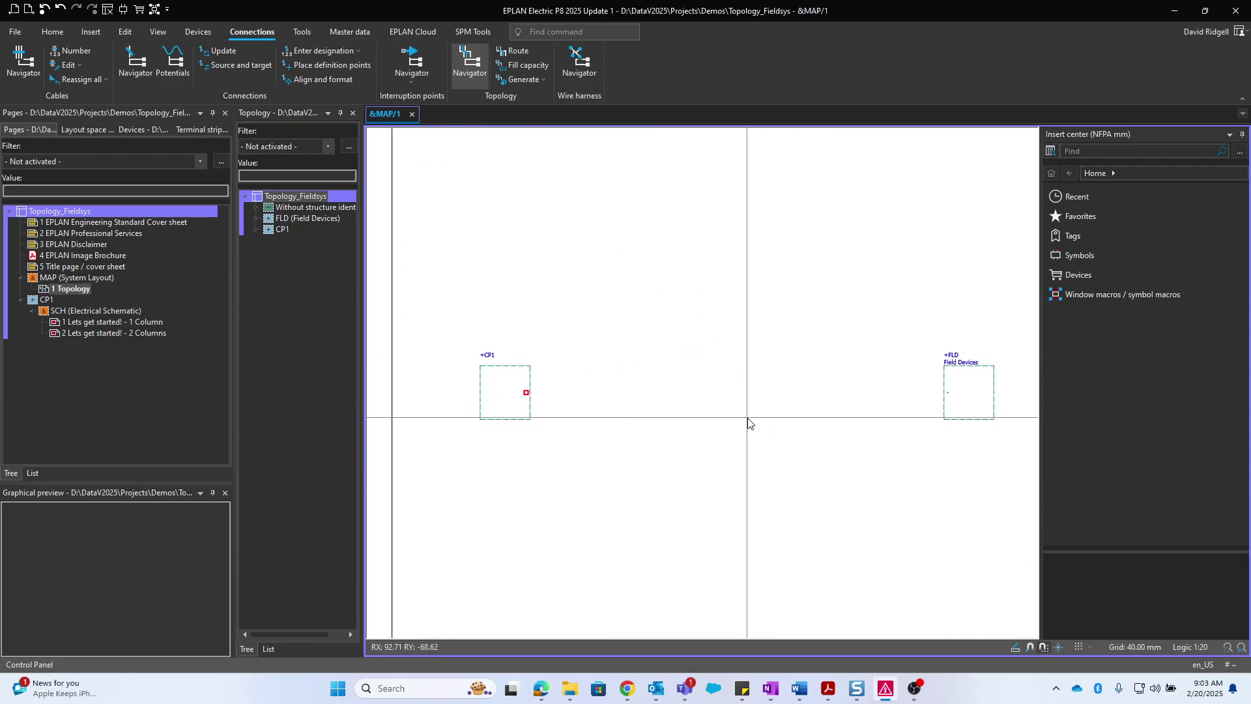
click(92, 32)
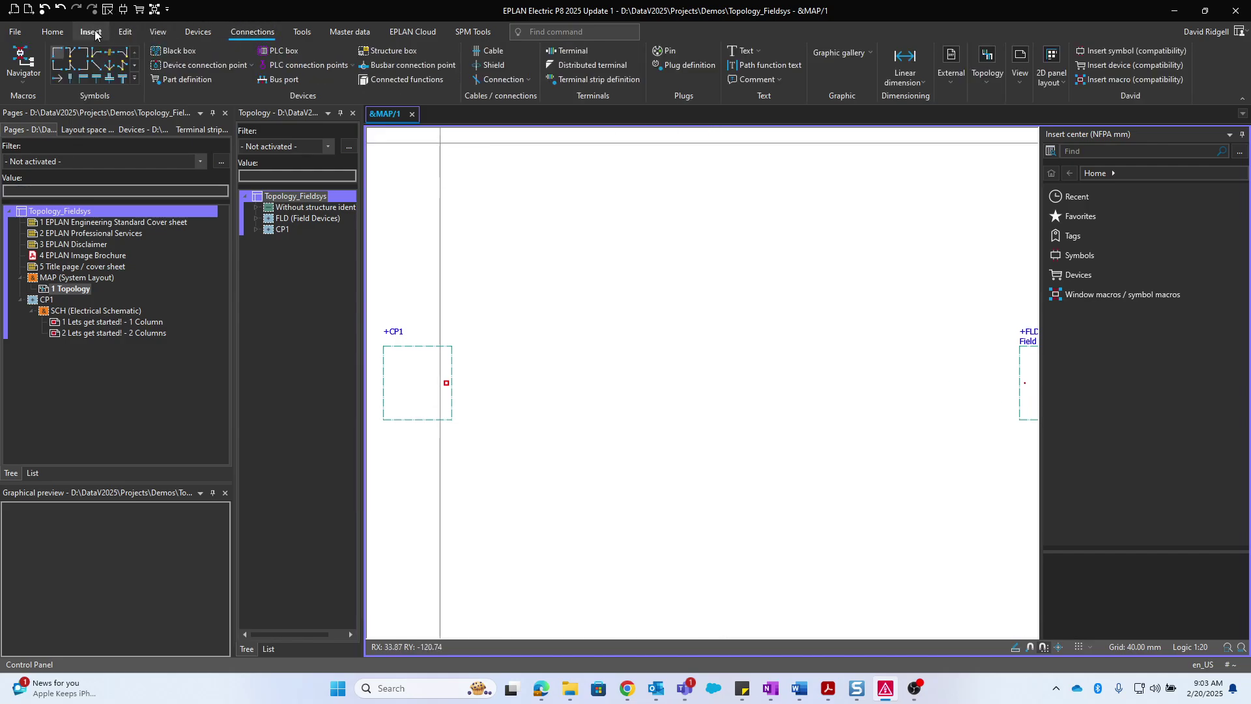
click(987, 78)
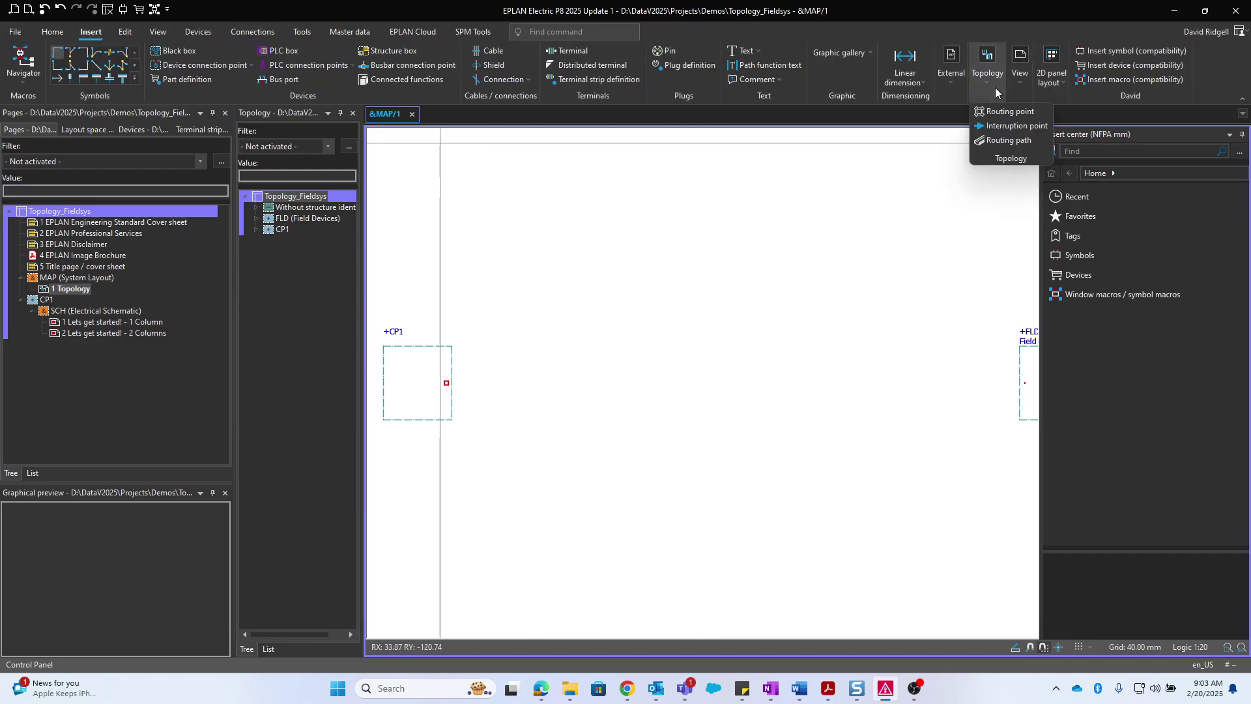
click(1012, 143)
scroll(450, 389, up, 2)
scroll(450, 390, up, 2)
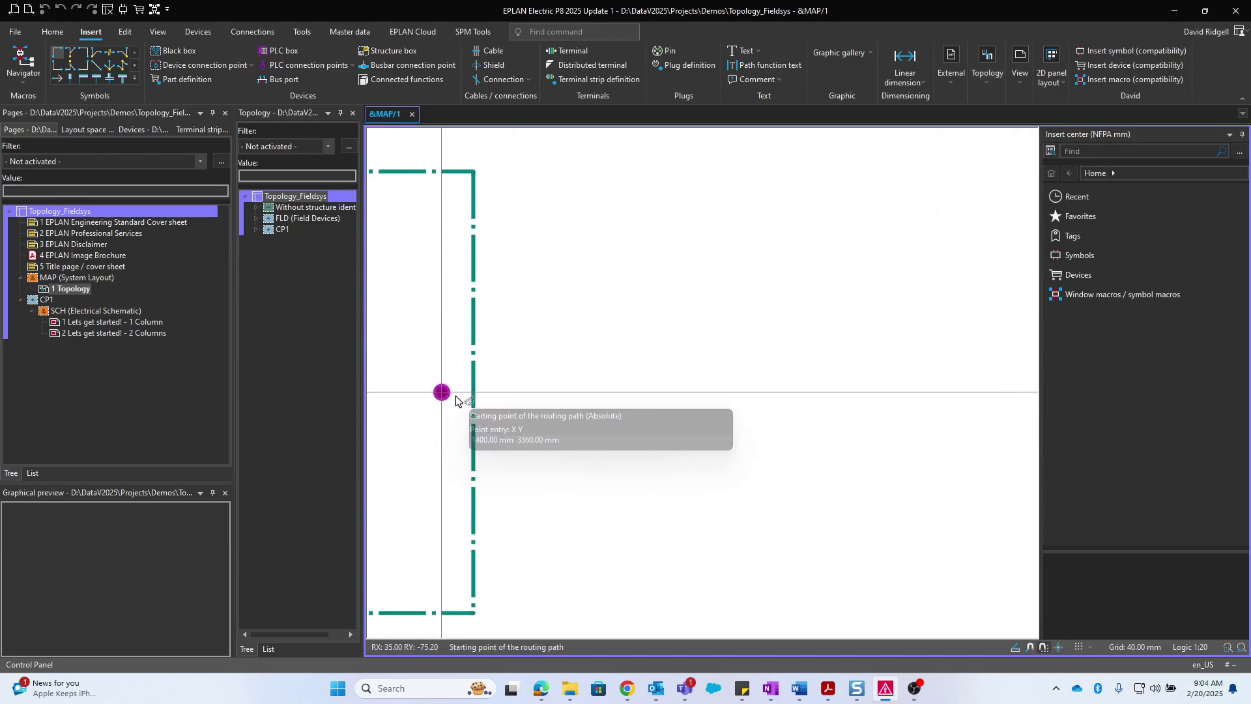
click(452, 398)
scroll(558, 400, down, 3)
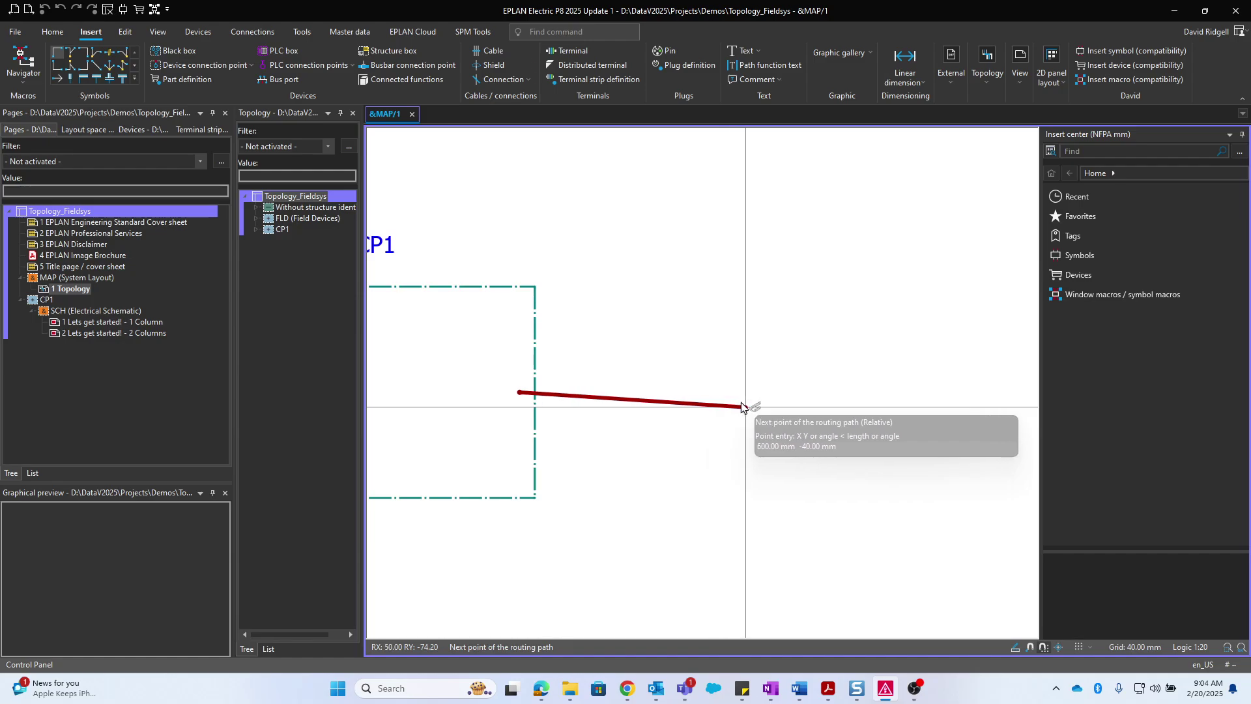
text(10)
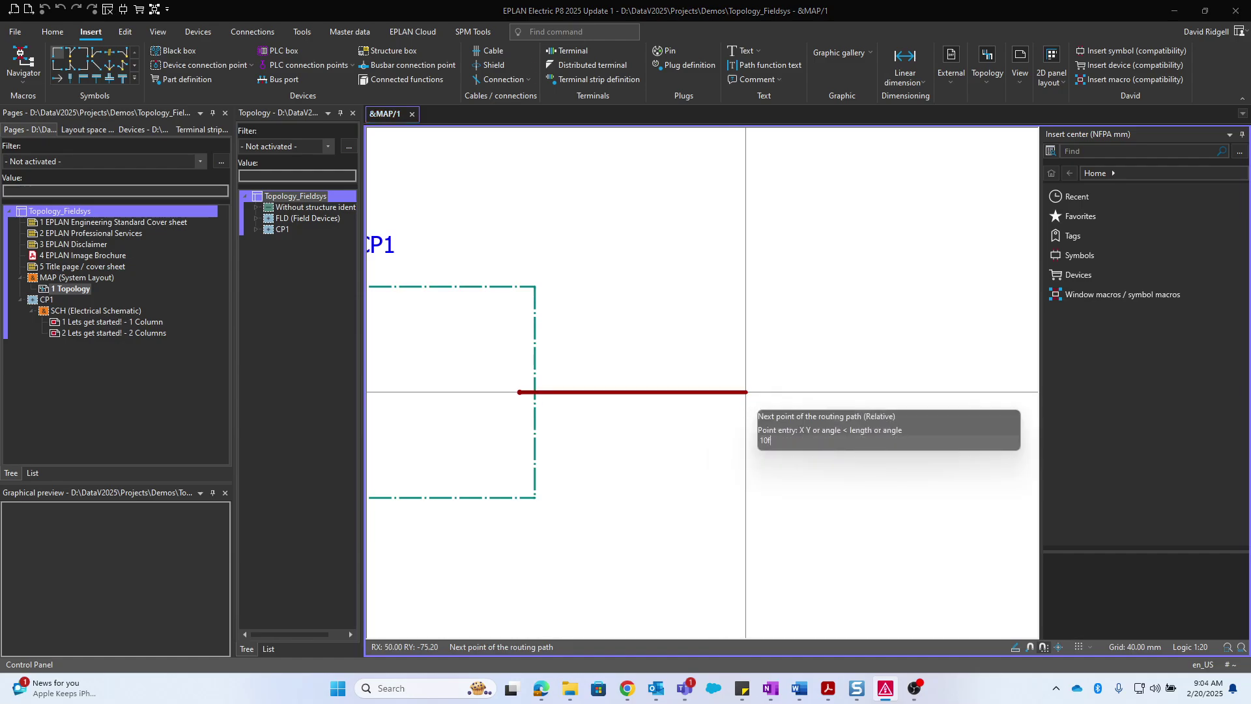
text( ft 0)
key(Return)
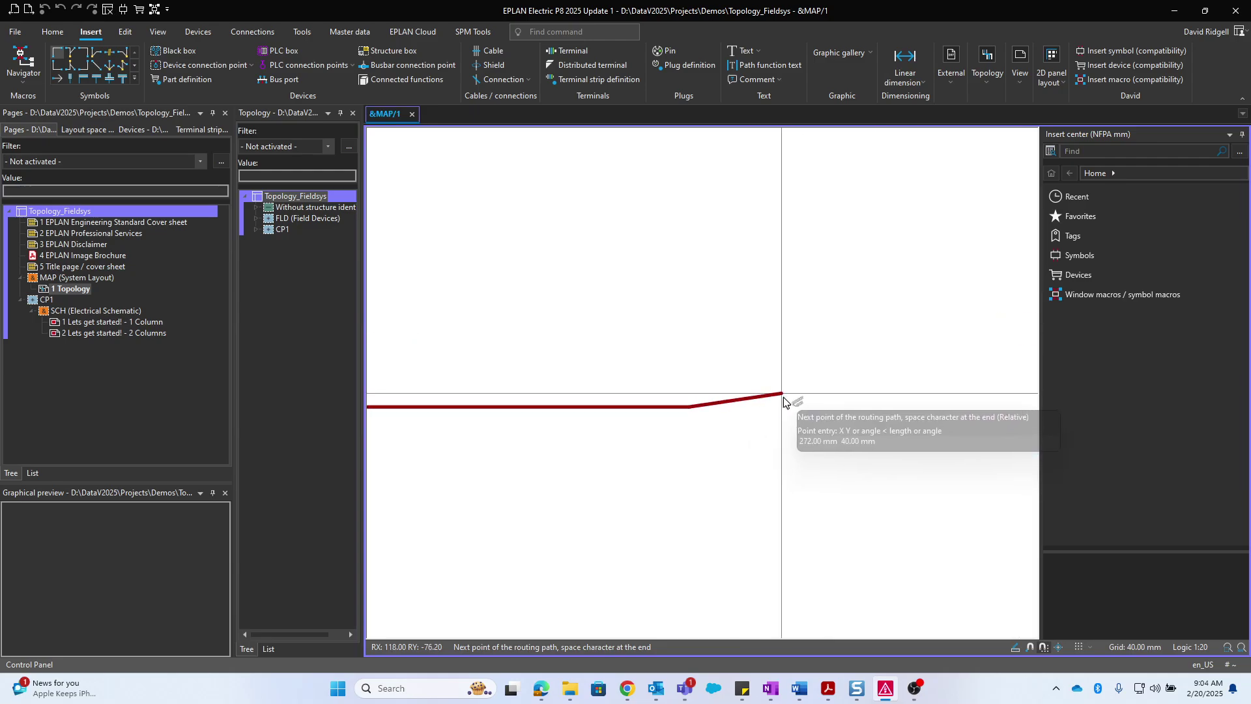
key(space)
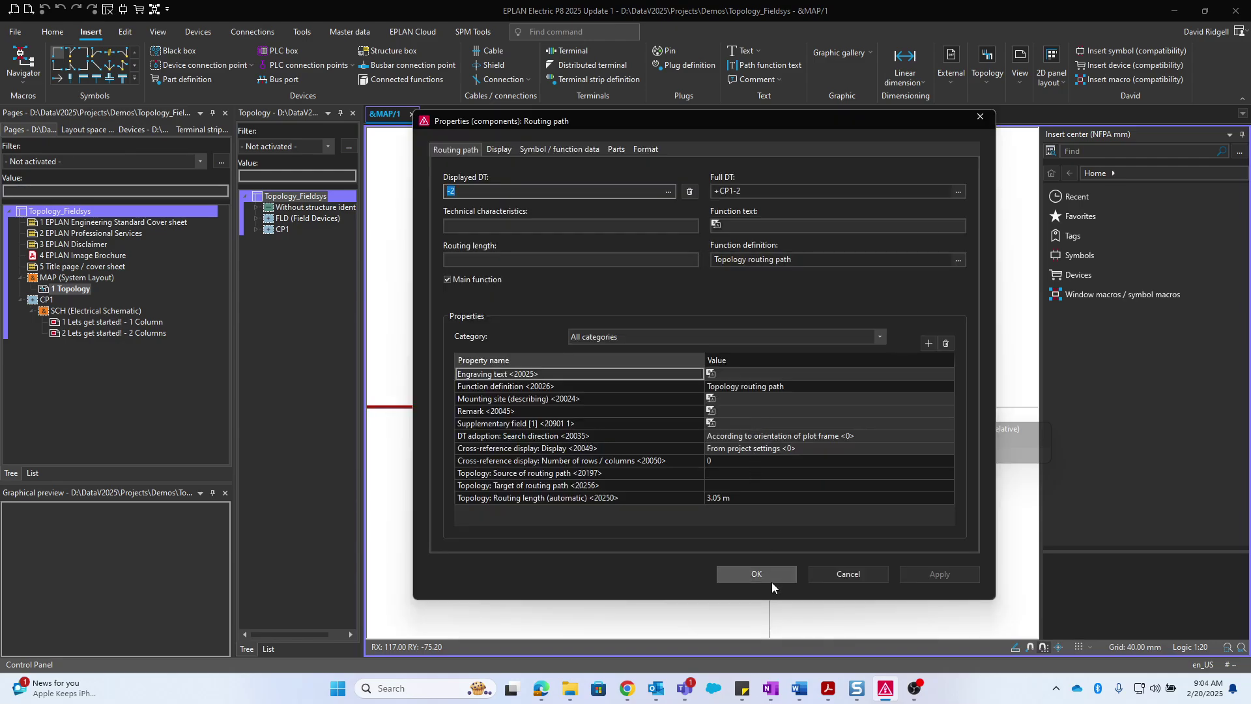
click(772, 582)
key(Escape)
Move the +FLD box left and stretch the path end onto its connection point
scroll(808, 466, down, 3)
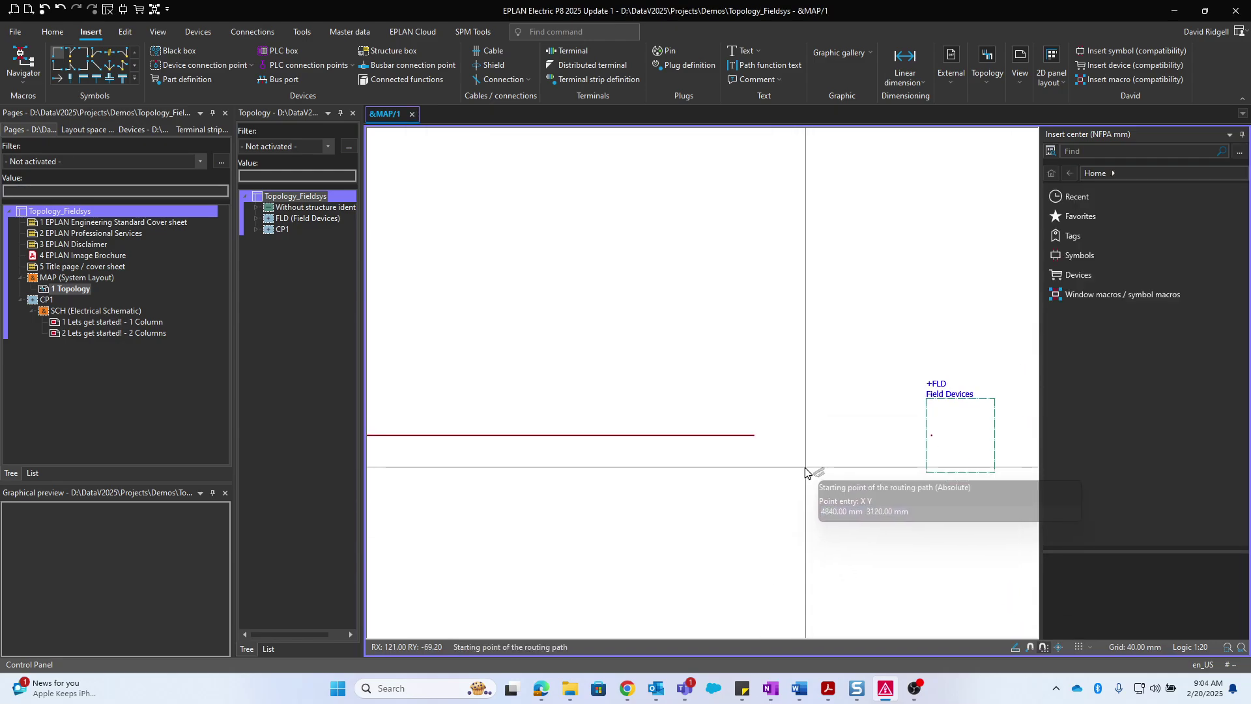
scroll(934, 469, up, 1)
middle_drag(926, 479, 826, 474)
key(m)
click(904, 465)
key(x)
scroll(631, 386, up, 3)
middle_drag(597, 386, 678, 365)
scroll(688, 362, up, 1)
mouse_move(676, 363)
mouse_down()
mouse_move(688, 362)
mouse_move(673, 367)
mouse_up()
click(744, 361)
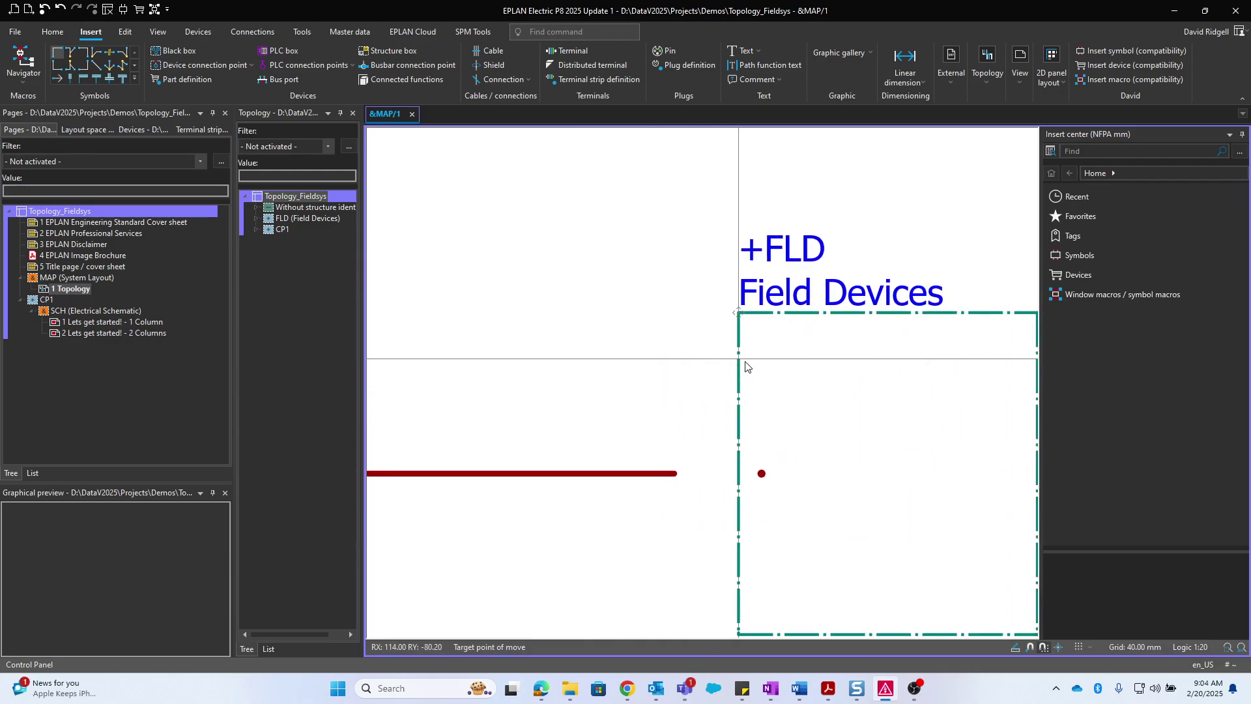
click(678, 470)
drag(675, 474, 761, 474)
scroll(689, 527, down, 3)
Review and confirm the +CP1-2 routing path properties
middle_drag(680, 513, 978, 440)
double_click(768, 428)
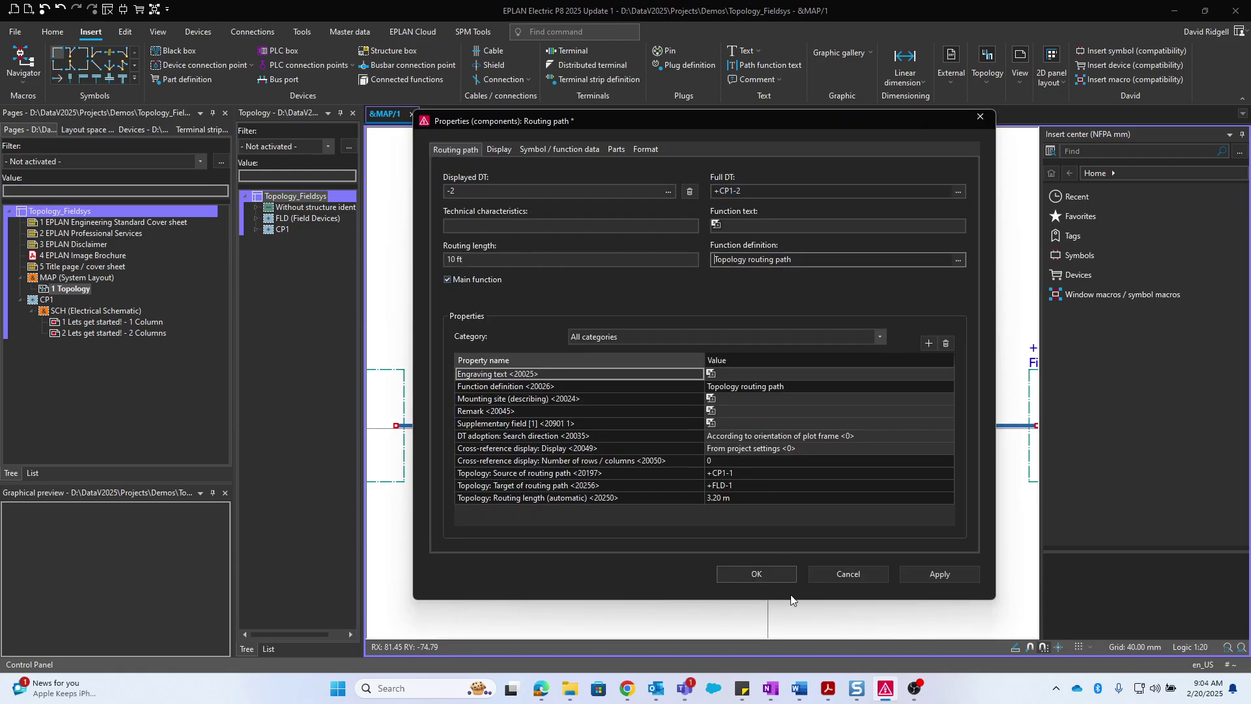
click(756, 574)
scroll(791, 456, down, 2)
Select both boxes and the path, then route the connections along it
drag(916, 506, 465, 306)
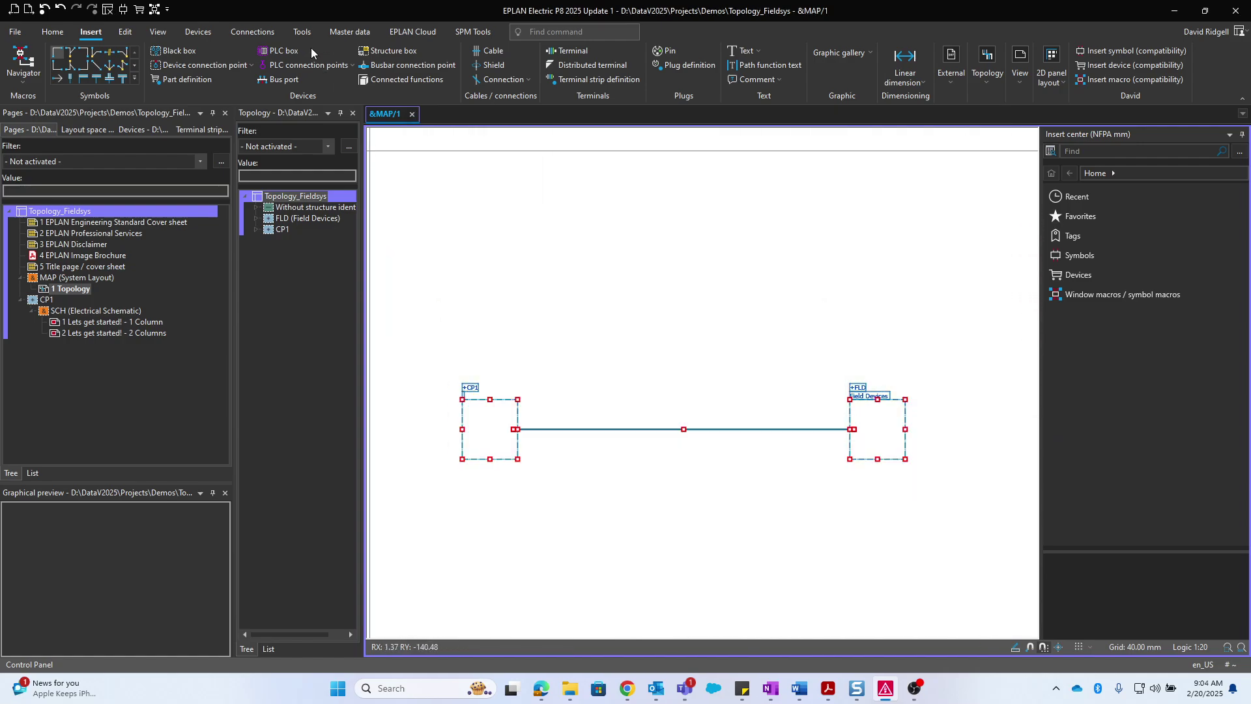
click(248, 32)
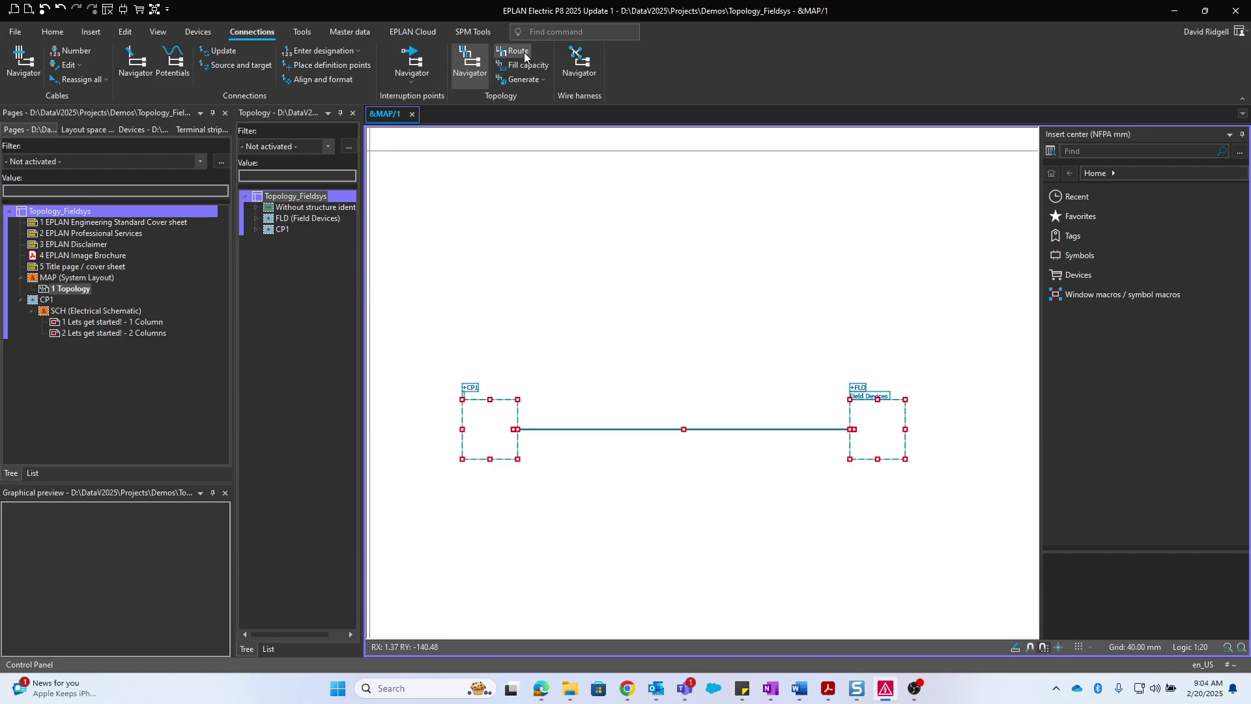
click(802, 507)
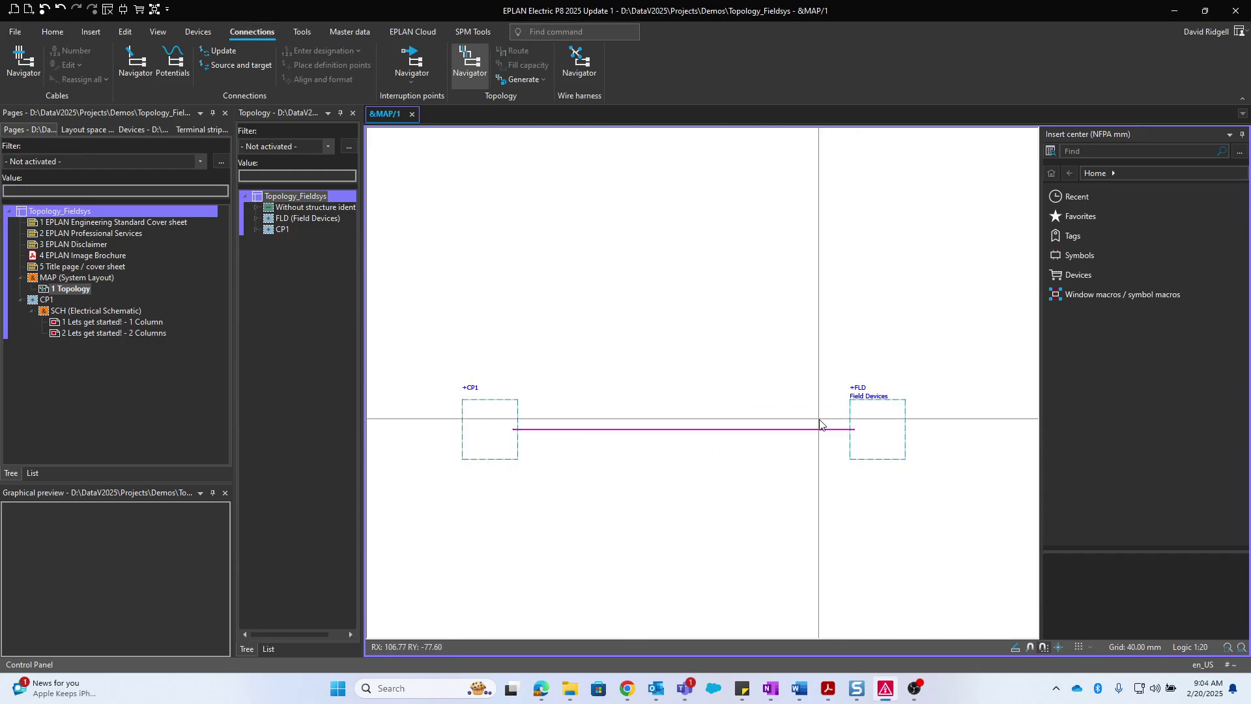
Check the two-column schematic, then set the +CP1-2 routing length to 20 ft
double_click(103, 334)
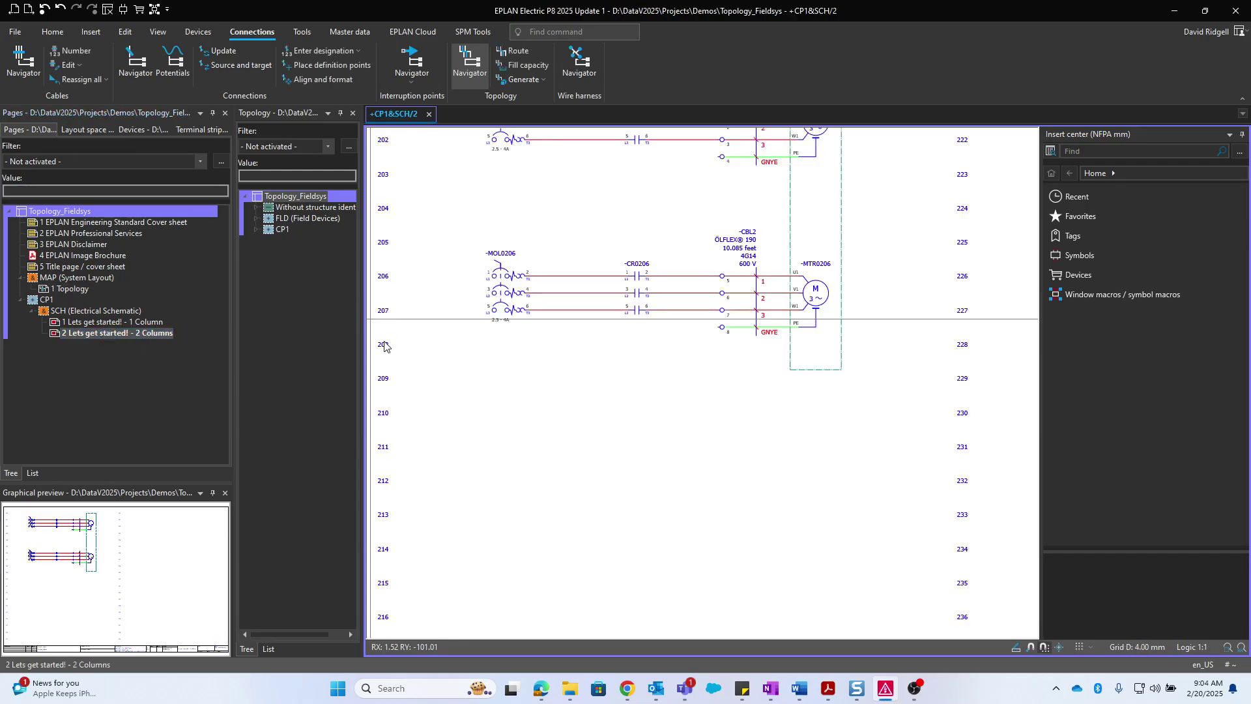
scroll(838, 245, down, 3)
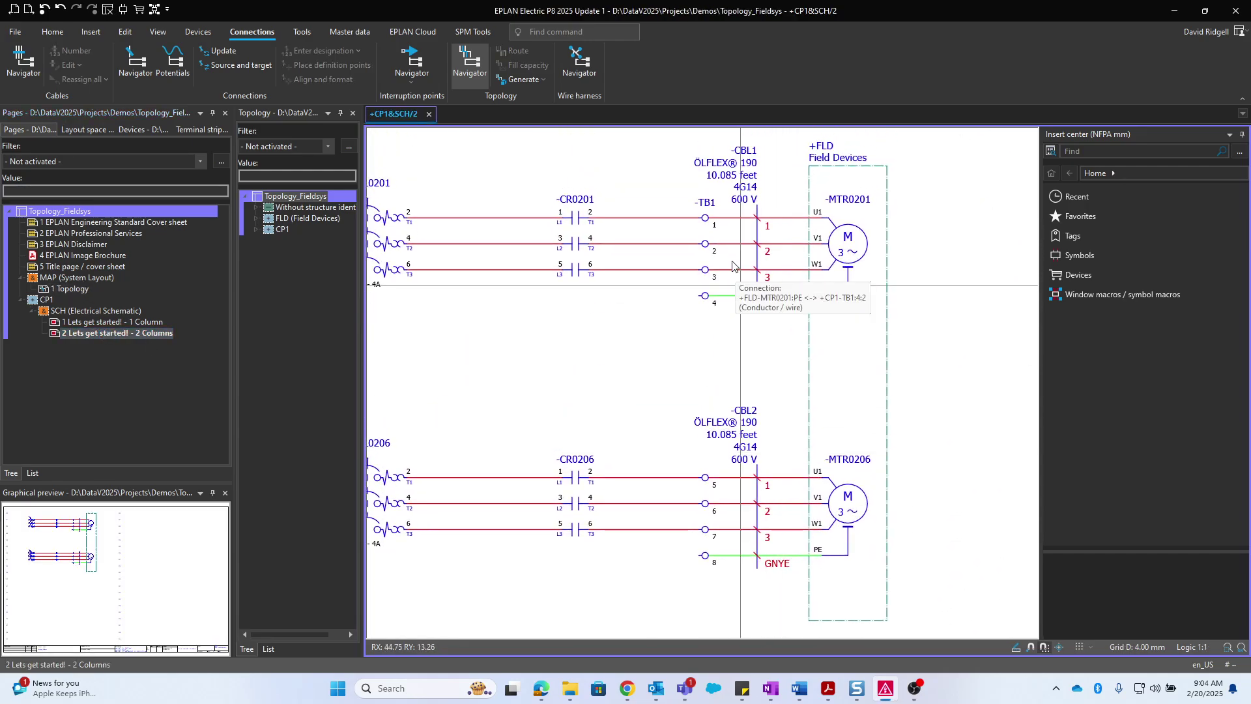
scroll(761, 215, up, 2)
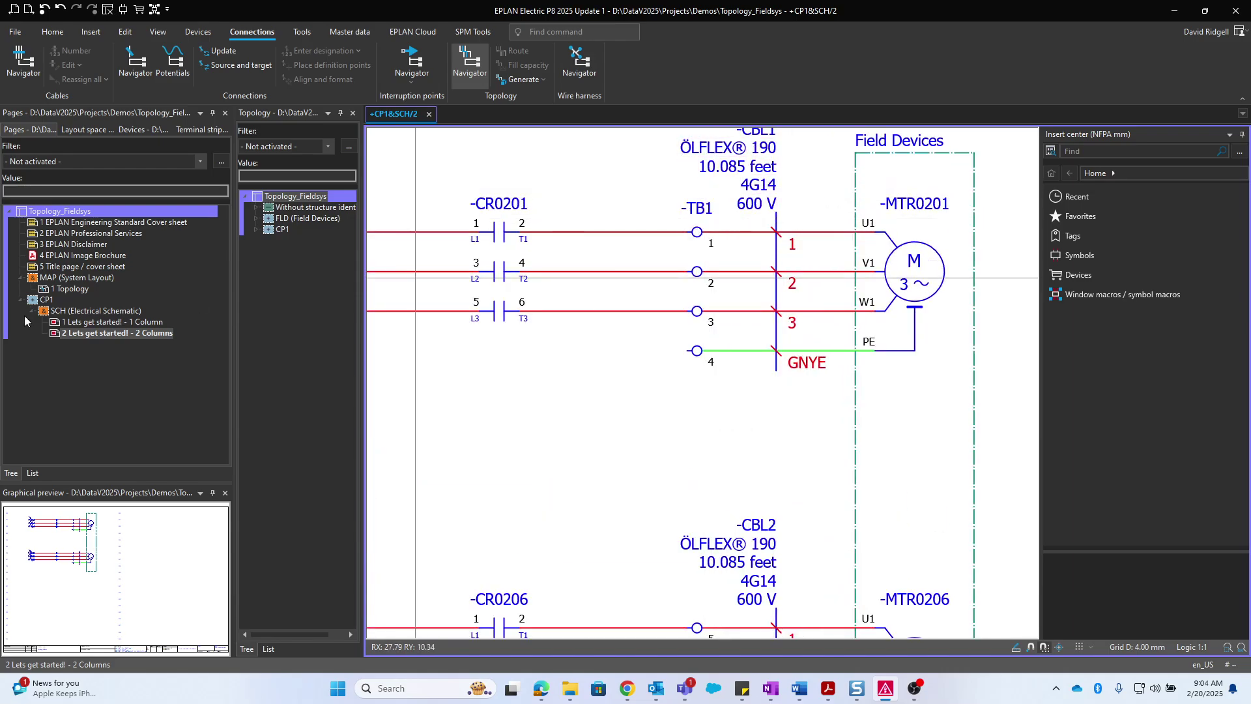
double_click(60, 290)
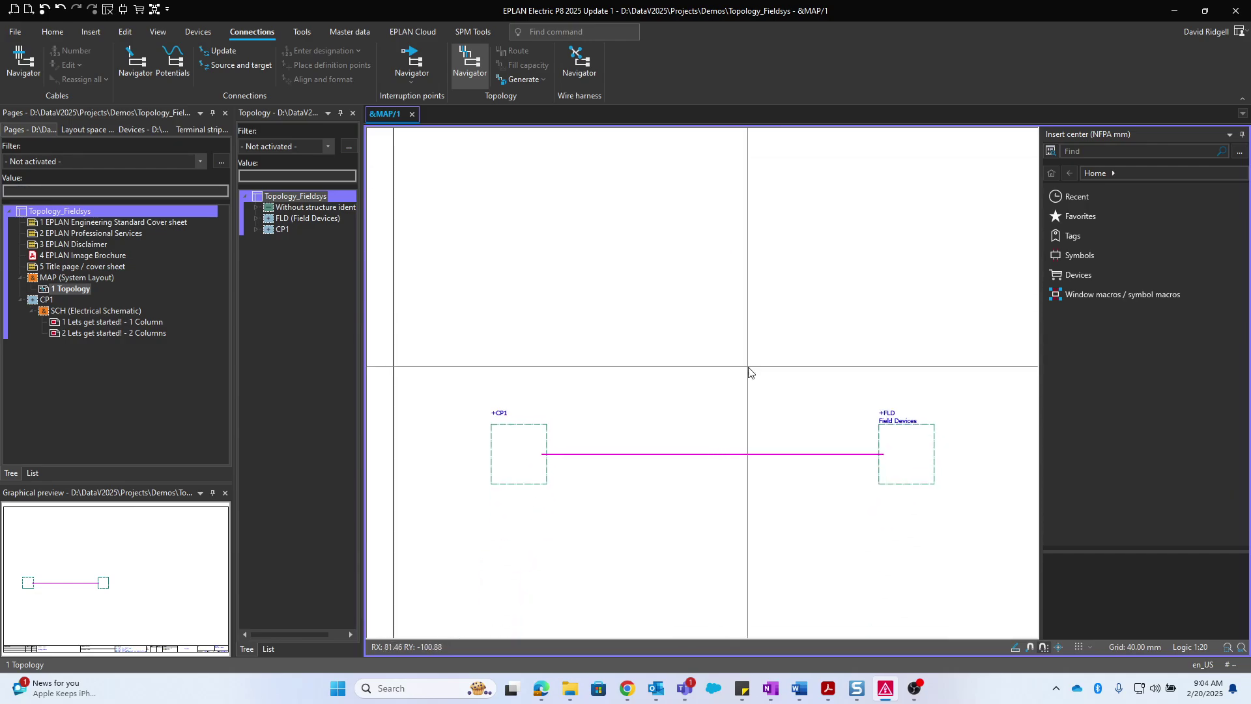
click(763, 454)
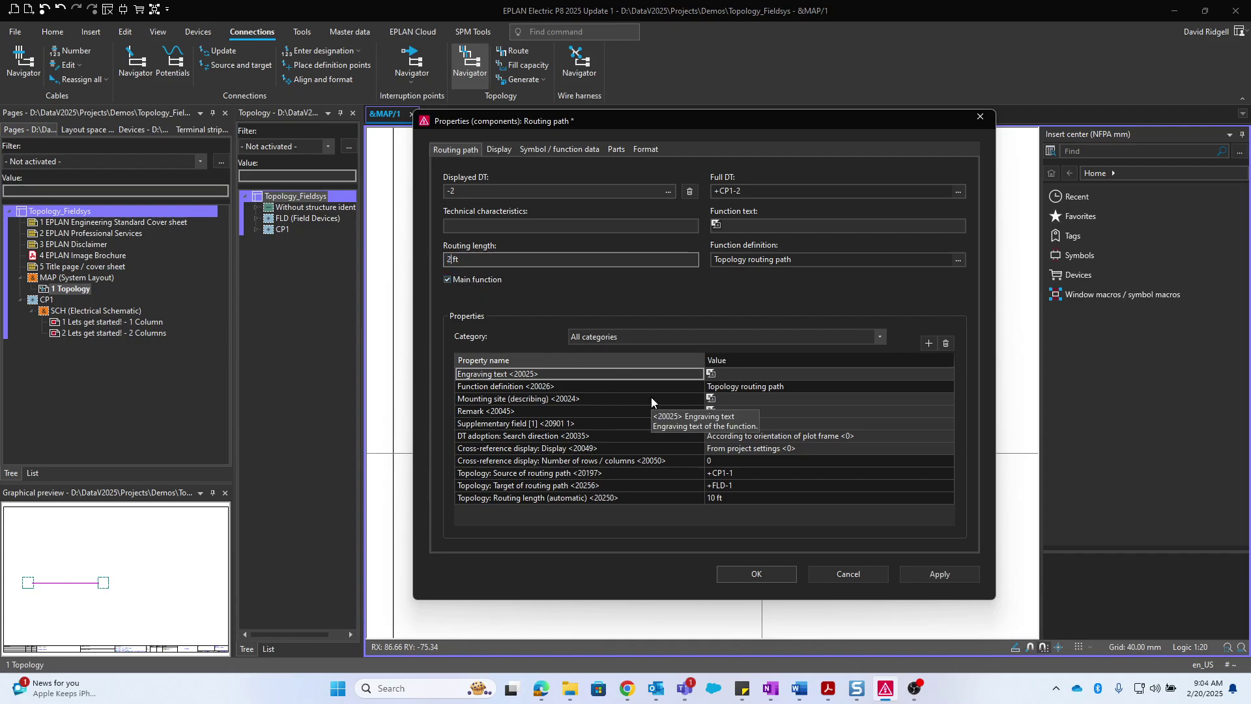
click(781, 567)
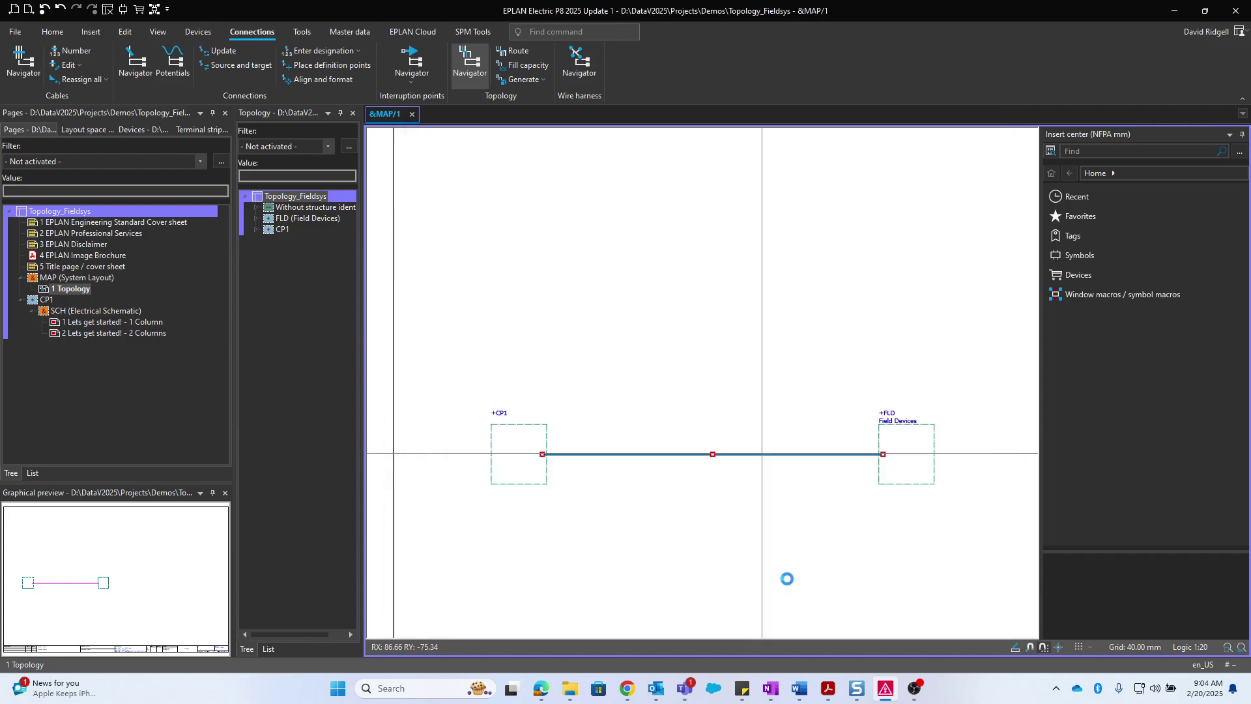
Re-route the connections and verify cables CBL1 and CBL2 read 20.085 feet on the schematic
double_click(109, 333)
double_click(73, 289)
scroll(932, 396, down, 3)
drag(967, 507, 524, 216)
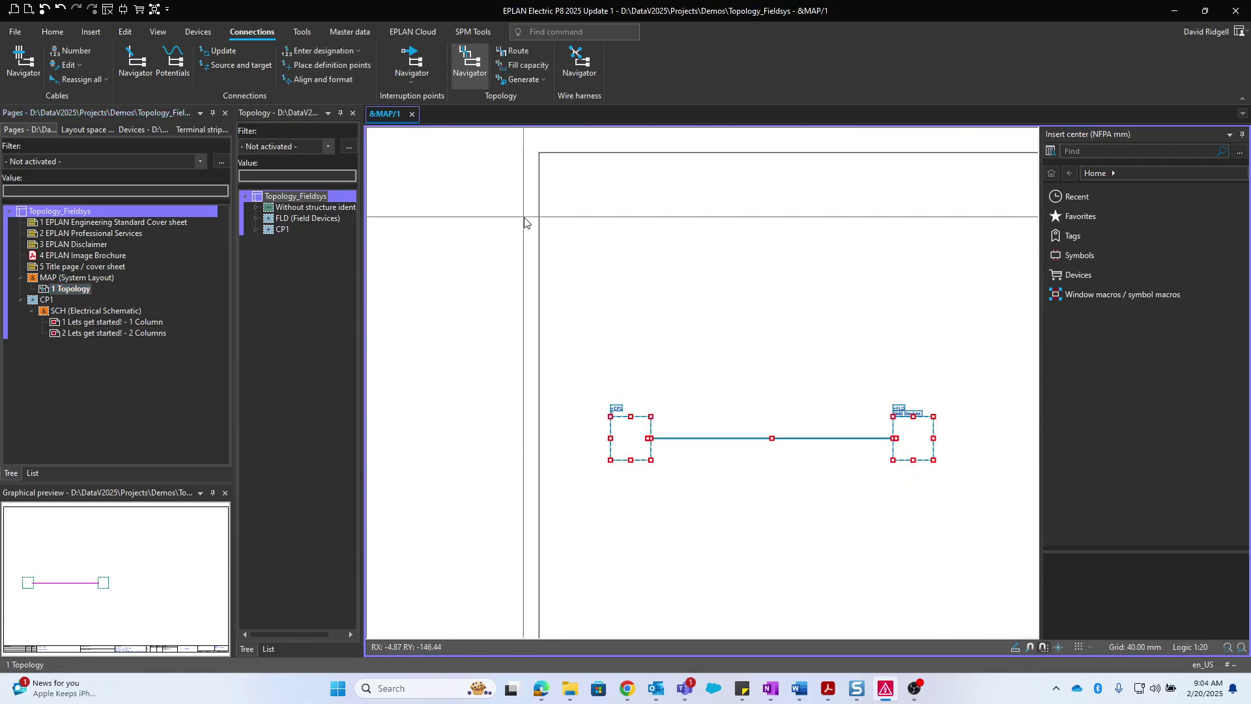
click(513, 53)
click(98, 333)
scroll(831, 202, up, 2)
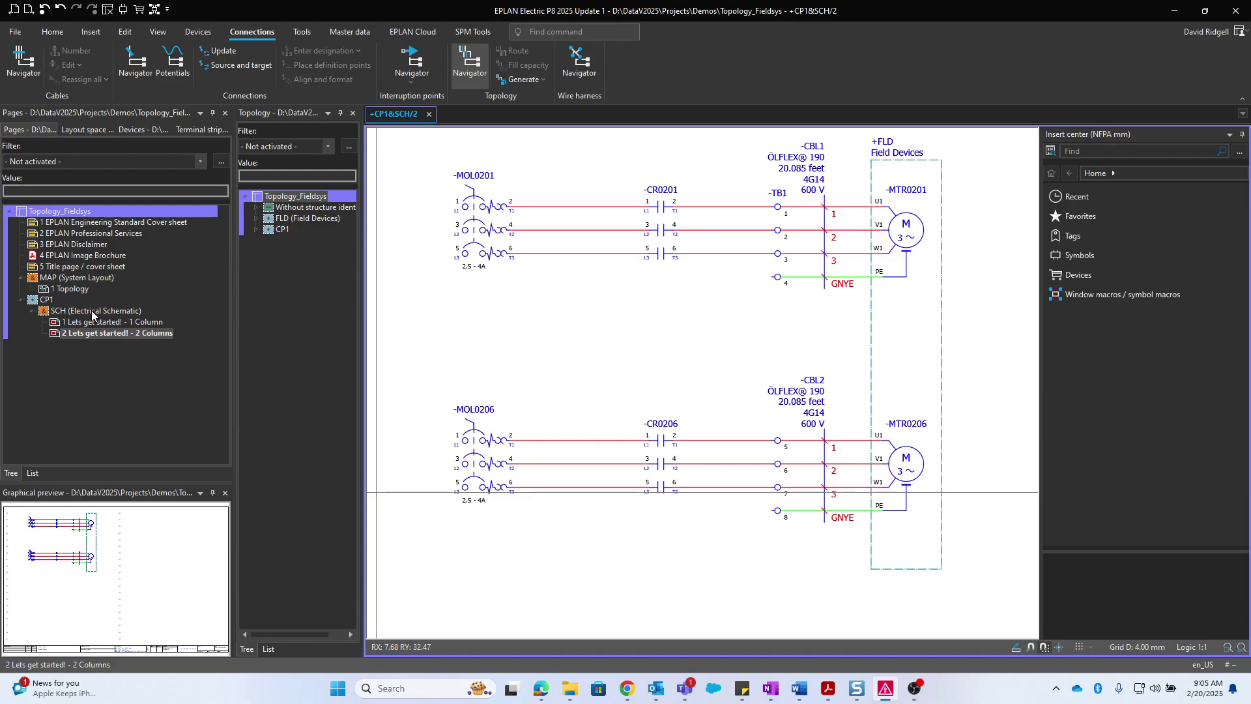
Open the 1 Topology page and frame the +CP1 and +FLD boxes with the routing path between them
click(72, 288)
scroll(712, 431, down, 3)
middle_drag(748, 456, 722, 377)
scroll(746, 493, up, 3)
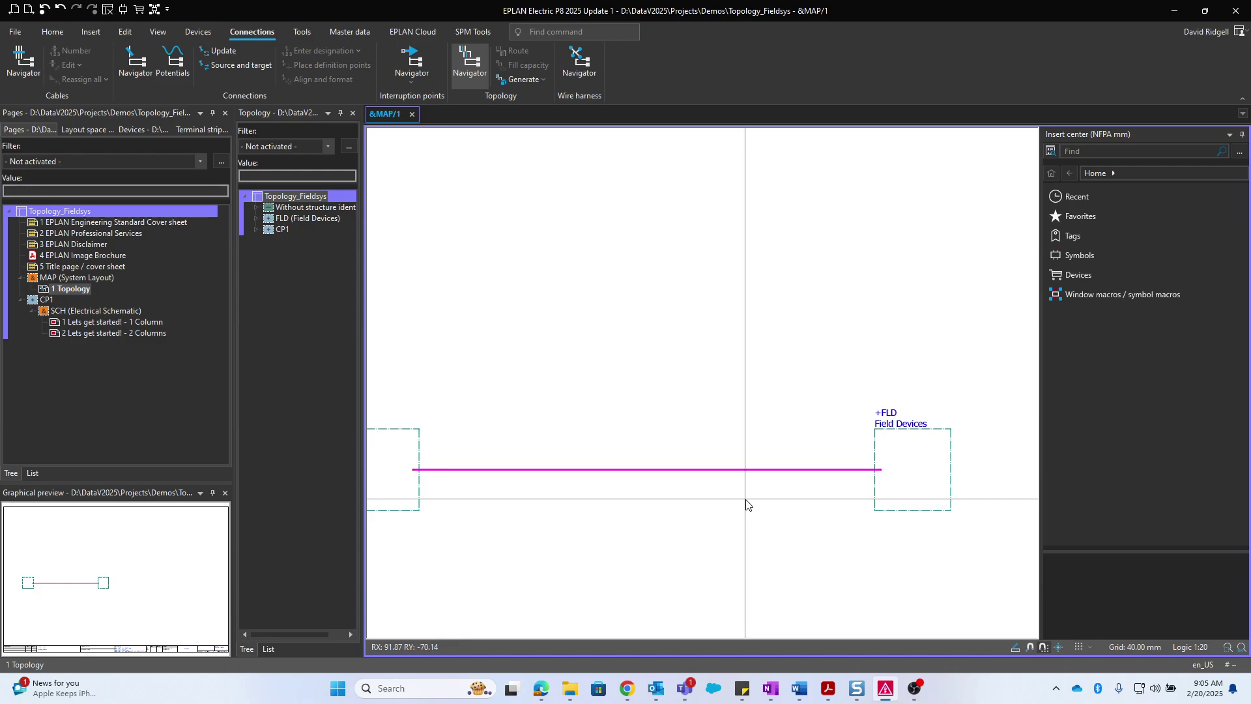
scroll(742, 496, down, 3)
scroll(573, 438, up, 1)
middle_drag(687, 503, 695, 476)
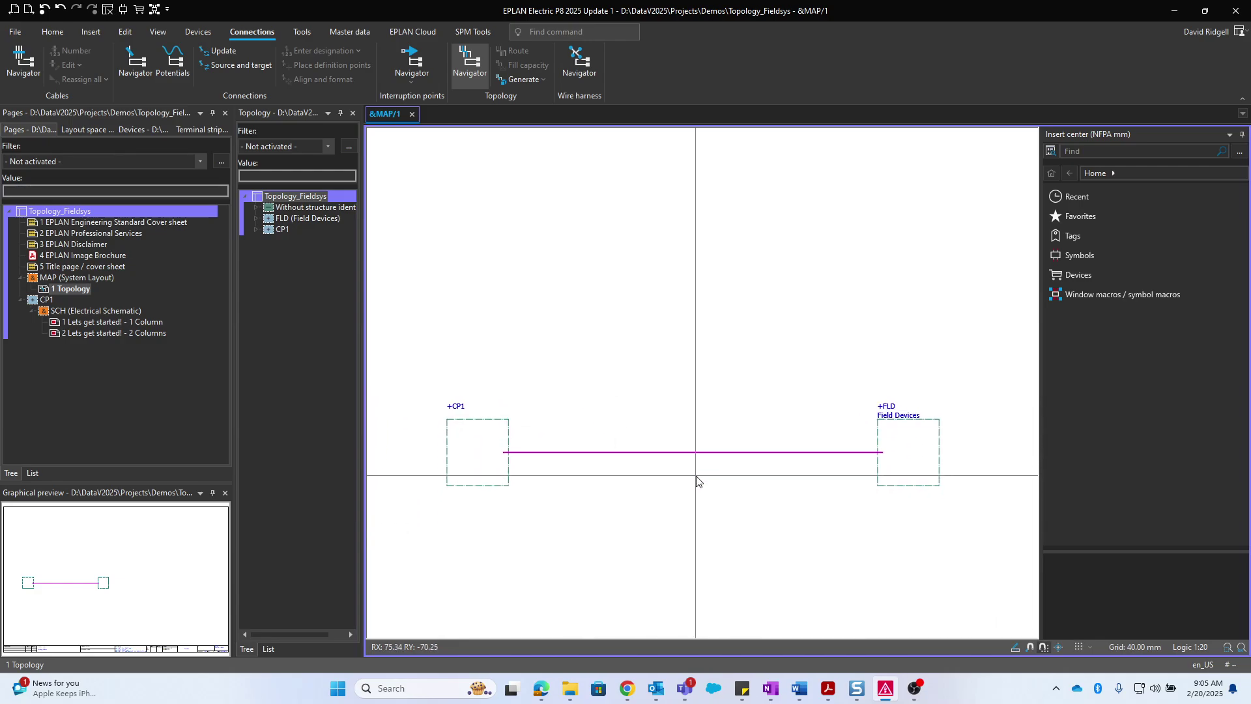
scroll(756, 525, up, 1)
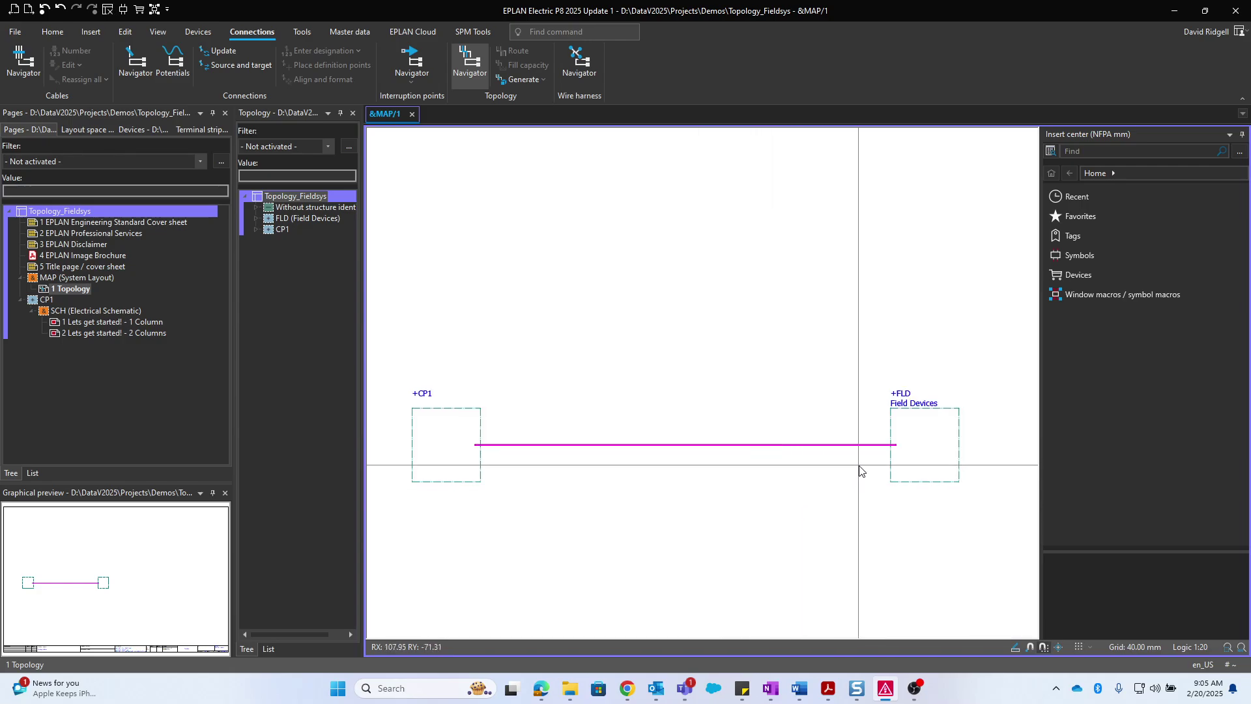
scroll(881, 458, up, 1)
scroll(902, 445, down, 1)
middle_drag(840, 485, 806, 380)
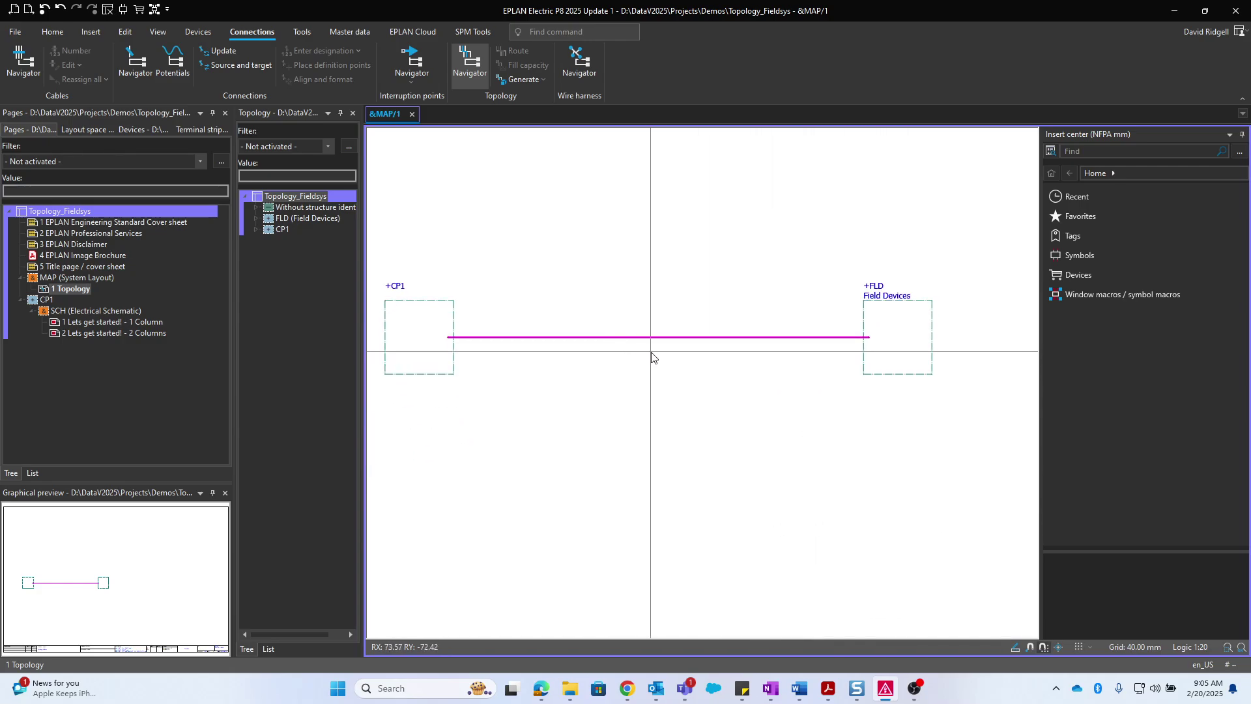
middle_drag(652, 352, 726, 366)
scroll(580, 329, up, 1)
scroll(602, 317, down, 1)
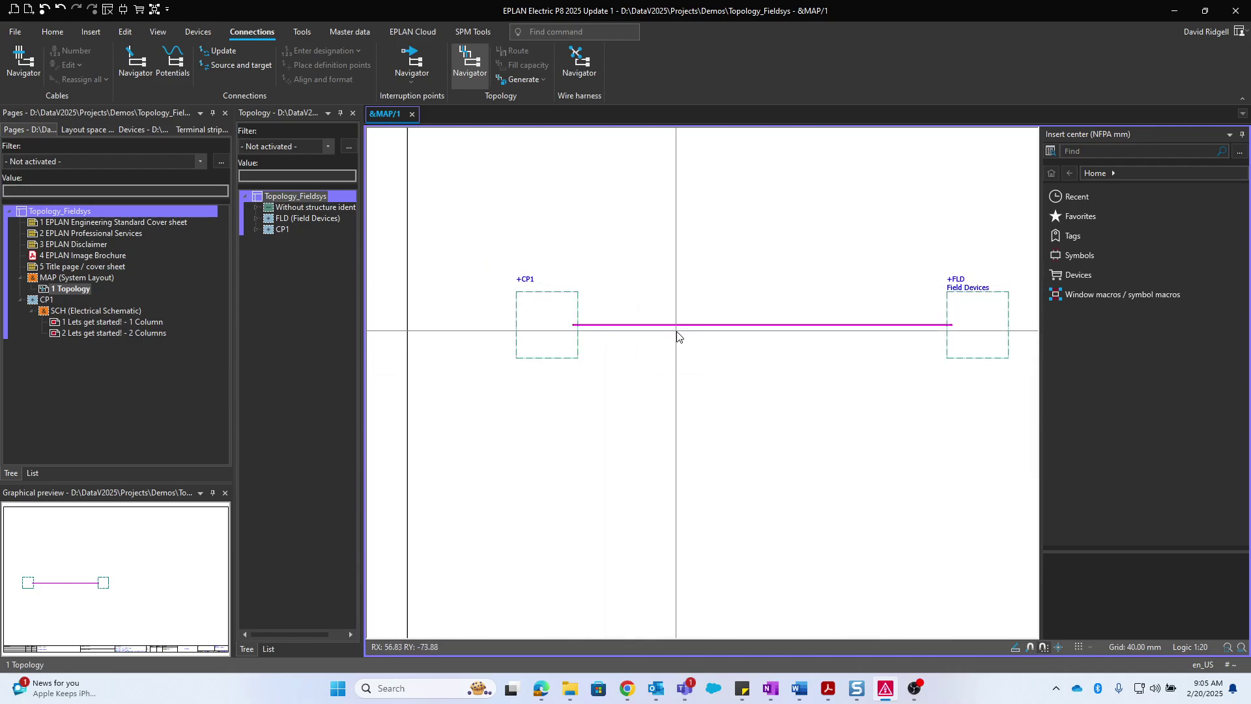
scroll(760, 346, down, 1)
scroll(927, 297, up, 2)
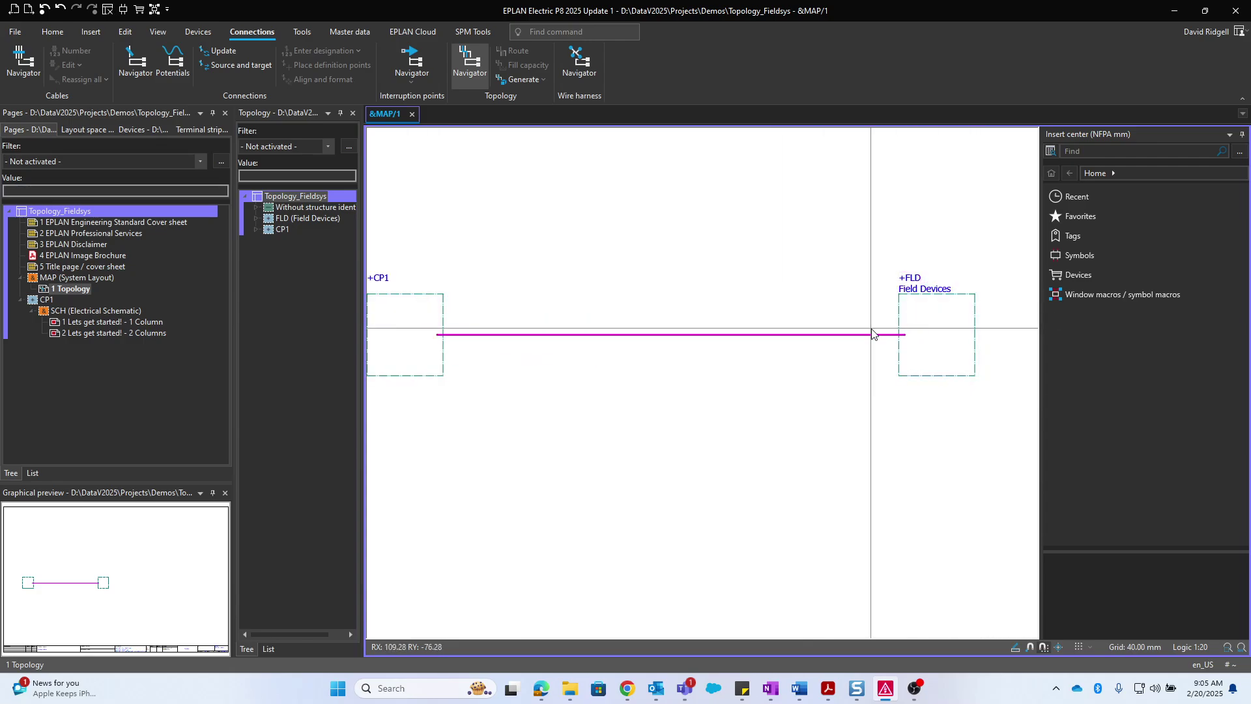
scroll(932, 305, up, 2)
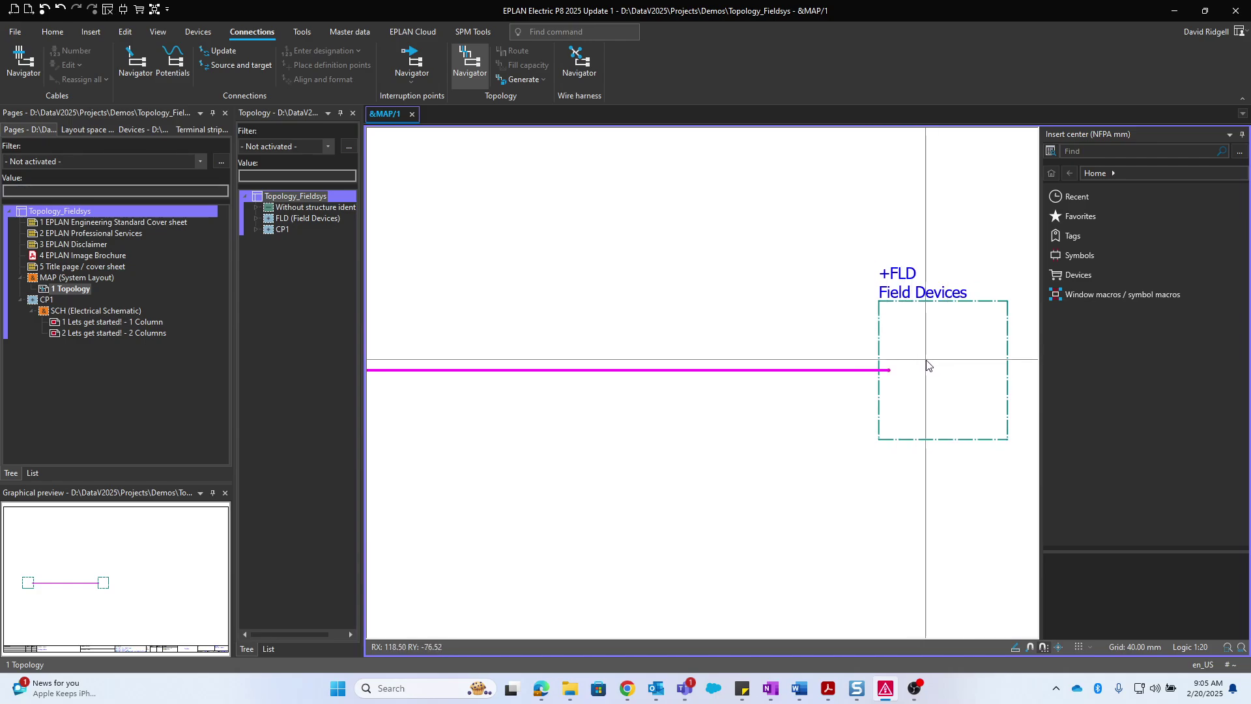
scroll(969, 394, down, 1)
scroll(904, 406, up, 1)
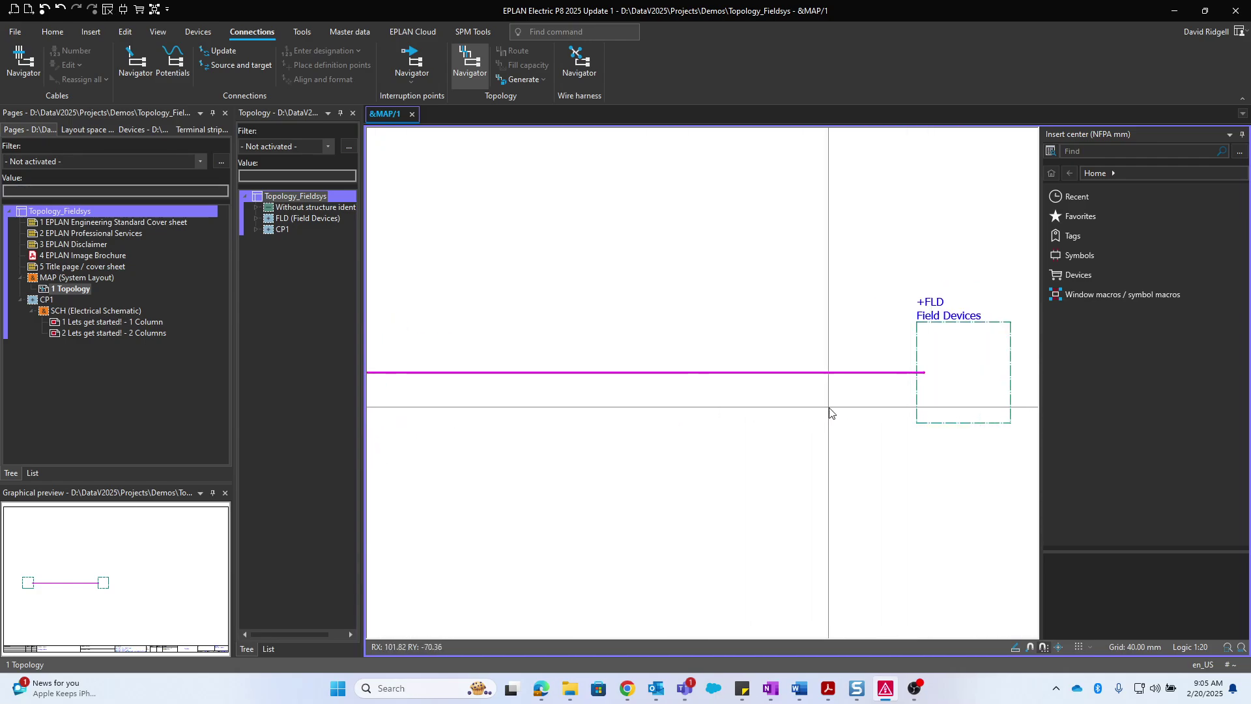
scroll(964, 385, down, 2)
middle_drag(911, 411, 770, 444)
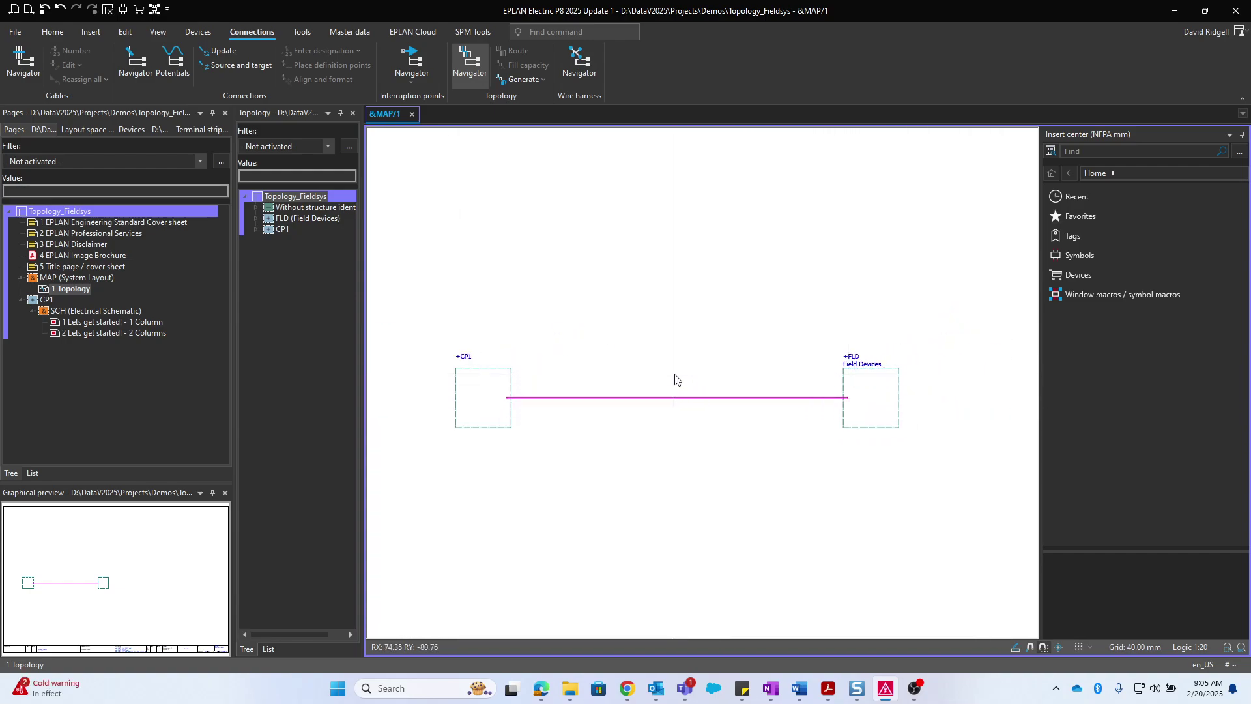